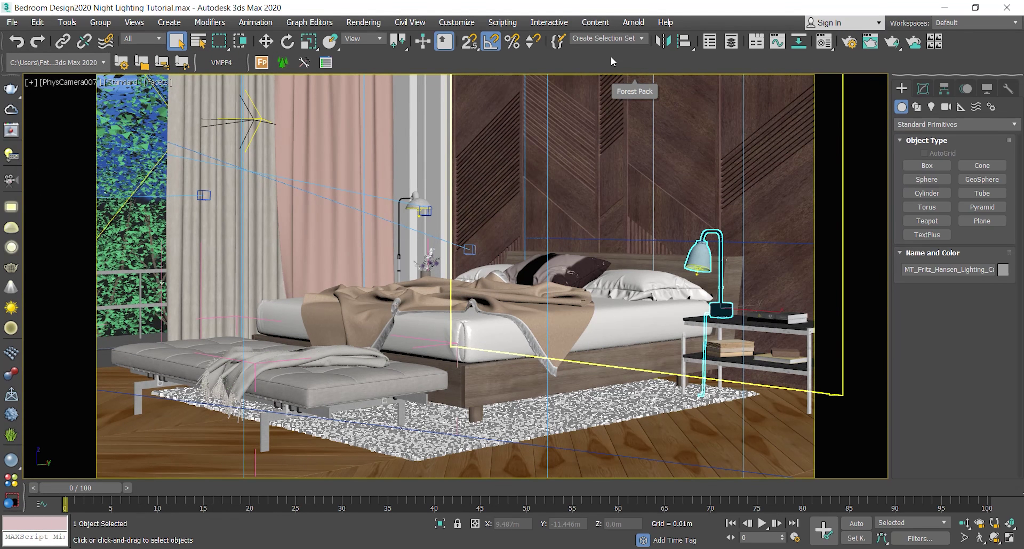
{"action": "left_click", "coordinate": [635, 225]}
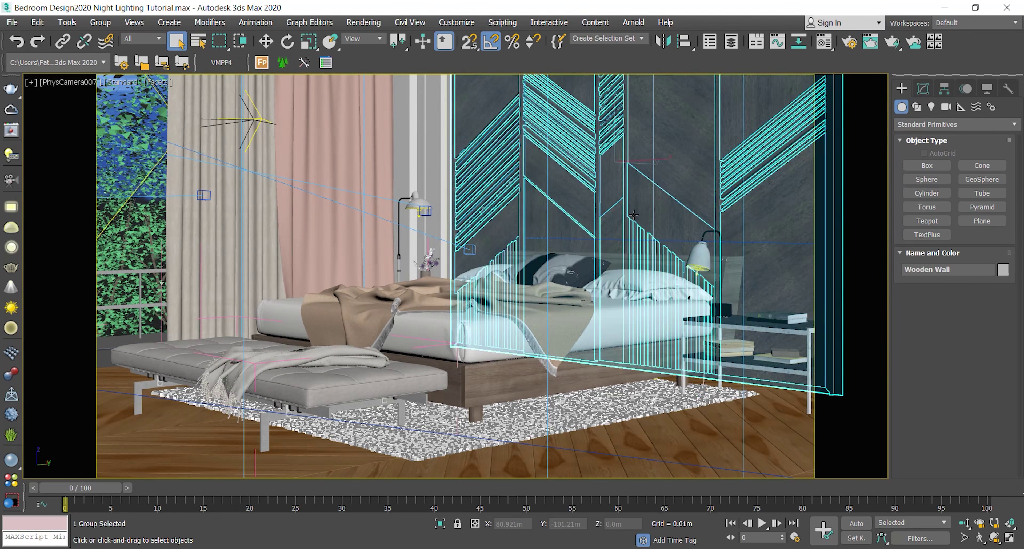
{"action": "left_click", "coordinate": [463, 447]}
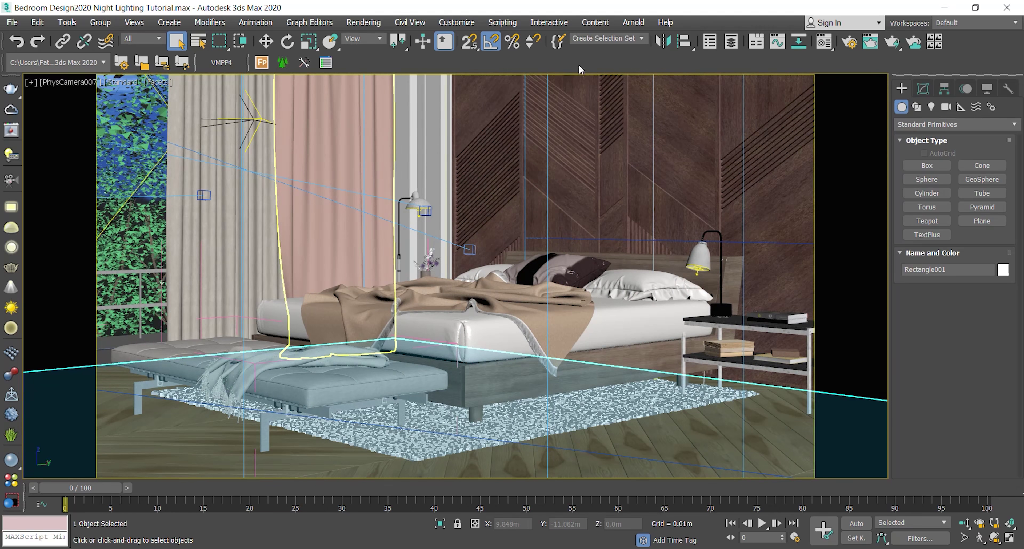
Open the render setup, reposition its window and display the common parameters
{"action": "left_click", "coordinate": [849, 42]}
{"action": "left_click_drag", "start_coordinate": [146, 62], "coordinate": [147, 32]}
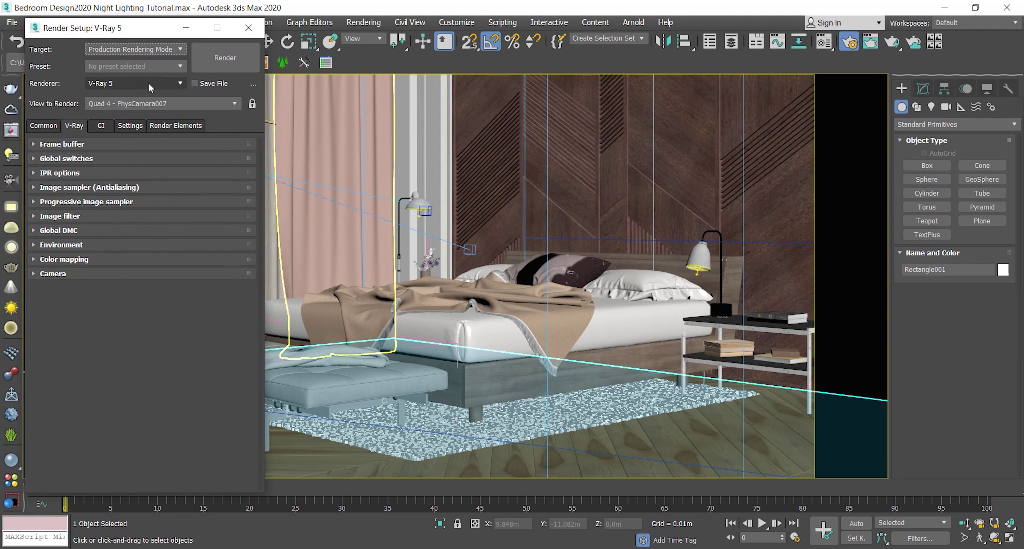
{"action": "left_click", "coordinate": [43, 126]}
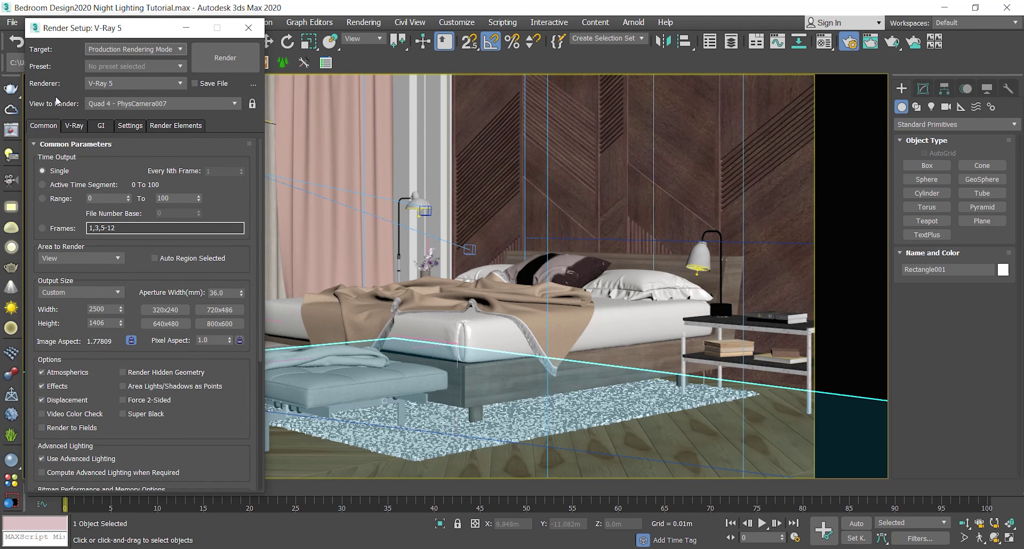
Try the Scanline Renderer as the production renderer and return to V-Ray 5
{"action": "left_click", "coordinate": [135, 84]}
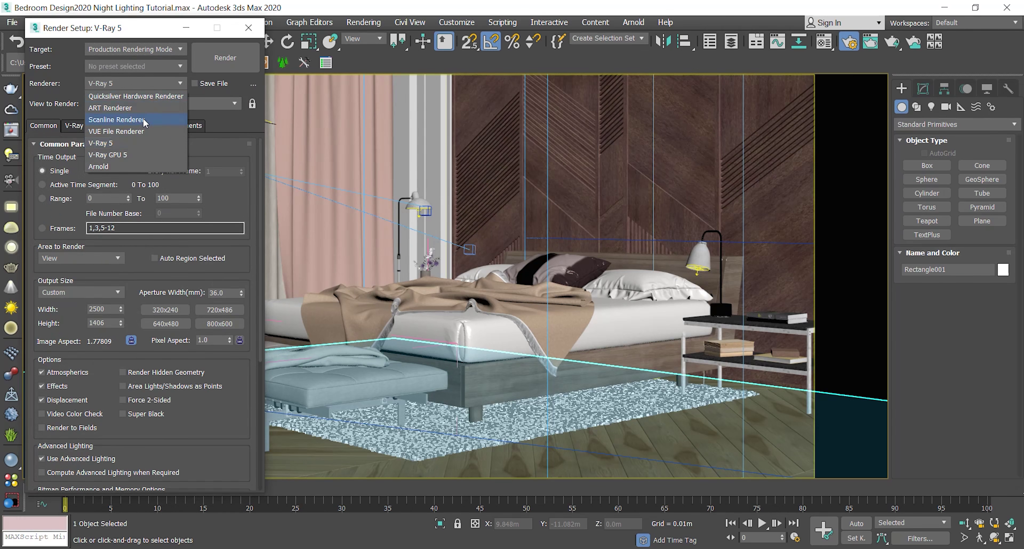
{"action": "left_click", "coordinate": [144, 120]}
{"action": "left_click", "coordinate": [150, 85]}
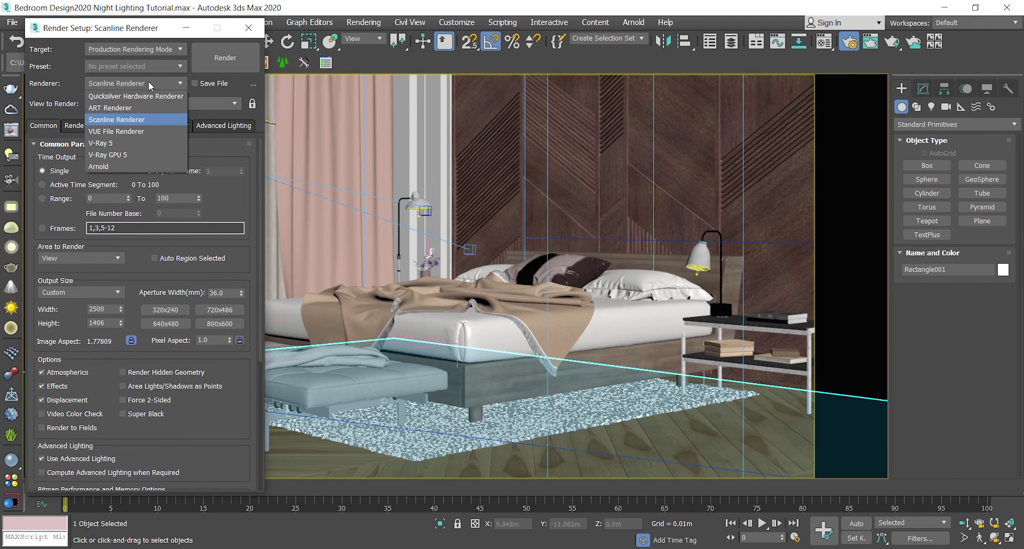
{"action": "left_click", "coordinate": [131, 144]}
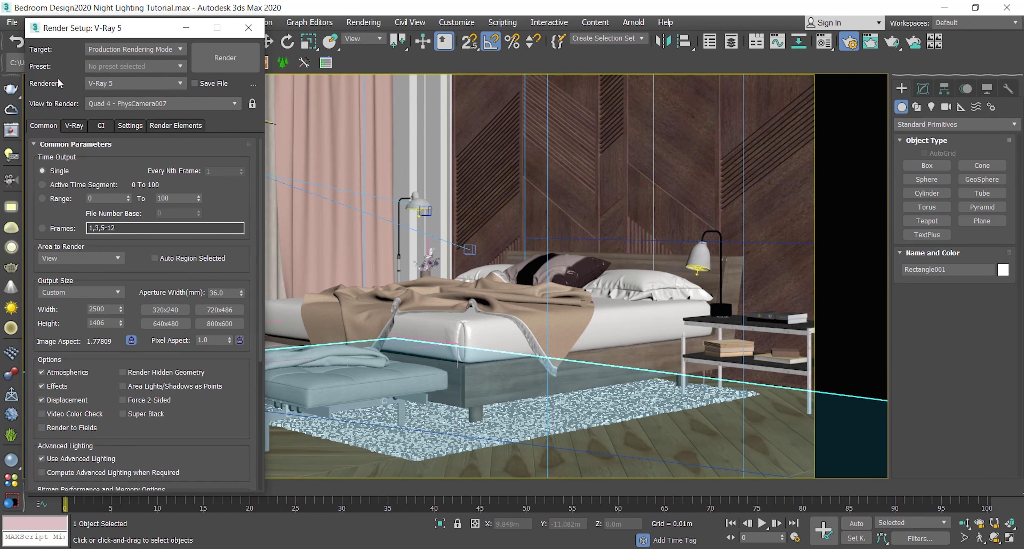
Try an output width of 1000 and restore the width to 2500
{"action": "left_click_drag", "start_coordinate": [74, 33], "coordinate": [77, 31]}
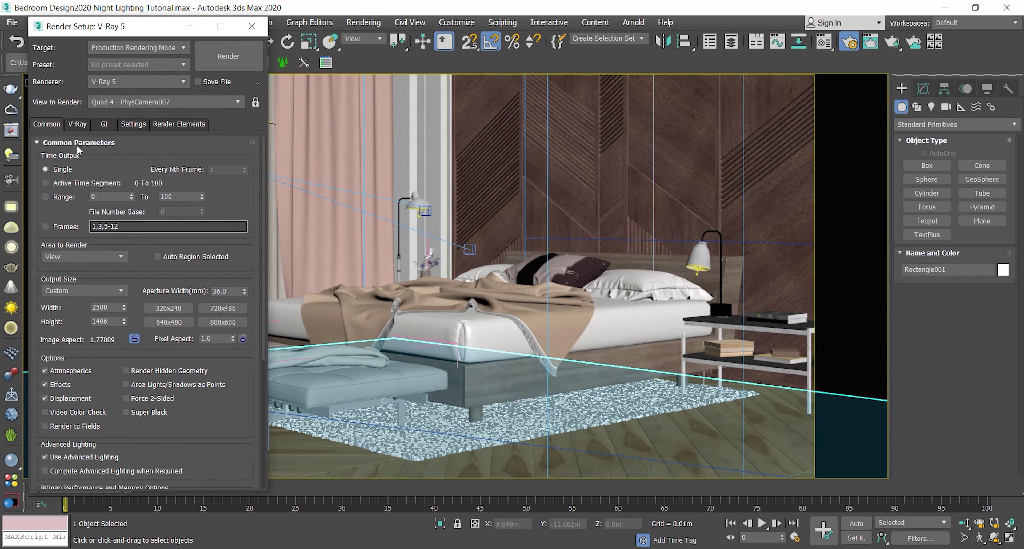
{"action": "left_click", "coordinate": [113, 306]}
{"action": "type", "text": "1000"}
{"action": "key", "text": "Return"}
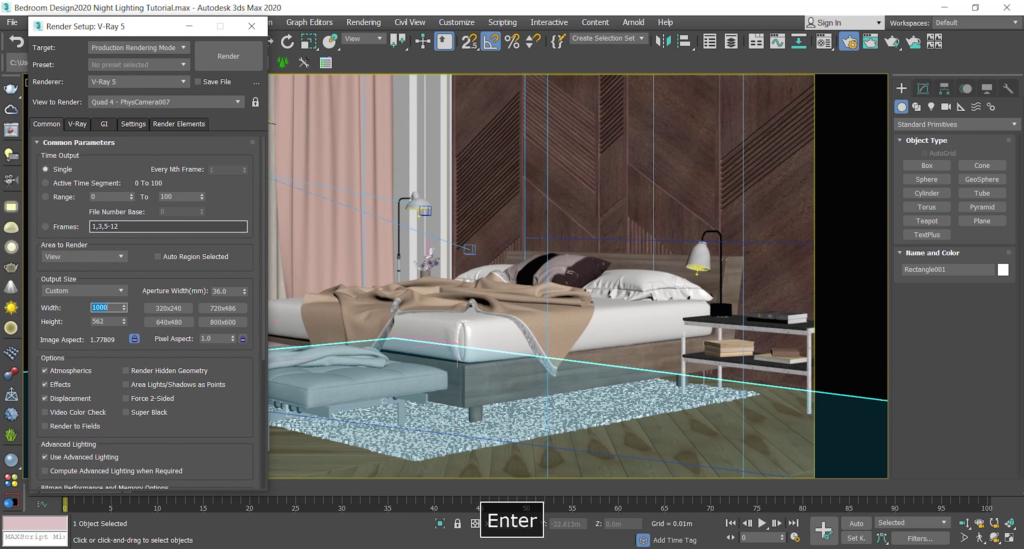
{"action": "left_click", "coordinate": [55, 310]}
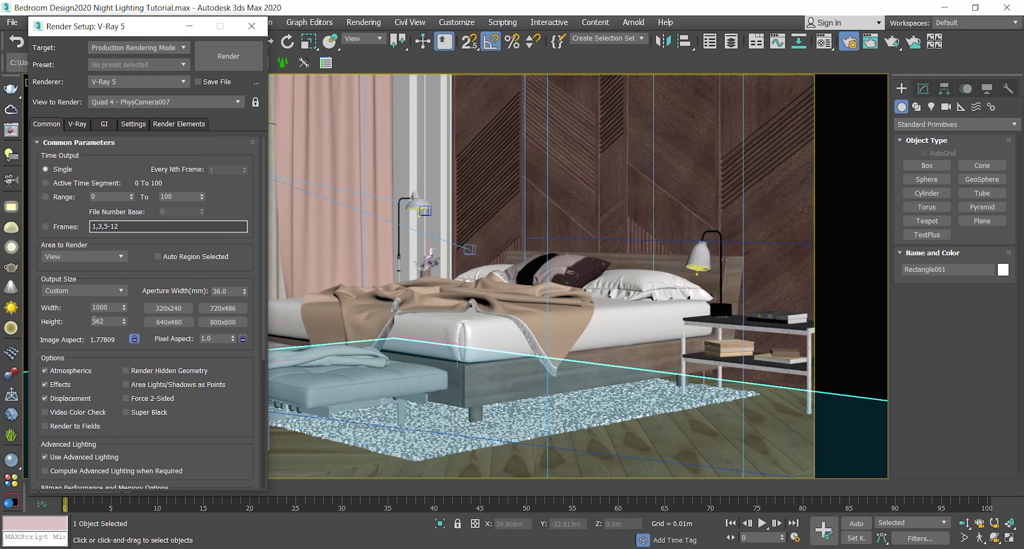
{"action": "left_click", "coordinate": [110, 307]}
{"action": "type", "text": "2500"}
{"action": "key", "text": "Return"}
Show the V-Ray renderer settings with the IPR options expanded and open the V-Ray Frame Buffer
{"action": "left_click", "coordinate": [76, 124]}
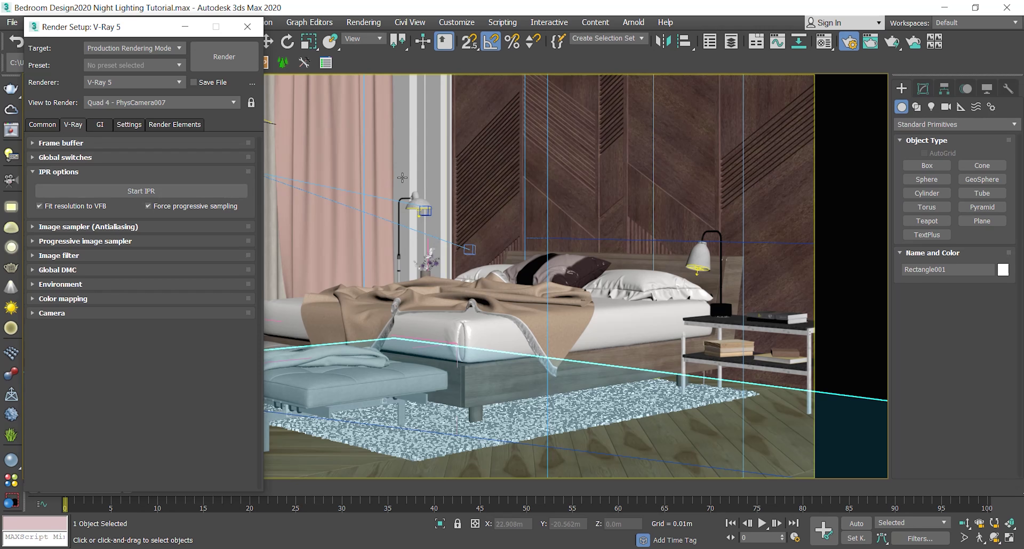
{"action": "right_click", "coordinate": [413, 178]}
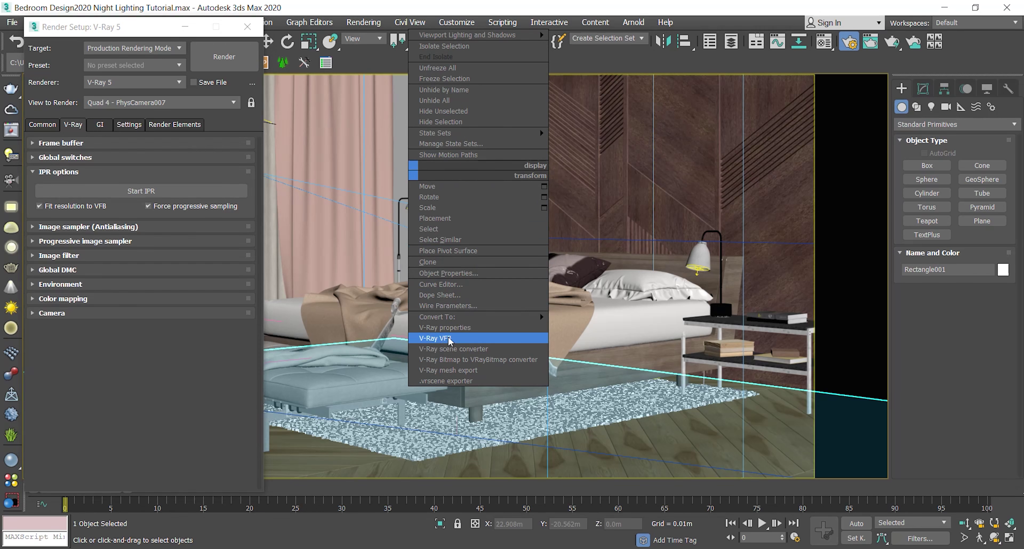
{"action": "left_click", "coordinate": [429, 340]}
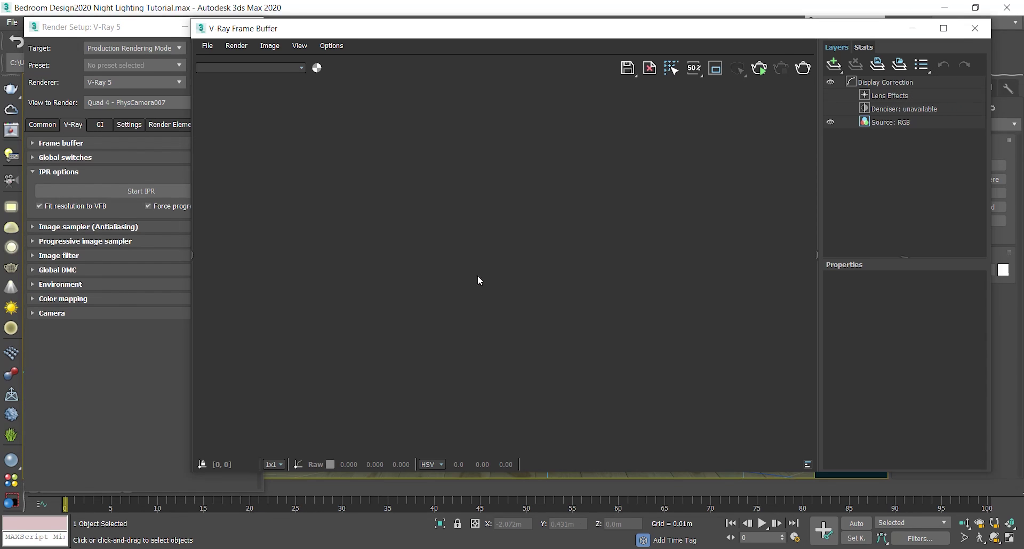
Review the render scale presets in the frame buffer and start an interactive render of the bedroom
{"action": "left_click", "coordinate": [691, 72]}
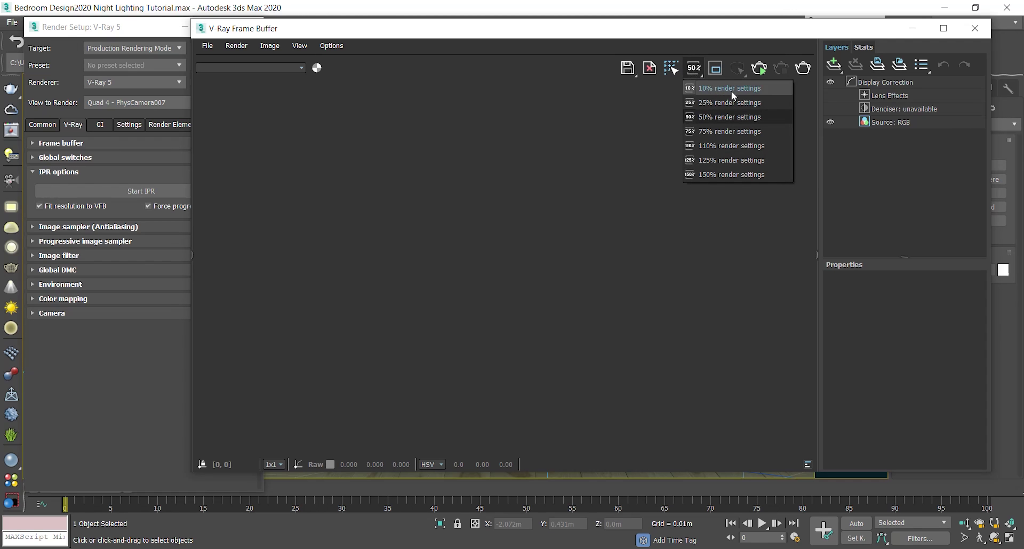
{"action": "left_click", "coordinate": [696, 75]}
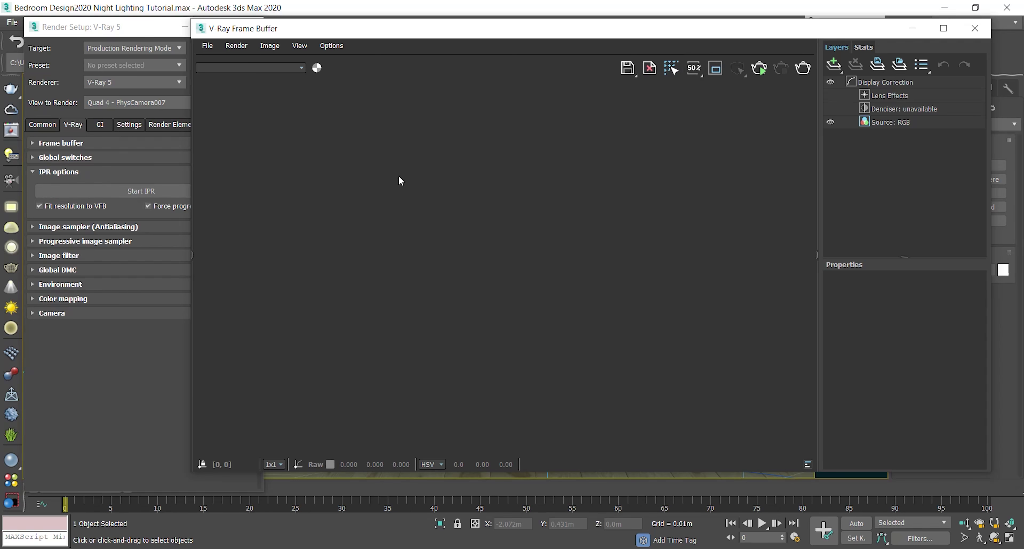
{"action": "left_click_drag", "start_coordinate": [329, 30], "coordinate": [351, 27]}
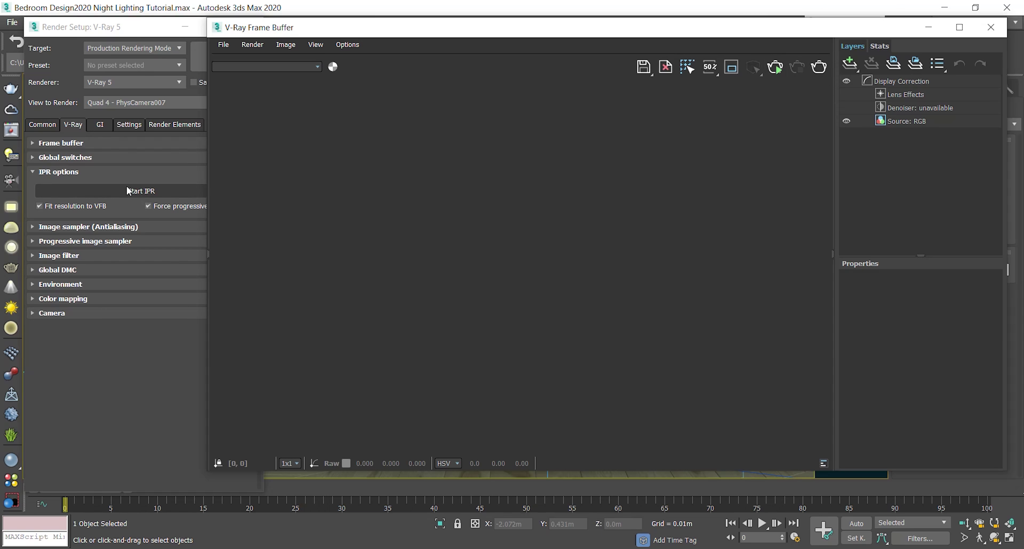
{"action": "left_click", "coordinate": [775, 67]}
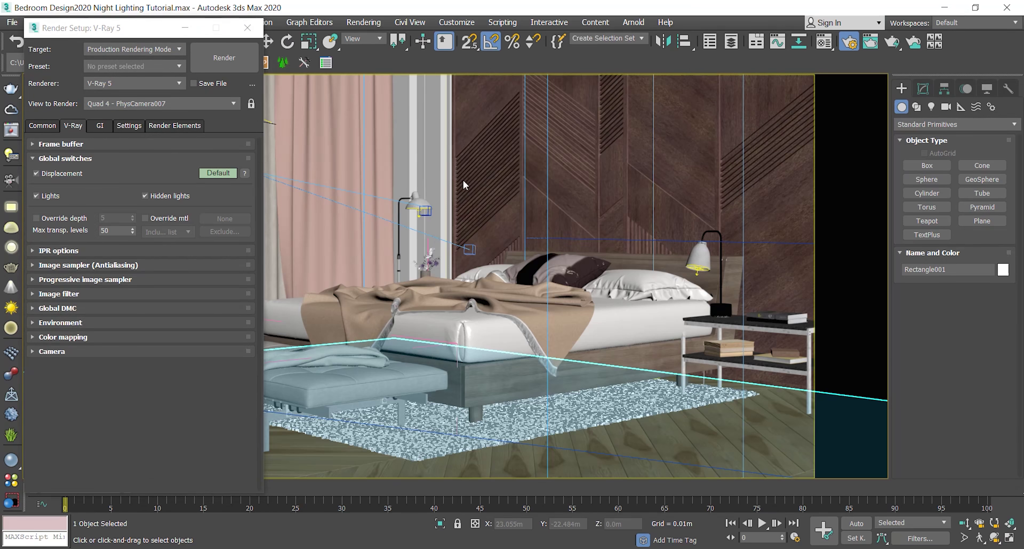
Reopen the V-Ray Frame Buffer, collapse its layers area and fit the window beside the render setup with the image at 100%
{"action": "right_click", "coordinate": [462, 185]}
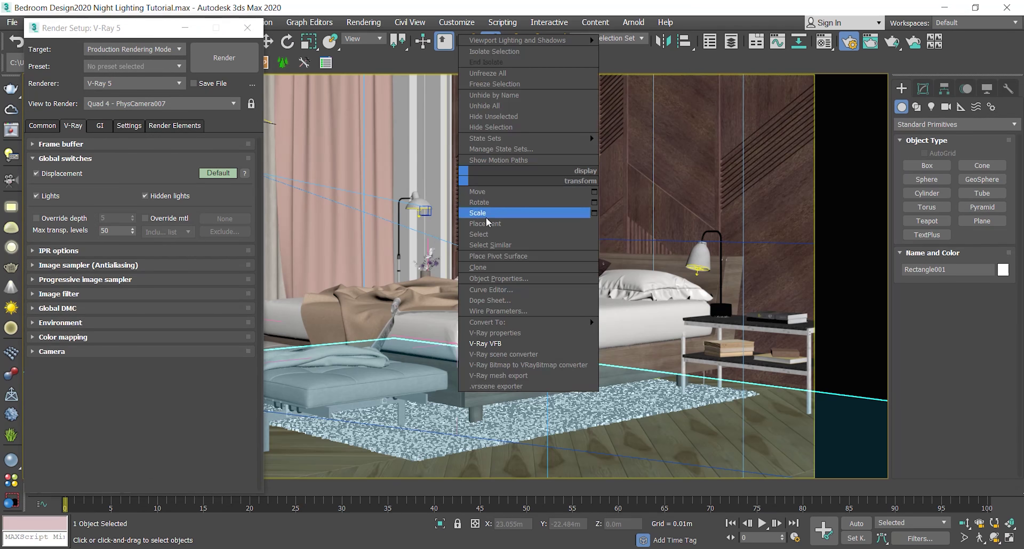
{"action": "left_click", "coordinate": [500, 344]}
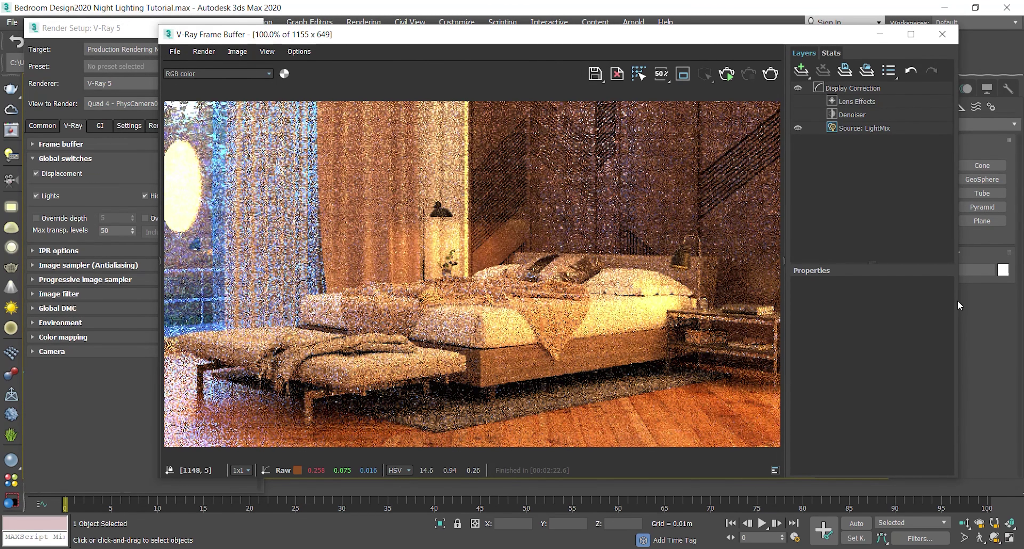
{"action": "left_click_drag", "start_coordinate": [960, 314], "coordinate": [827, 319]}
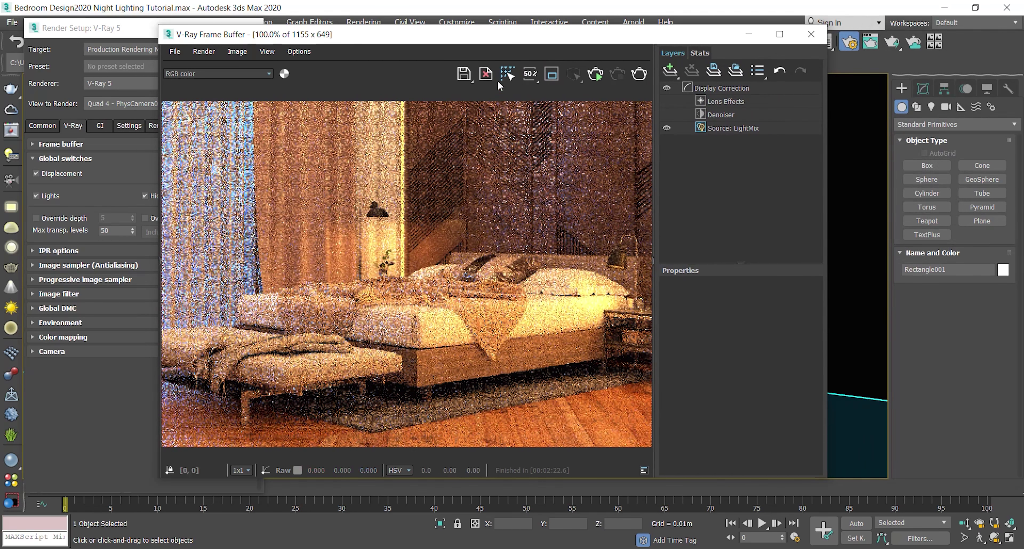
{"action": "left_click_drag", "start_coordinate": [457, 35], "coordinate": [586, 35]}
{"action": "scroll", "coordinate": [486, 249], "scroll_direction": "down", "scroll_amount": 2}
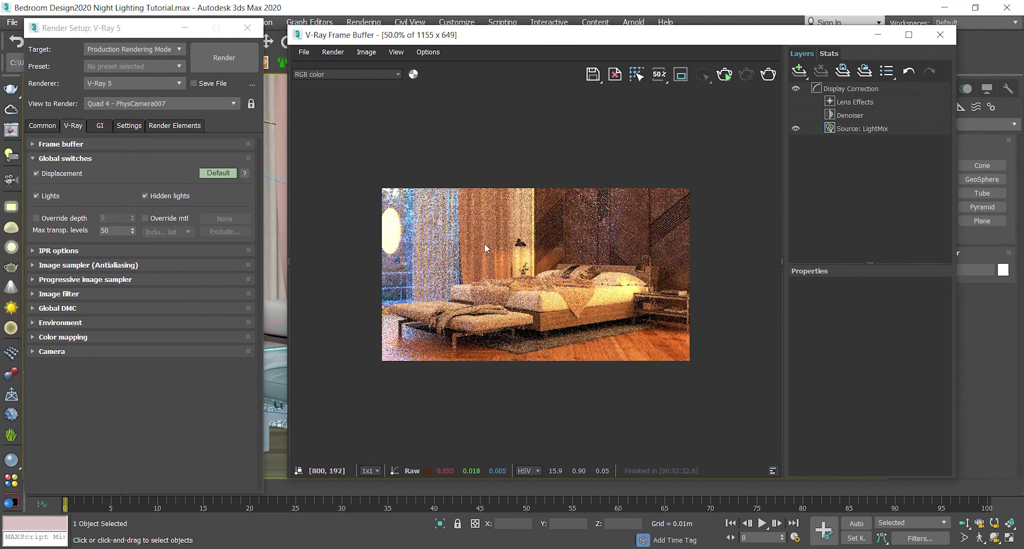
{"action": "left_click_drag", "start_coordinate": [780, 266], "coordinate": [933, 271]}
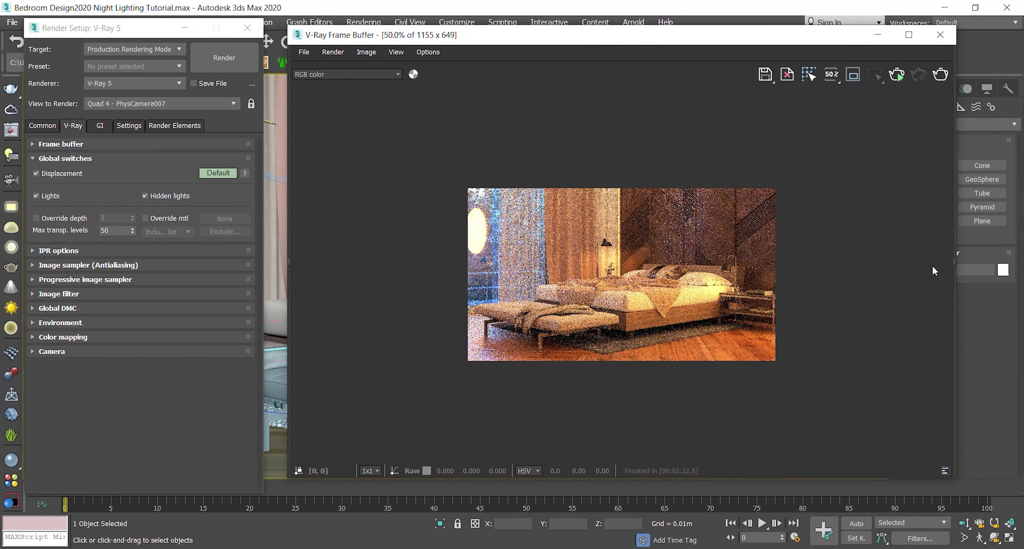
{"action": "scroll", "coordinate": [667, 270], "scroll_direction": "up", "scroll_amount": 2}
{"action": "left_click_drag", "start_coordinate": [509, 40], "coordinate": [512, 32]}
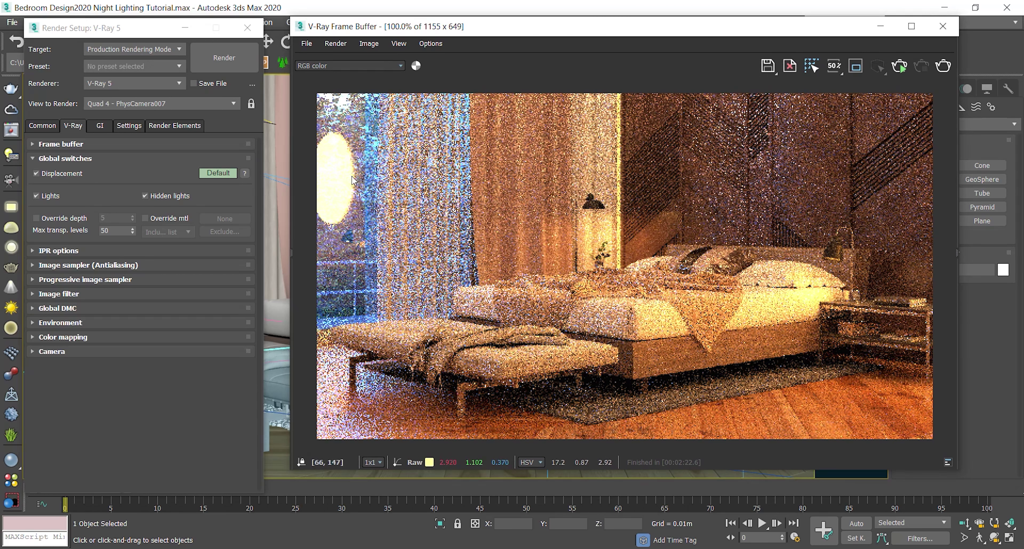
Minimize the frame buffer, switch to the four-viewport layout and examine the room plan in the top view
{"action": "left_click", "coordinate": [880, 26]}
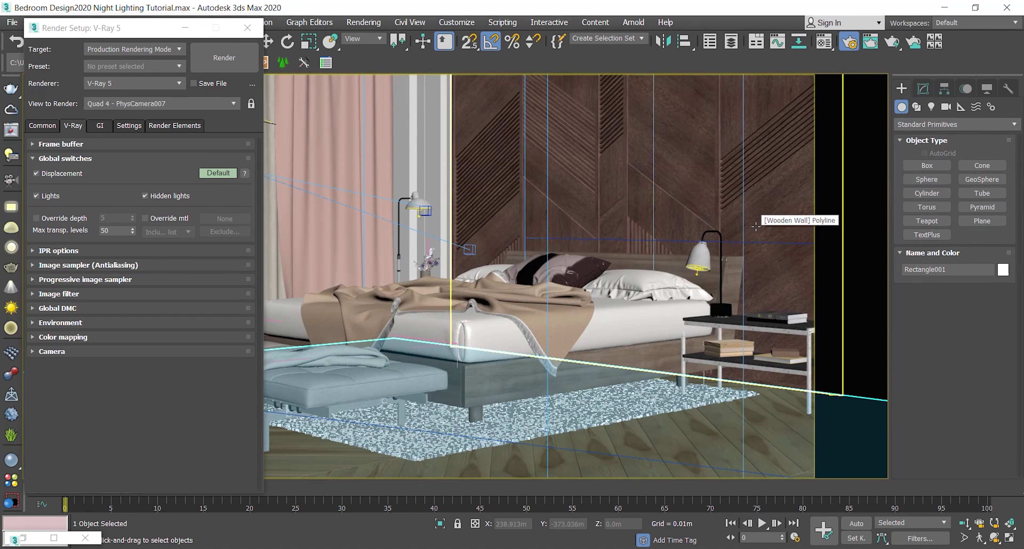
{"action": "left_click", "coordinate": [755, 330]}
{"action": "left_click", "coordinate": [1009, 537]}
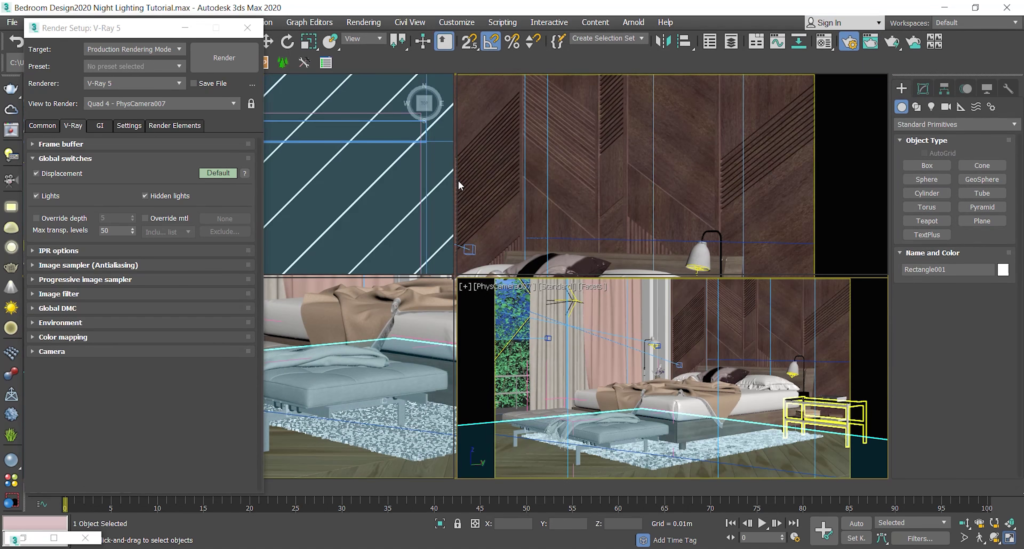
{"action": "scroll", "coordinate": [365, 182], "scroll_direction": "down", "scroll_amount": 8}
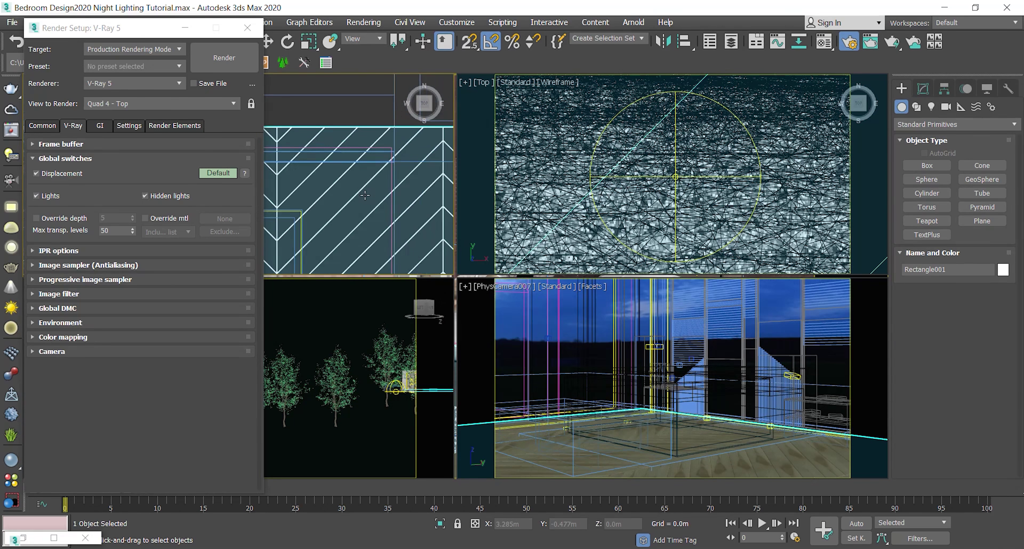
{"action": "scroll", "coordinate": [349, 188], "scroll_direction": "up", "scroll_amount": 5}
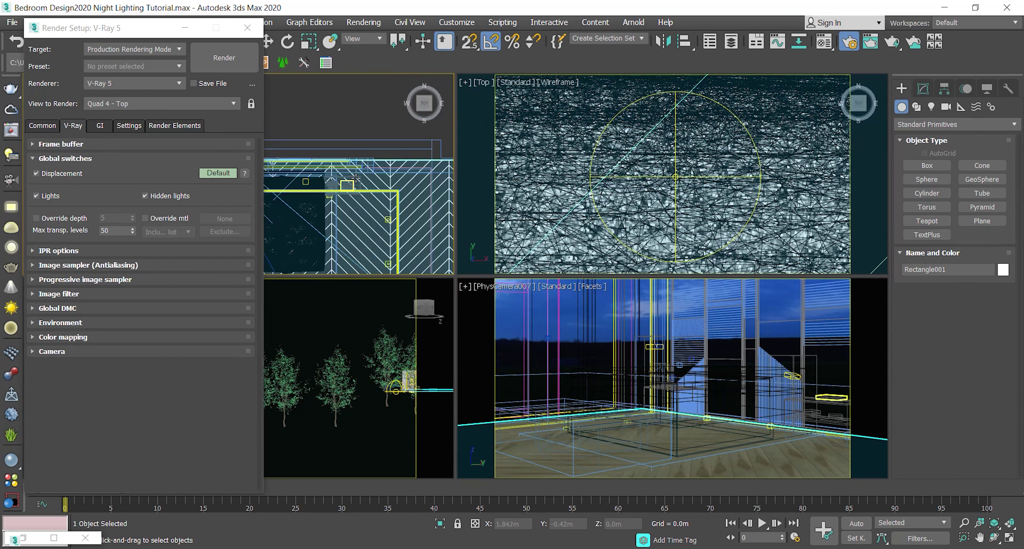
{"action": "mouse_move", "coordinate": [337, 164]}
{"action": "middle_mouse_down"}
{"action": "mouse_move", "coordinate": [260, 151]}
{"action": "mouse_move", "coordinate": [376, 160]}
{"action": "middle_mouse_up"}
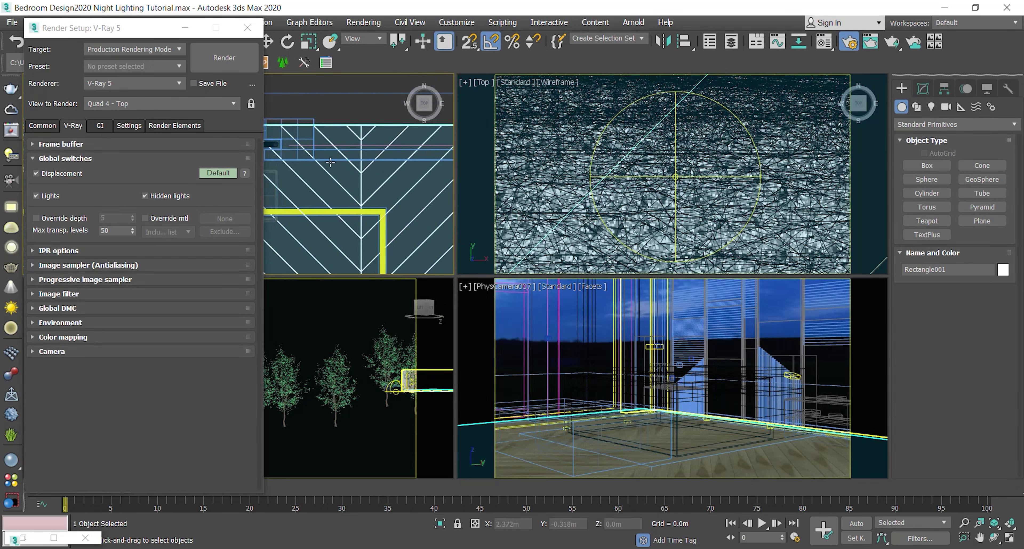
{"action": "scroll", "coordinate": [345, 202], "scroll_direction": "down", "scroll_amount": 3}
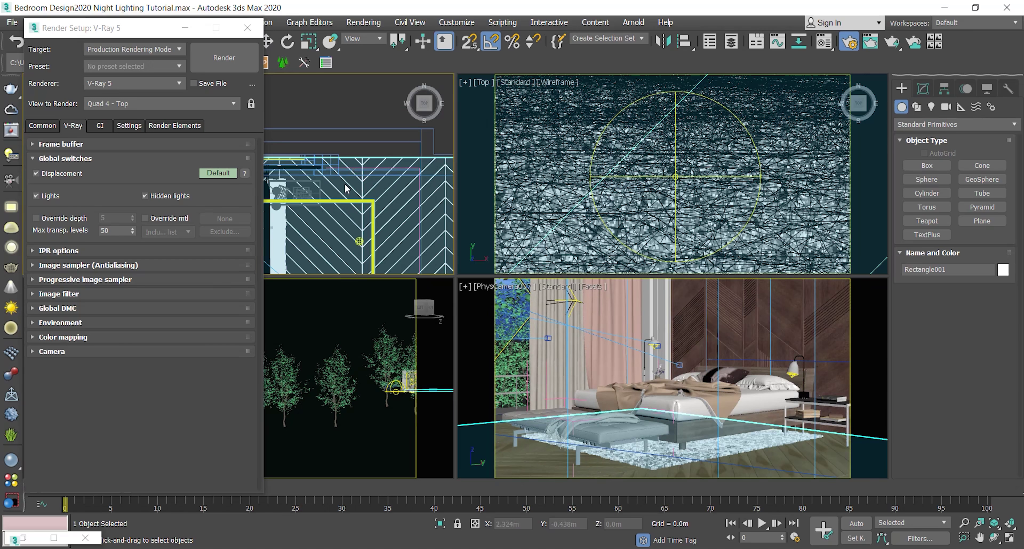
Restore the frame buffer beside the render setup and return to the single maximized camera viewport
{"action": "left_click", "coordinate": [23, 538]}
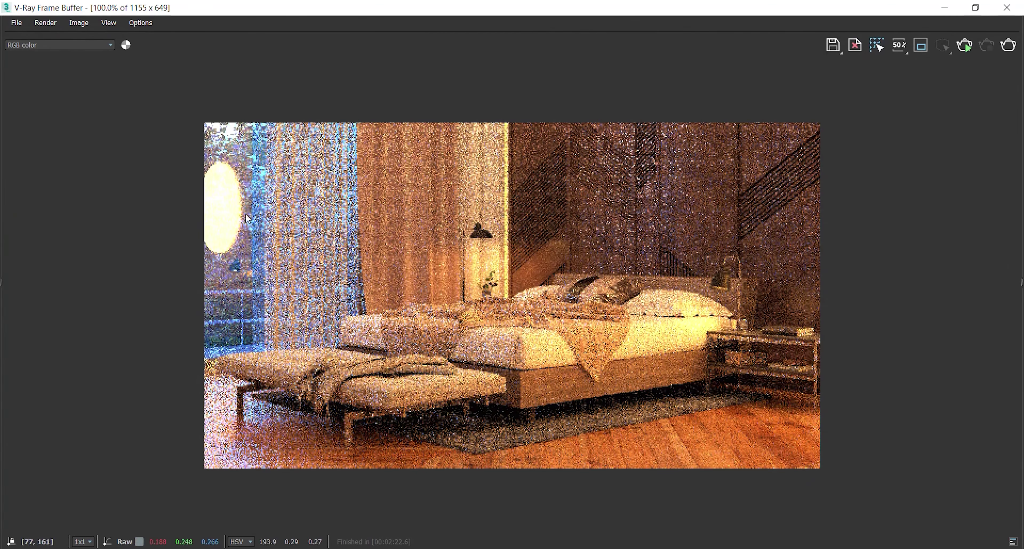
{"action": "left_click", "coordinate": [975, 8]}
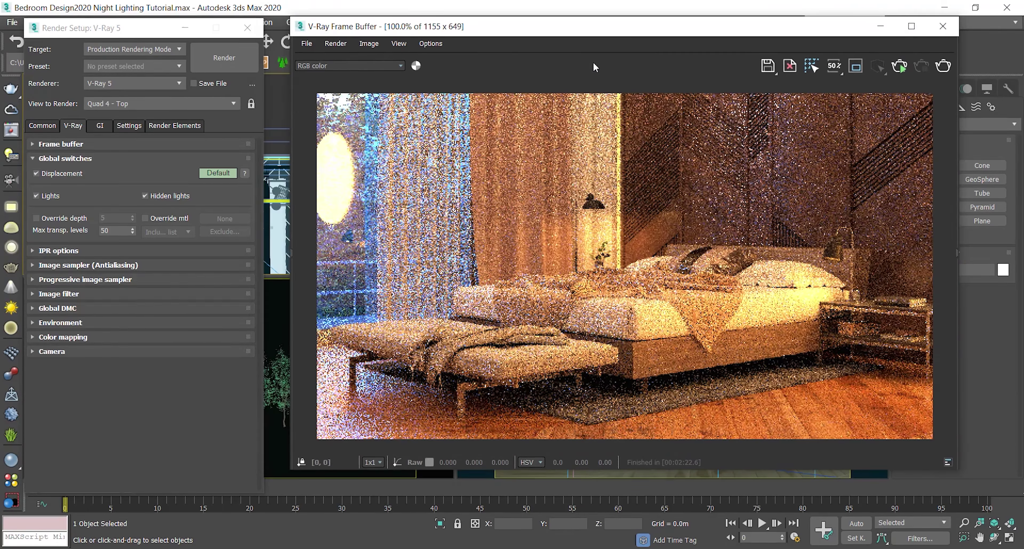
{"action": "left_click_drag", "start_coordinate": [614, 31], "coordinate": [474, 43]}
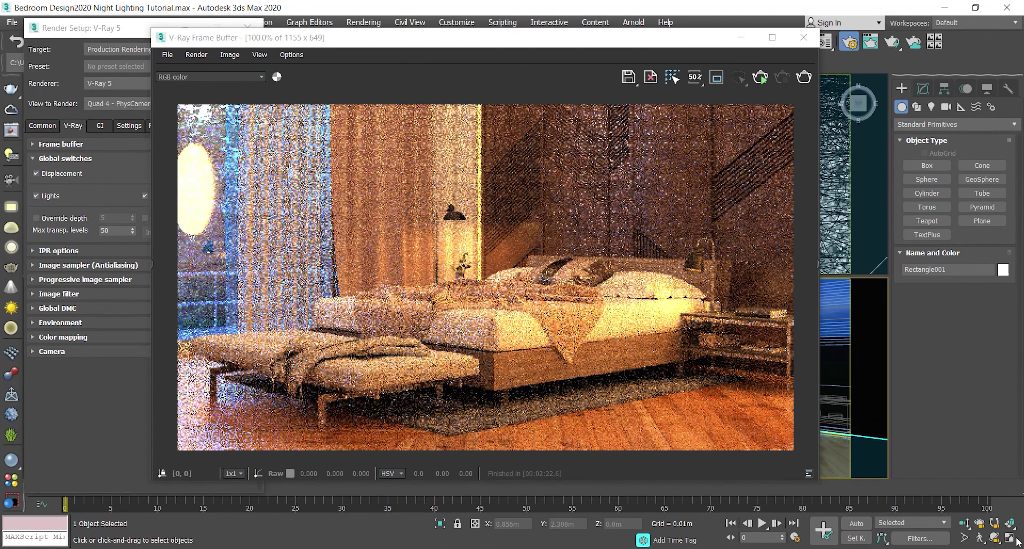
{"action": "left_click_drag", "start_coordinate": [482, 38], "coordinate": [622, 41]}
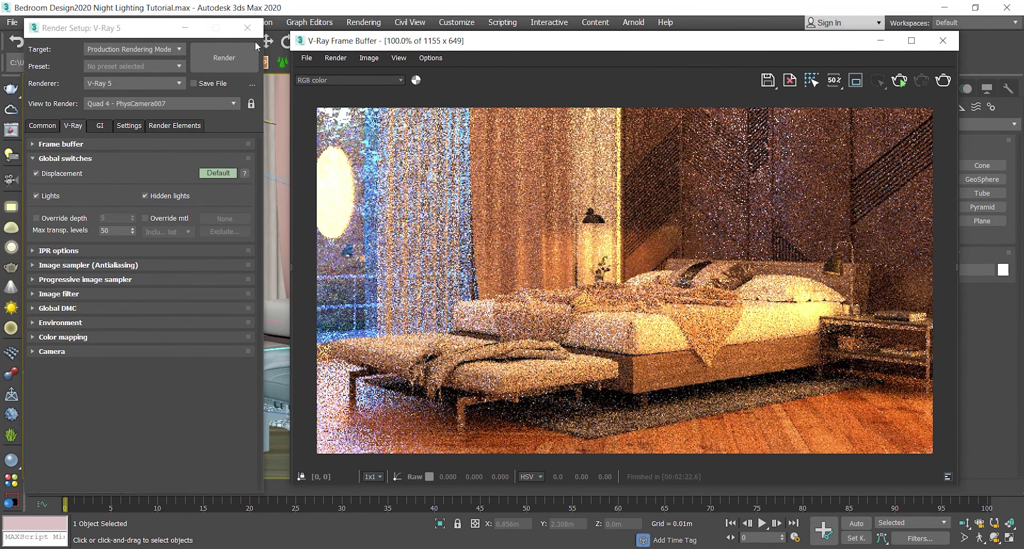
Disable hidden lights in the V-Ray global switches
{"action": "left_click", "coordinate": [256, 47]}
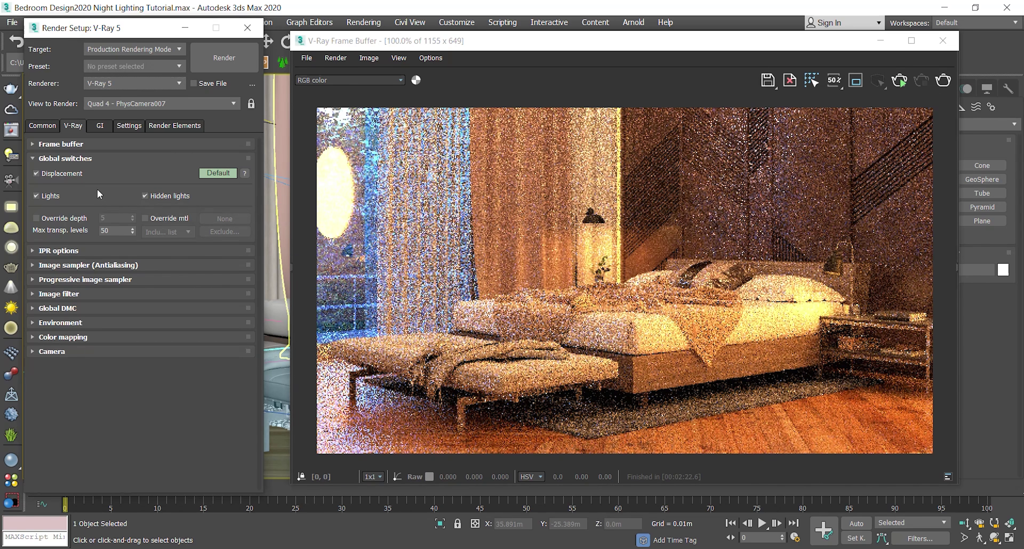
{"action": "left_click", "coordinate": [145, 196]}
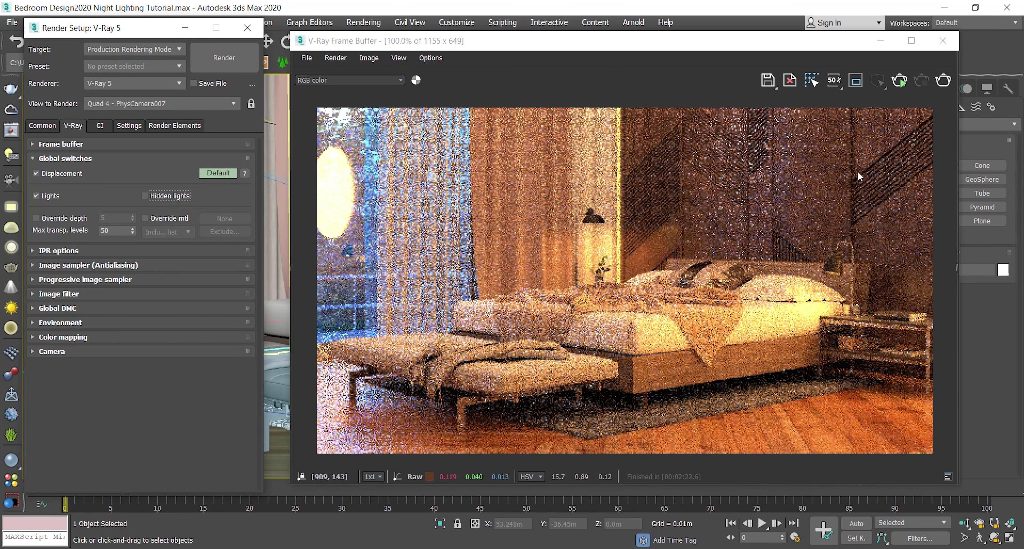
Run a test render of the bedroom camera view and dismiss the V-Ray messages window
{"action": "left_click", "coordinate": [900, 85]}
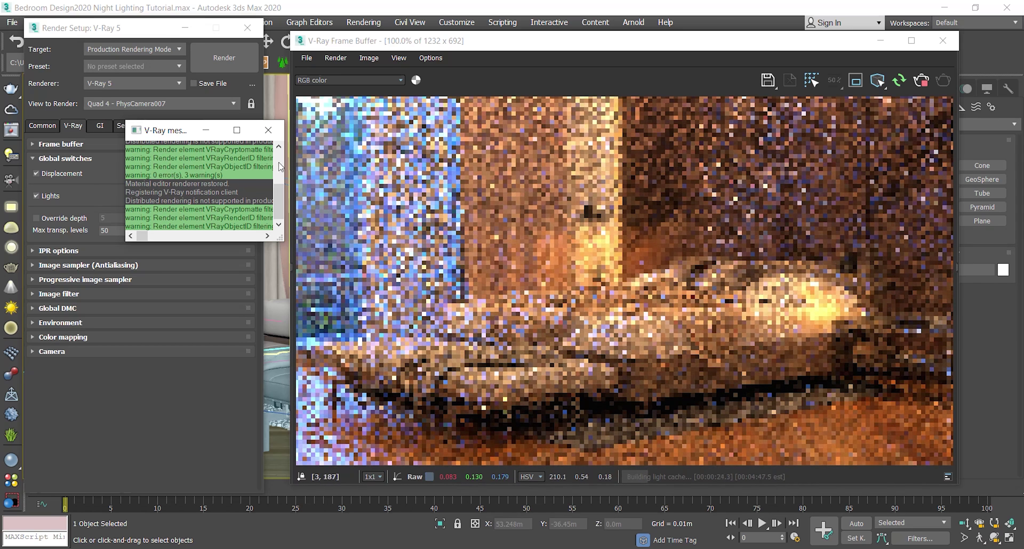
{"action": "left_click", "coordinate": [268, 130]}
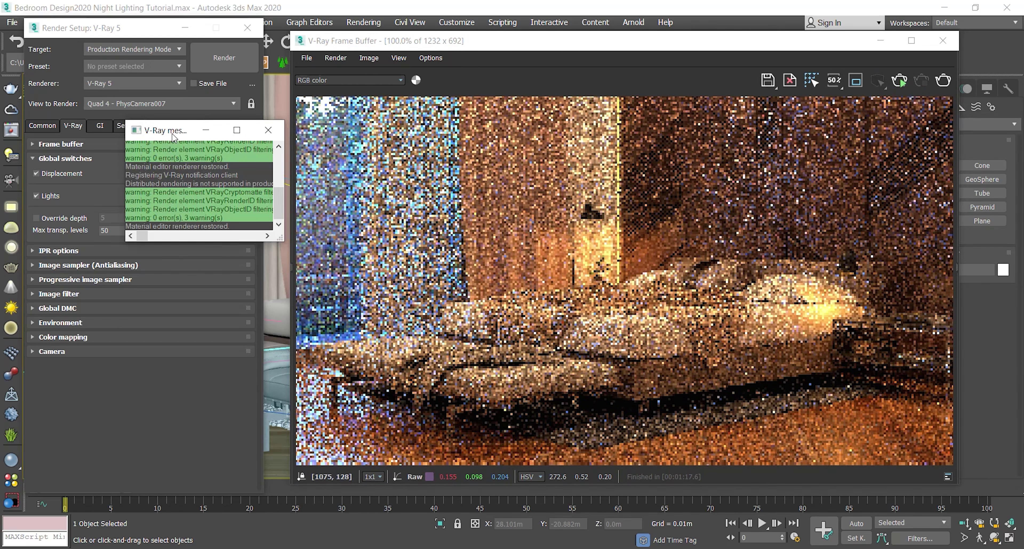
{"action": "left_click", "coordinate": [268, 130]}
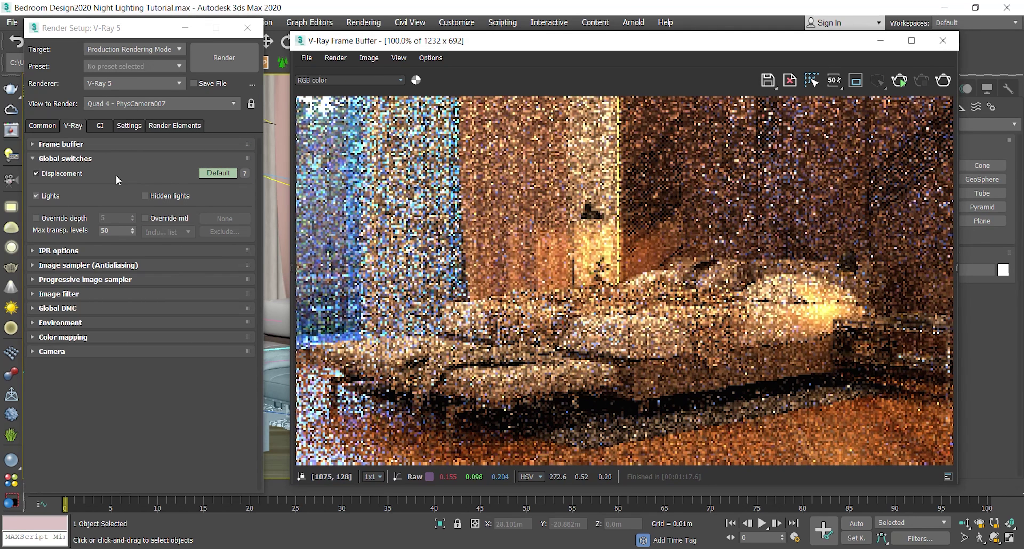
Switch all V-Ray render settings to Expert mode
{"action": "right_click", "coordinate": [215, 174]}
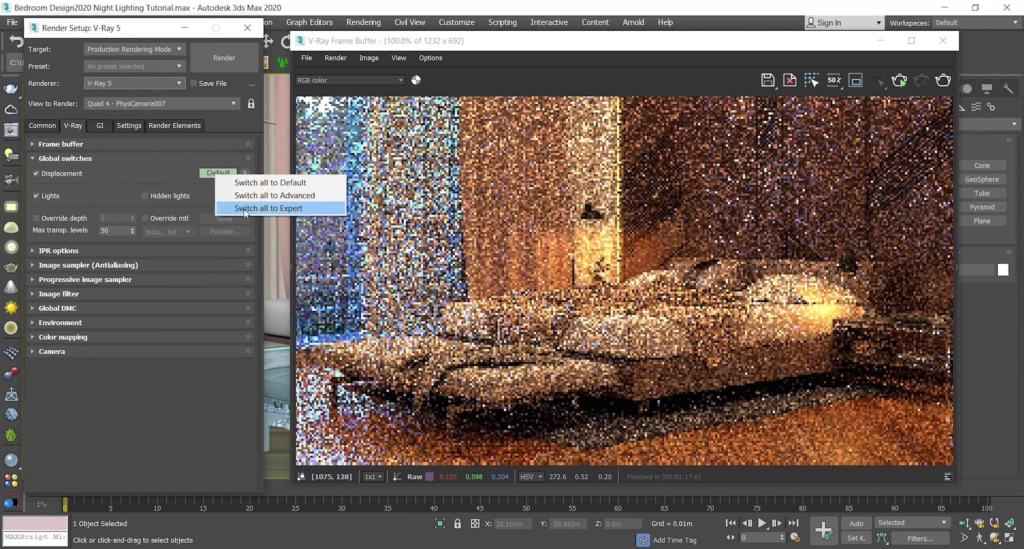
{"action": "left_click", "coordinate": [286, 213]}
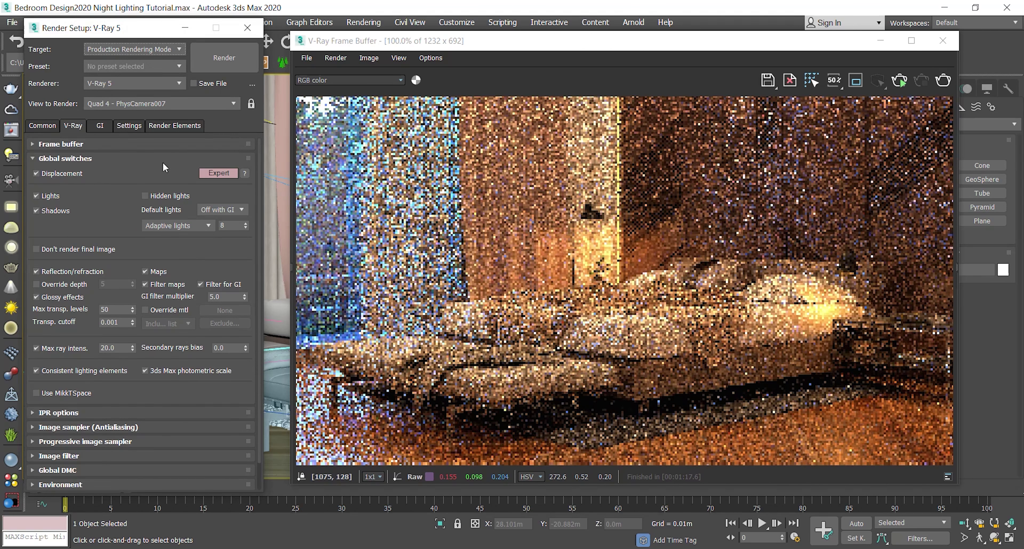
{"action": "mouse_move", "coordinate": [131, 30]}
{"action": "left_mouse_down"}
{"action": "mouse_move", "coordinate": [140, 33]}
{"action": "mouse_move", "coordinate": [130, 29]}
{"action": "left_mouse_up"}
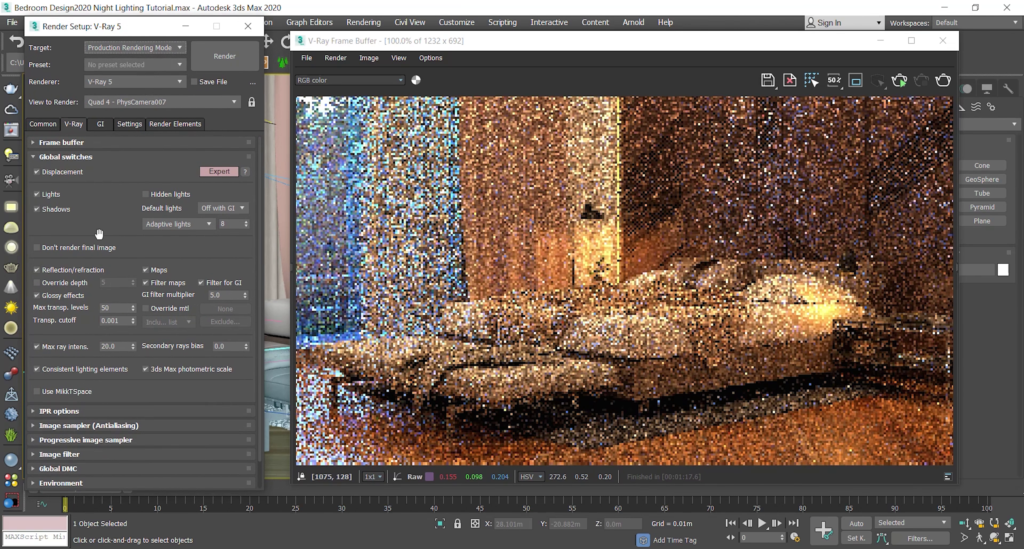
Choose Off with GI for the default lights and Adaptive lights as the light evaluation method
{"action": "left_click", "coordinate": [240, 211]}
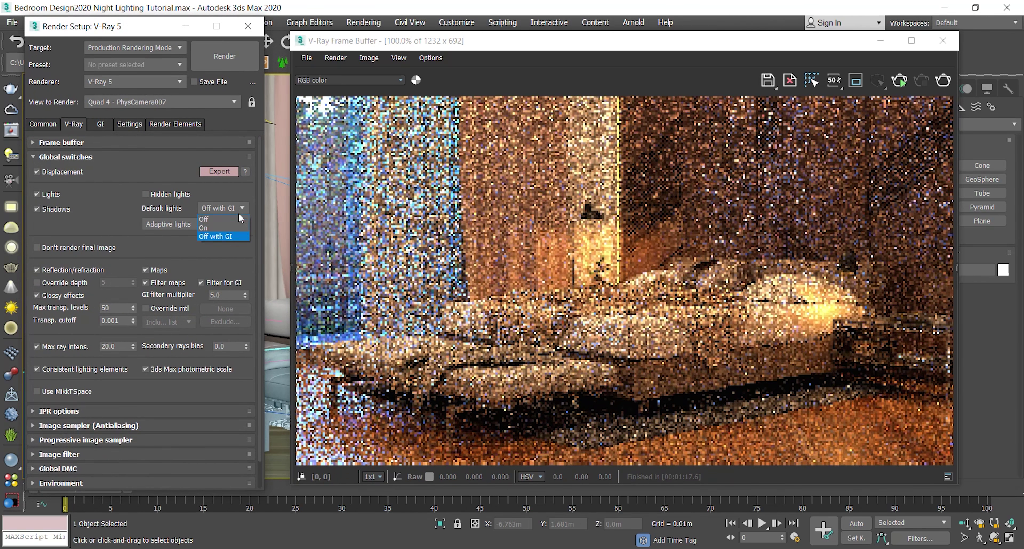
{"action": "left_click", "coordinate": [206, 238]}
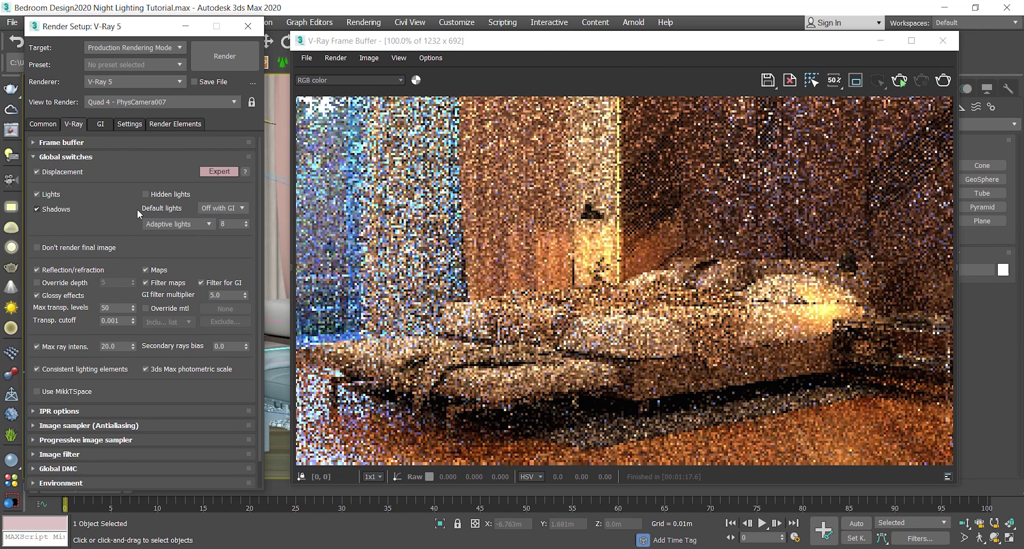
{"action": "left_click", "coordinate": [208, 225]}
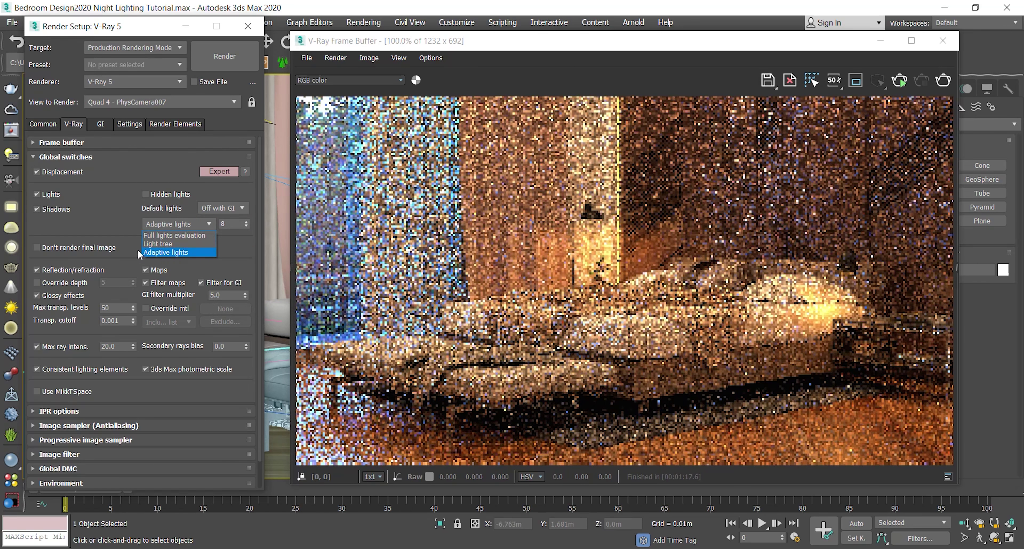
{"action": "left_click", "coordinate": [159, 254]}
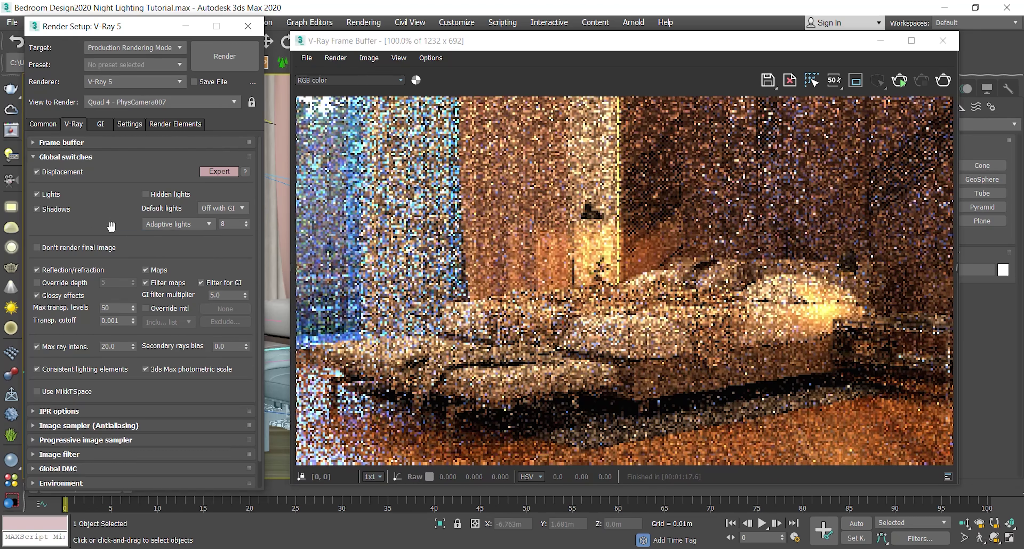
Enable the depth override in the global switches, set it to 20 and collapse the section
{"action": "left_click_drag", "start_coordinate": [111, 227], "coordinate": [112, 211]}
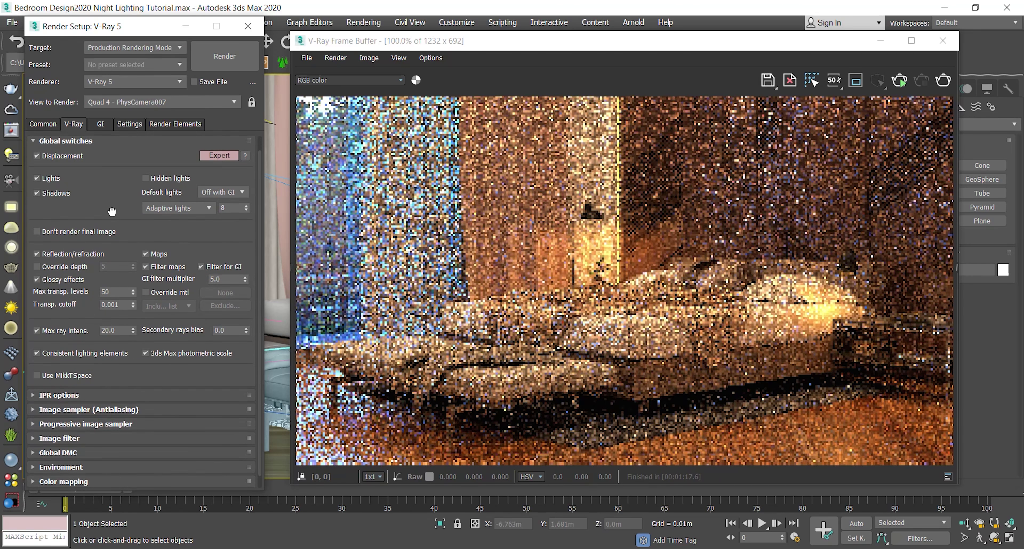
{"action": "left_click", "coordinate": [72, 265]}
{"action": "left_click", "coordinate": [97, 266]}
{"action": "type", "text": "20"}
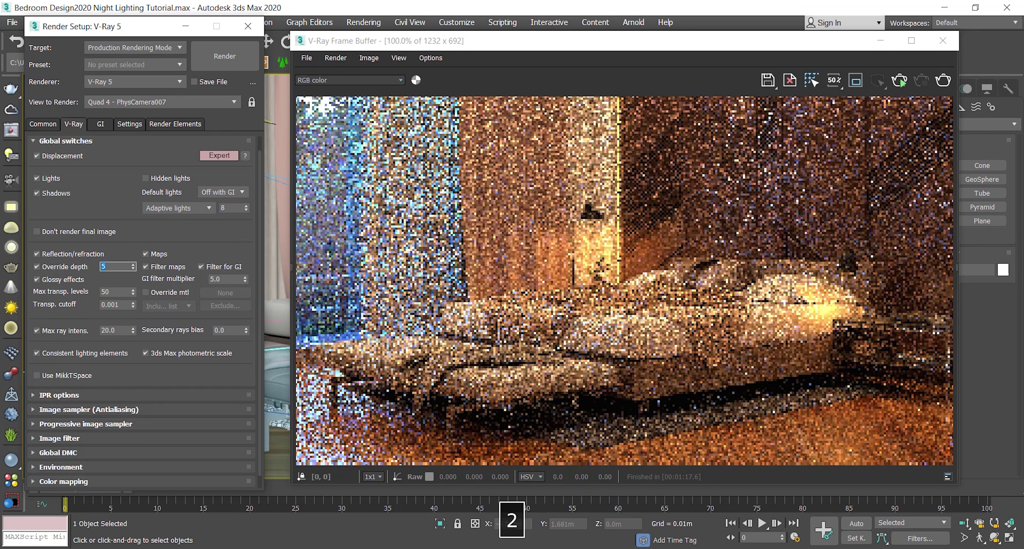
{"action": "key", "text": "Return"}
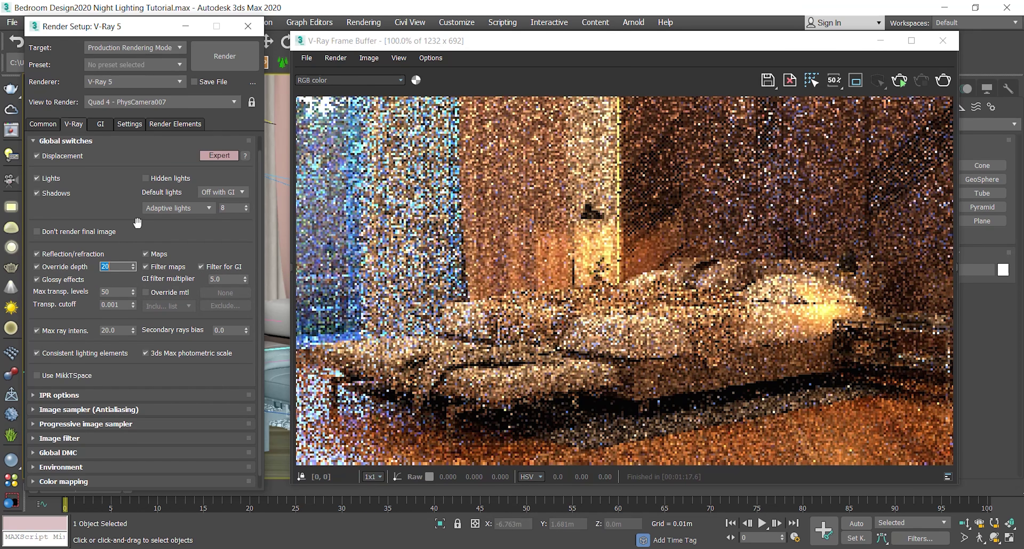
{"action": "scroll", "coordinate": [54, 176], "scroll_direction": "up", "scroll_amount": 1}
{"action": "left_click", "coordinate": [34, 157]}
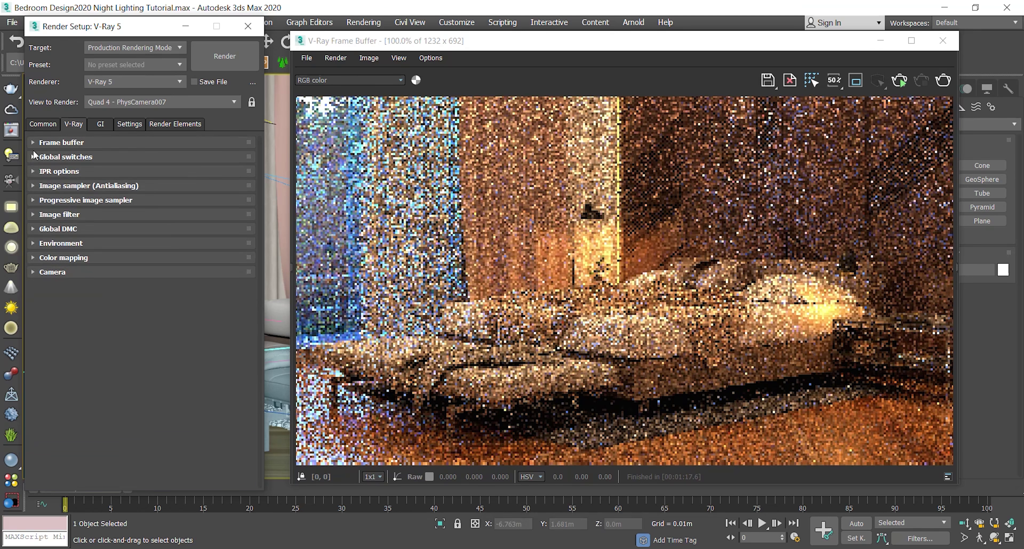
Check the IPR options and configure the image sampler as Bucket with a minimum shading rate of 16
{"action": "left_click", "coordinate": [35, 172]}
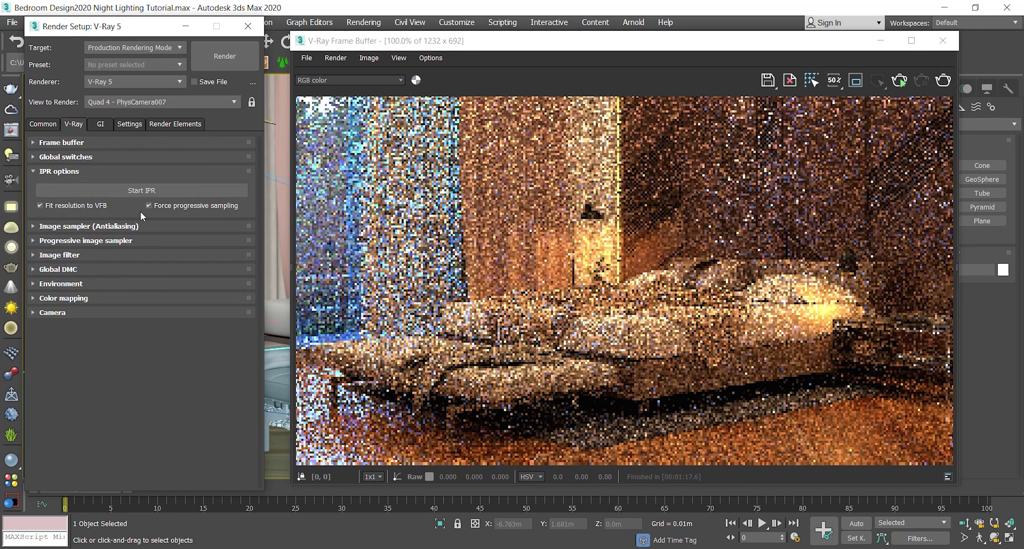
{"action": "left_click", "coordinate": [34, 173]}
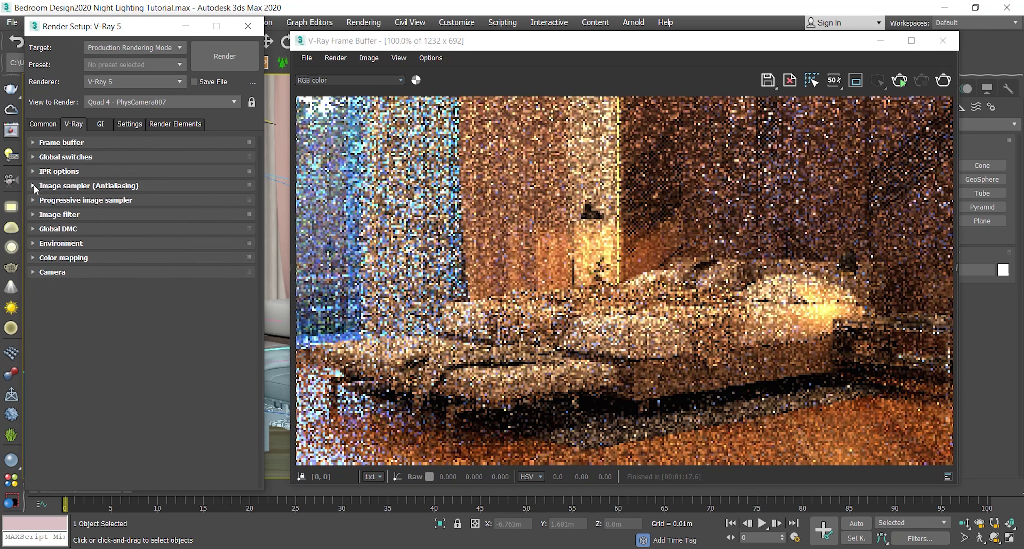
{"action": "left_click", "coordinate": [34, 185]}
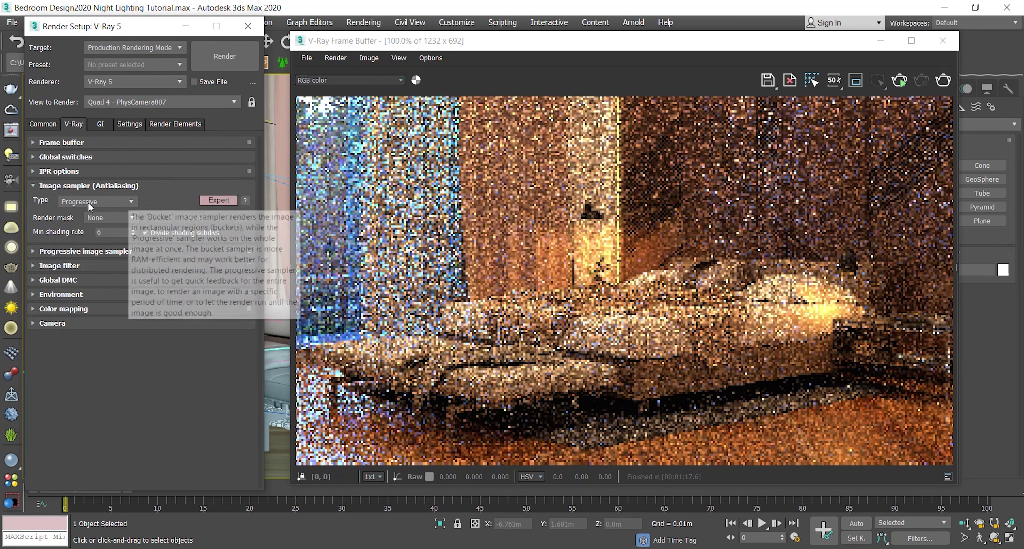
{"action": "left_click", "coordinate": [131, 202]}
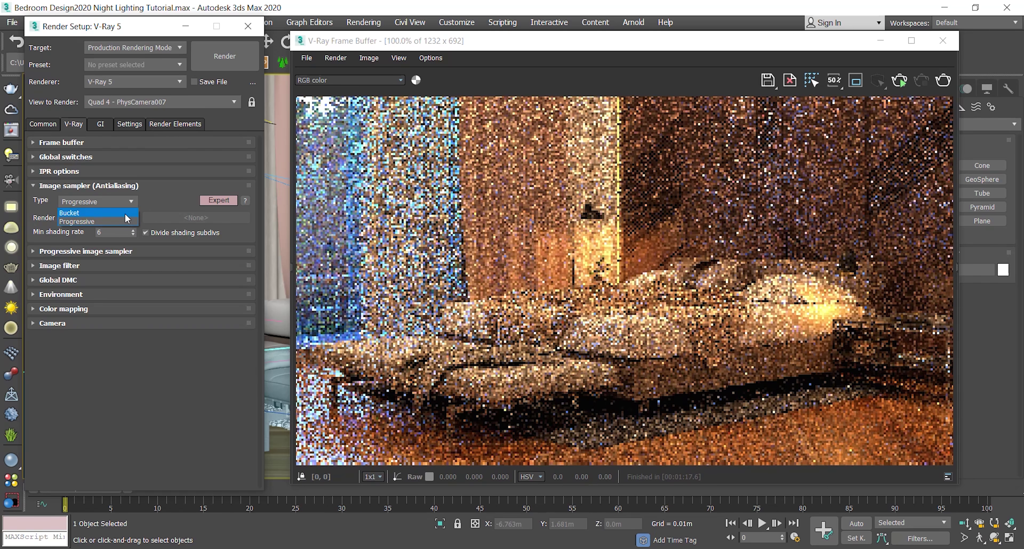
{"action": "left_click", "coordinate": [75, 214]}
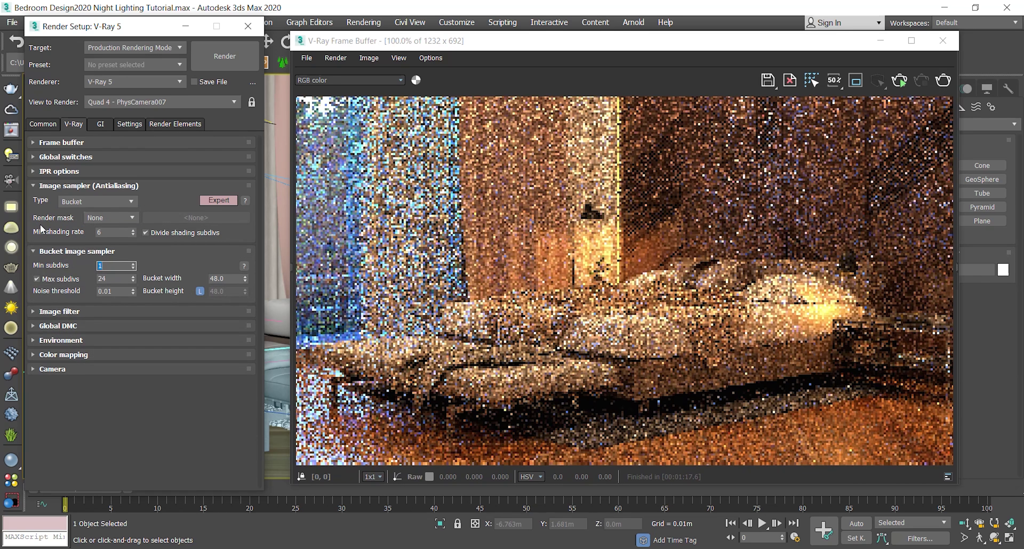
{"action": "left_click", "coordinate": [100, 234]}
{"action": "type", "text": "16"}
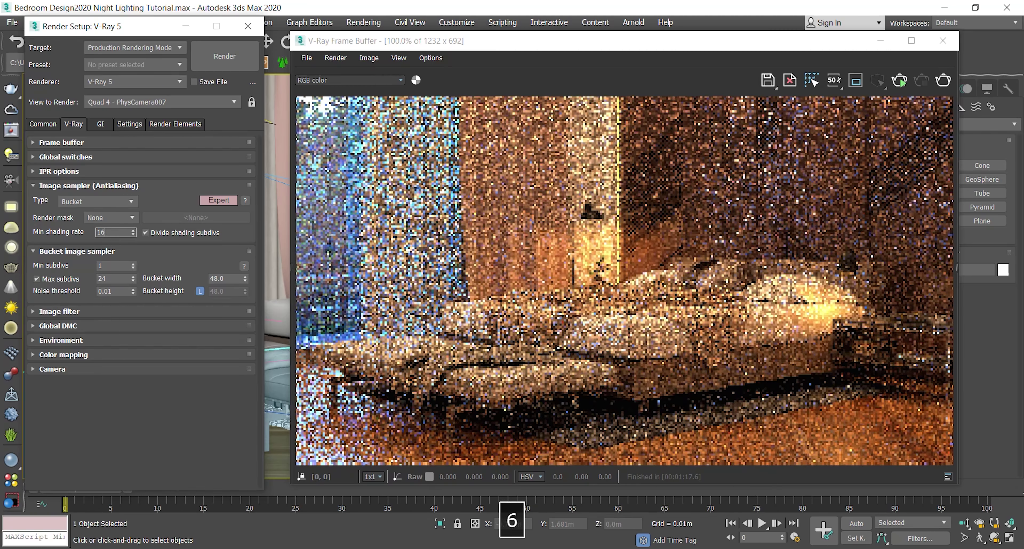
{"action": "key", "text": "Return"}
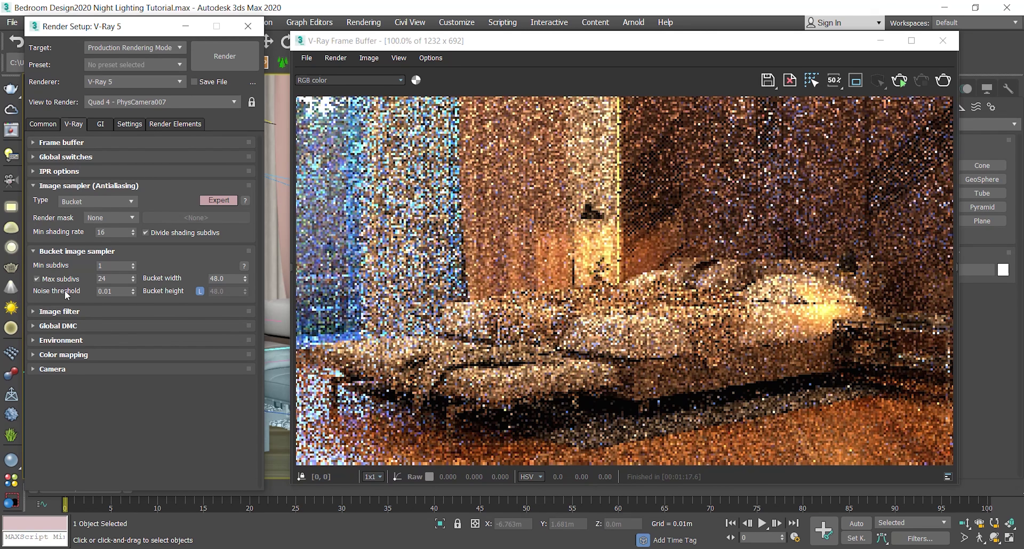
Set the bucket sampler's max subdivs to 14 and expand the Global DMC settings
{"action": "key", "text": "Tab"}
{"action": "type", "text": "10"}
{"action": "key", "text": "Return"}
{"action": "double_click", "coordinate": [113, 278]}
{"action": "type", "text": "14"}
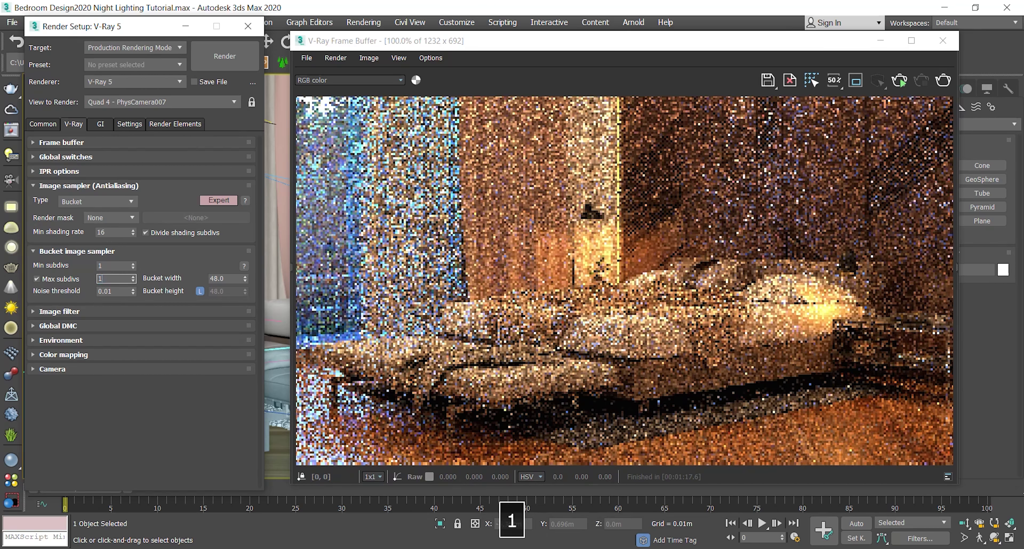
{"action": "left_click", "coordinate": [59, 291]}
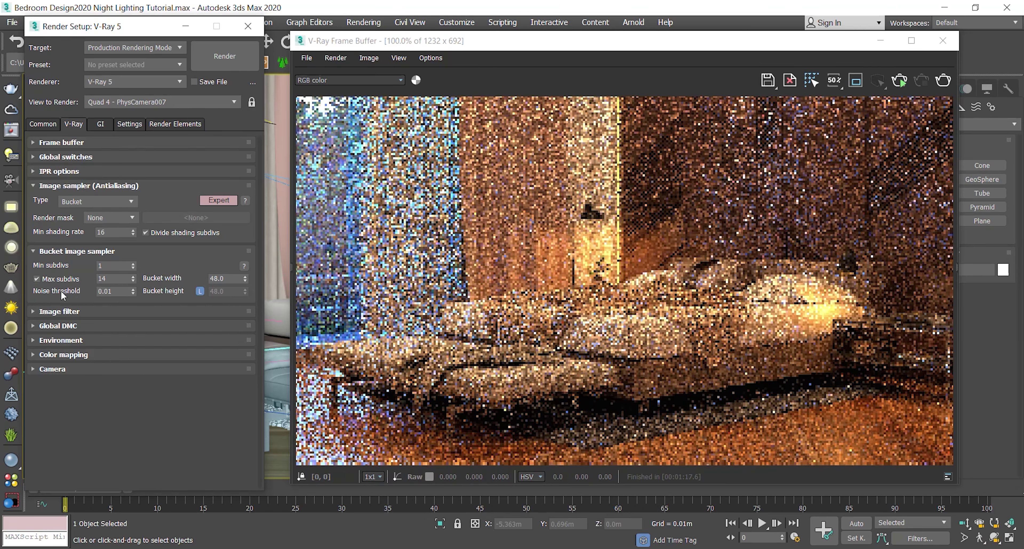
{"action": "left_click", "coordinate": [33, 326]}
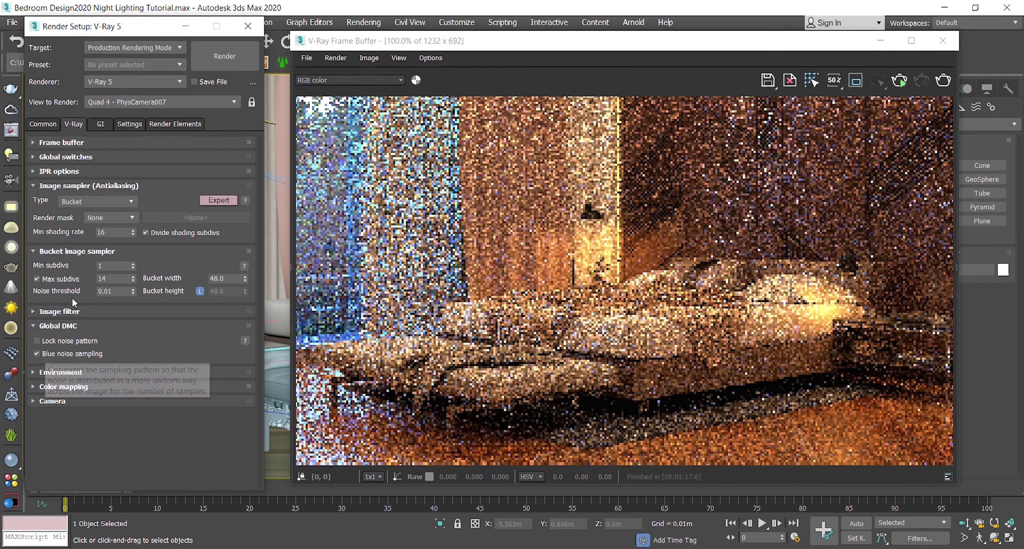
Try a max subdivs value of 10 with a noise threshold of 0.008 for the bucket sampler
{"action": "left_click", "coordinate": [111, 292]}
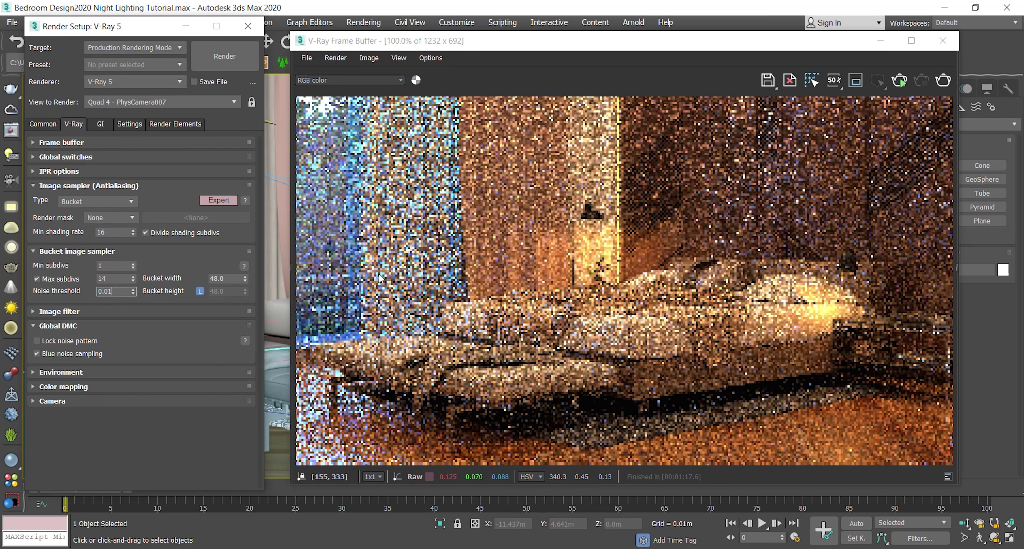
{"action": "mouse_move", "coordinate": [76, 293]}
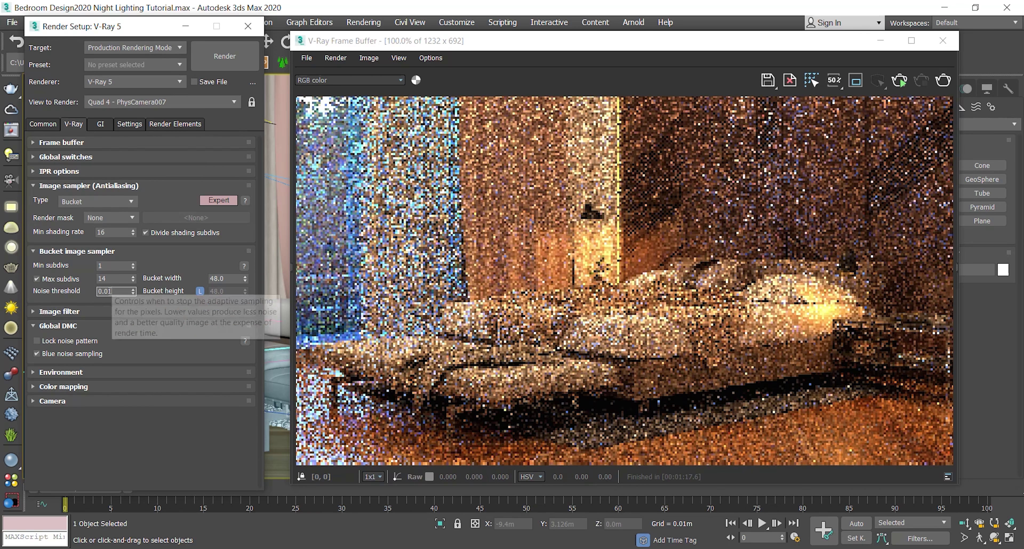
{"action": "double_click", "coordinate": [98, 293]}
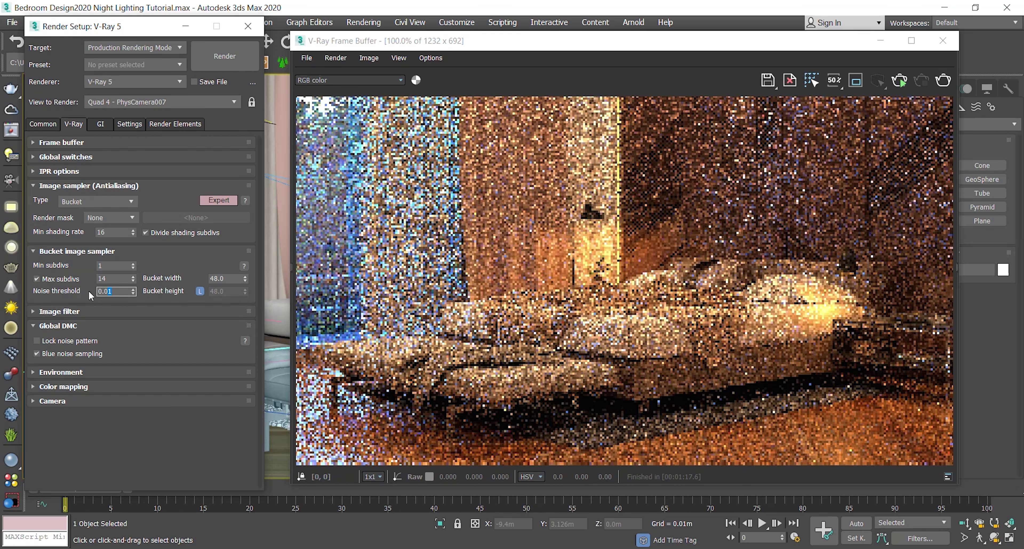
{"action": "left_click", "coordinate": [102, 278]}
{"action": "double_click", "coordinate": [102, 278]}
{"action": "type", "text": "8"}
{"action": "left_click", "coordinate": [113, 293]}
{"action": "left_click", "coordinate": [97, 279]}
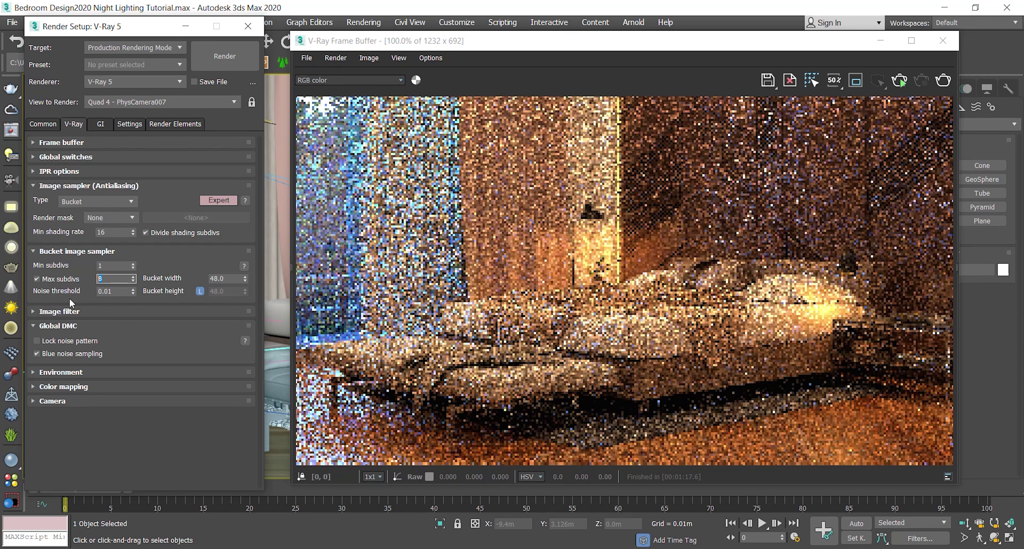
{"action": "type", "text": "10"}
{"action": "key", "text": "Return"}
{"action": "double_click", "coordinate": [120, 291]}
{"action": "type", "text": "08"}
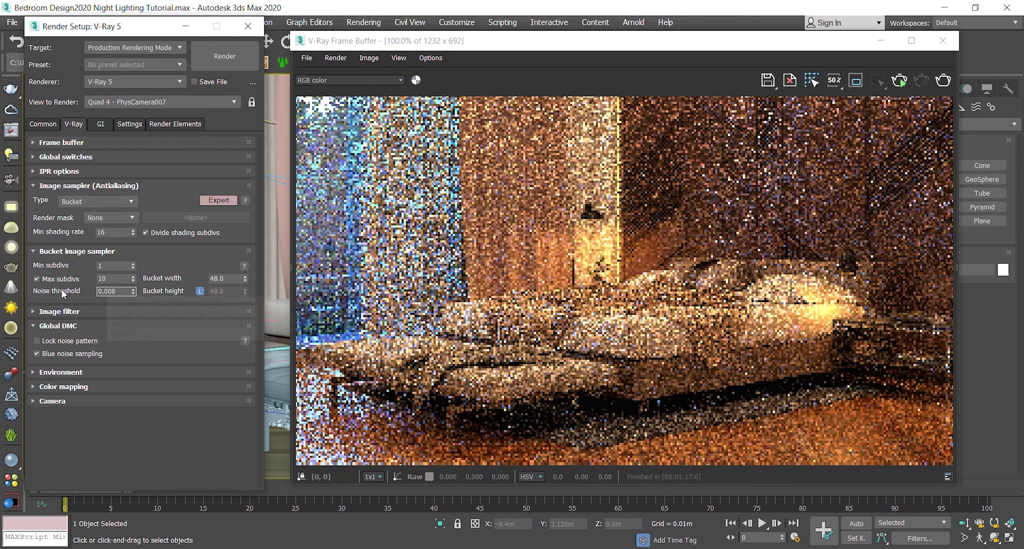
Set the bucket sampler's noise threshold to 0.005 and its max subdivs to 14
{"action": "double_click", "coordinate": [99, 278]}
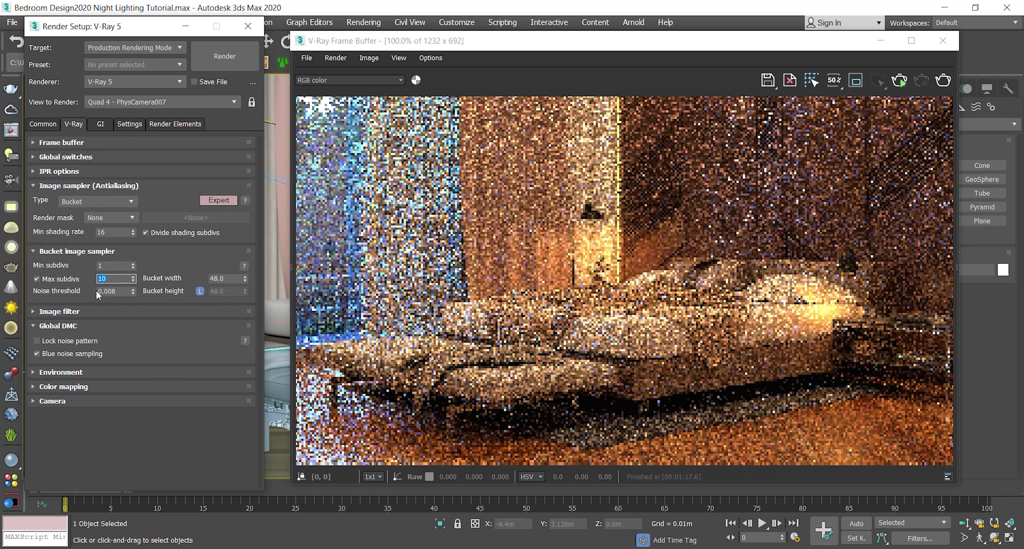
{"action": "double_click", "coordinate": [119, 290]}
{"action": "left_click", "coordinate": [117, 290]}
{"action": "key", "text": "BackSpace"}
{"action": "type", "text": "5"}
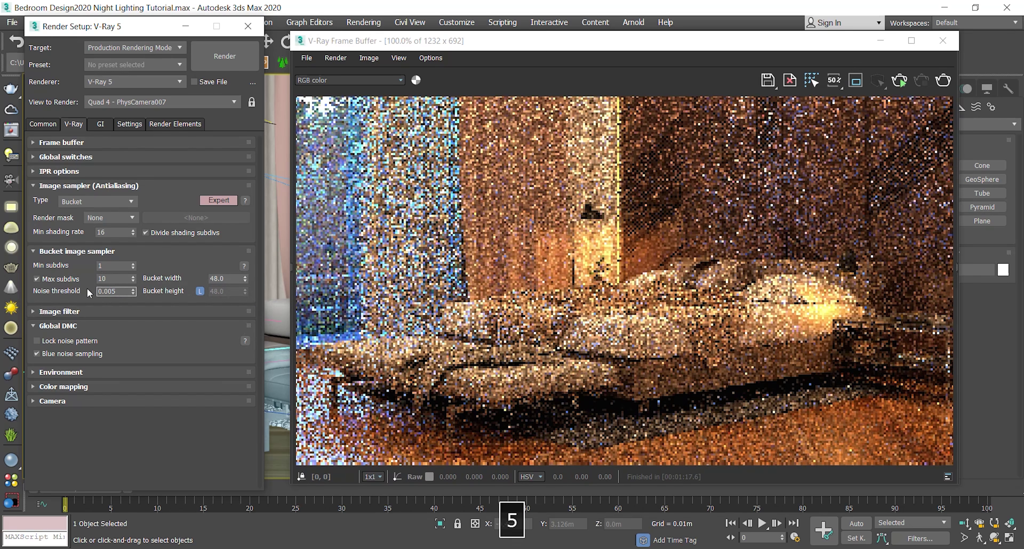
{"action": "double_click", "coordinate": [112, 279]}
{"action": "type", "text": "14"}
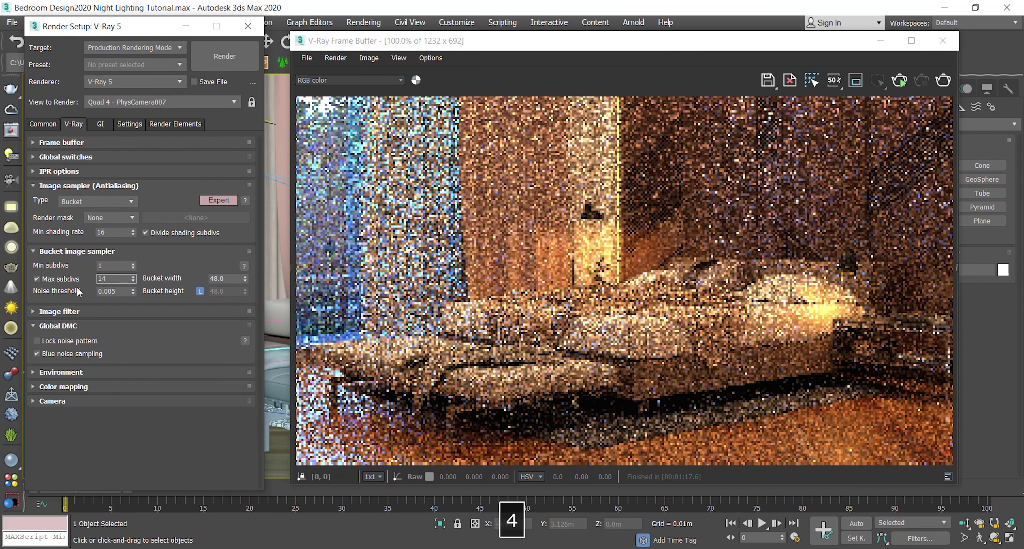
{"action": "mouse_move", "coordinate": [113, 292]}
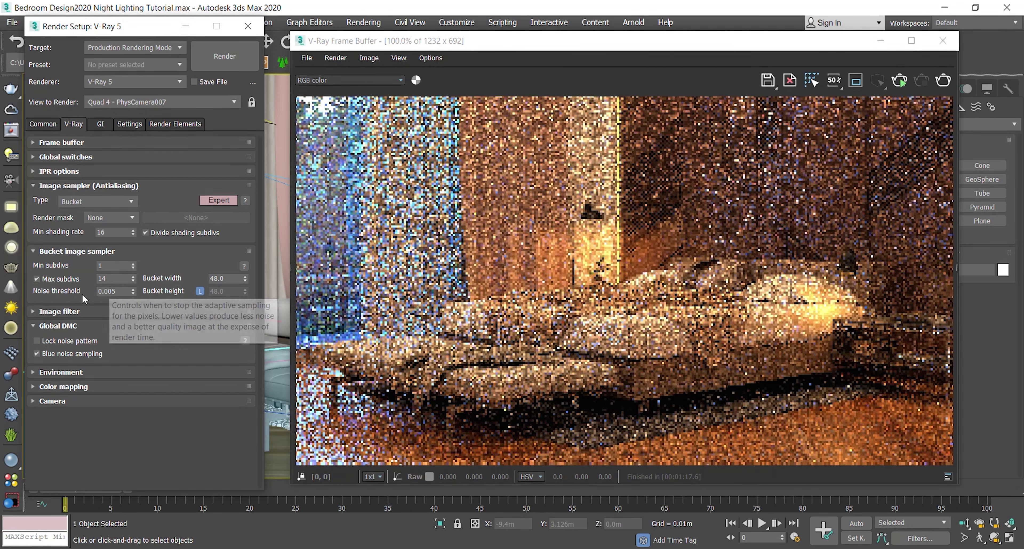
Expand the image filter settings and try the Catmull-Rom filter
{"action": "left_click", "coordinate": [33, 312]}
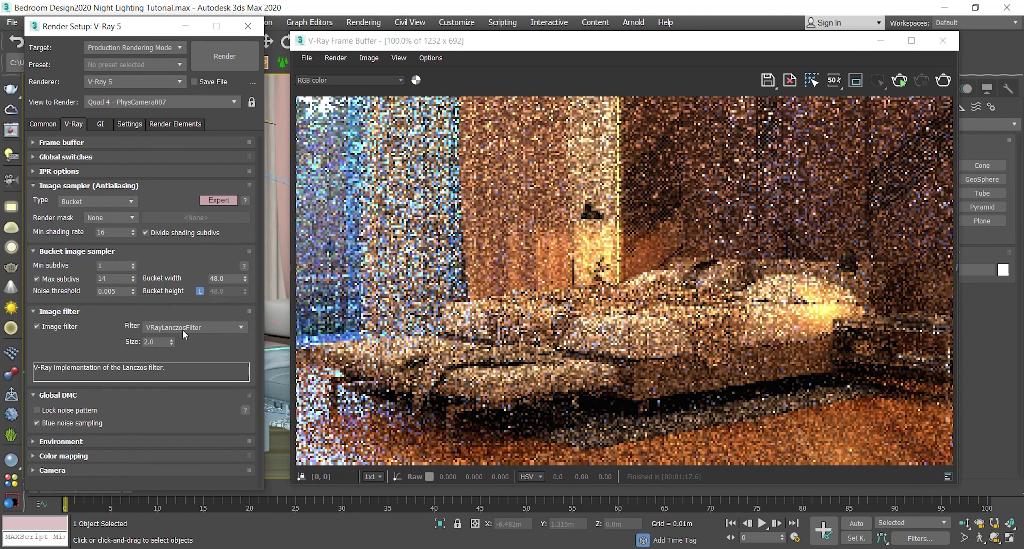
{"action": "left_click", "coordinate": [208, 330]}
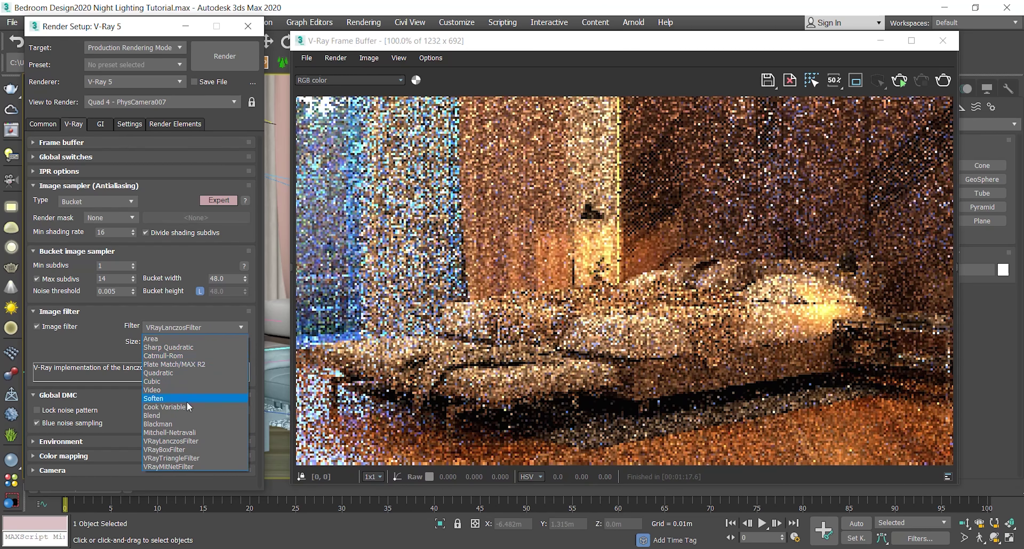
{"action": "left_click", "coordinate": [191, 357]}
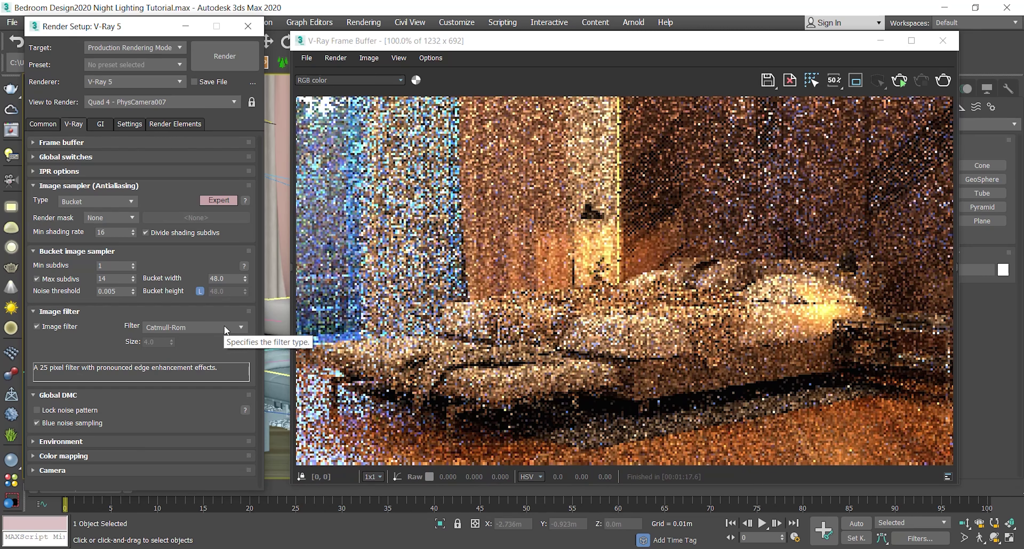
Choose VRayLanczosFilter as the image filter, set its size to 0.7 and collapse the image filter settings
{"action": "left_click", "coordinate": [211, 327]}
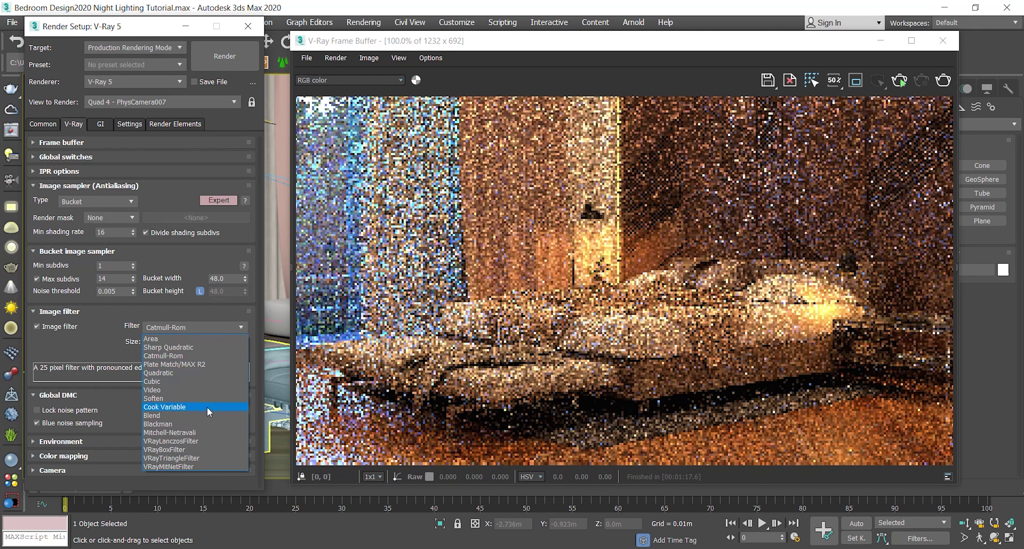
{"action": "left_click", "coordinate": [215, 442]}
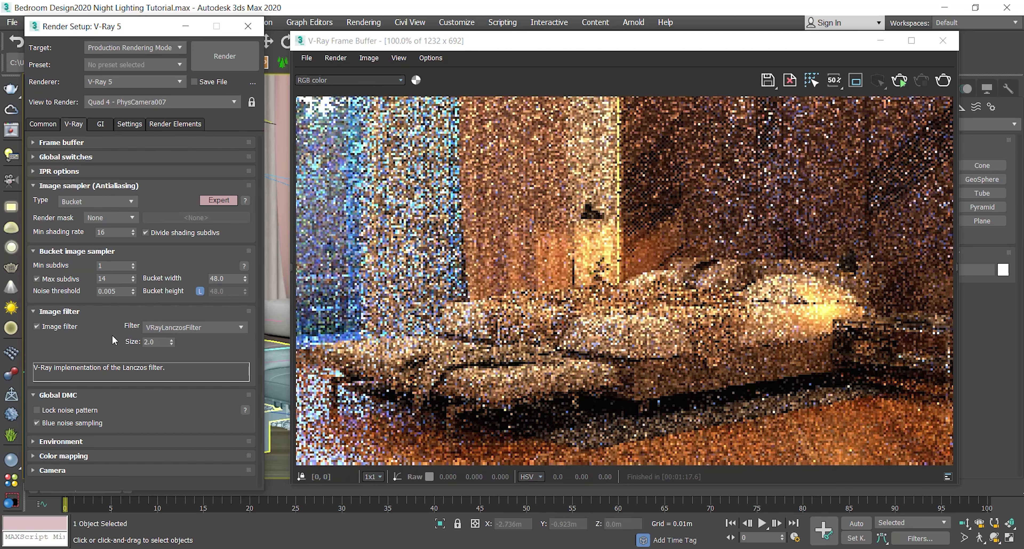
{"action": "left_click", "coordinate": [133, 342]}
{"action": "type", "text": "0.7"}
{"action": "key", "text": "Return"}
{"action": "left_click", "coordinate": [33, 312]}
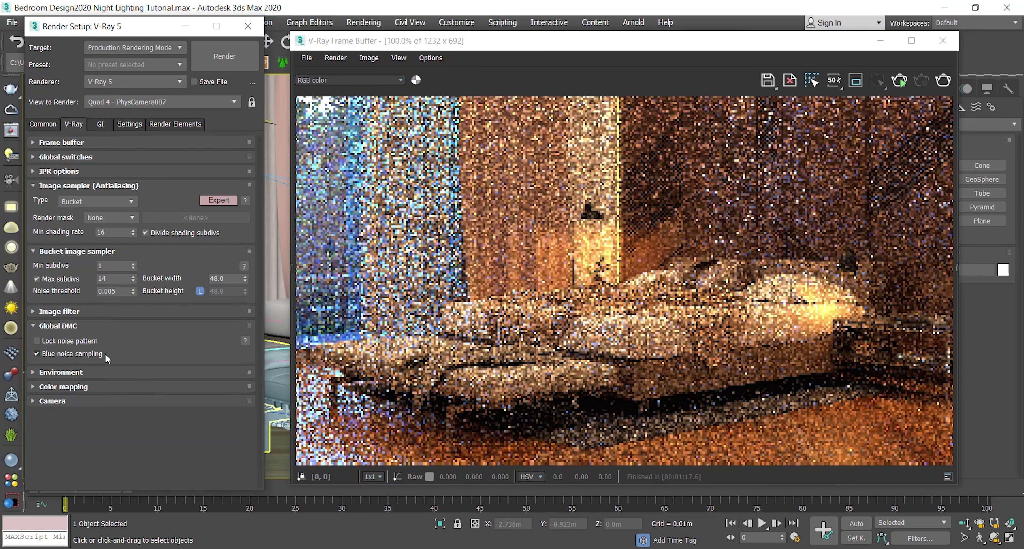
Expand the color mapping settings and set the Reinhard burn value to 0.5
{"action": "left_click", "coordinate": [32, 386]}
{"action": "left_click_drag", "start_coordinate": [144, 34], "coordinate": [145, 22]}
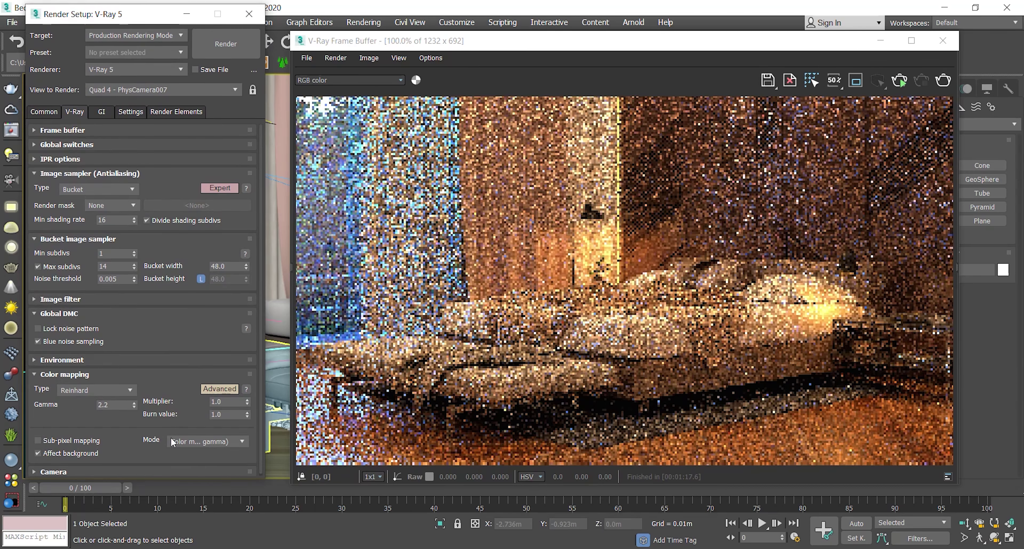
{"action": "scroll", "coordinate": [71, 397], "scroll_direction": "down", "scroll_amount": 1}
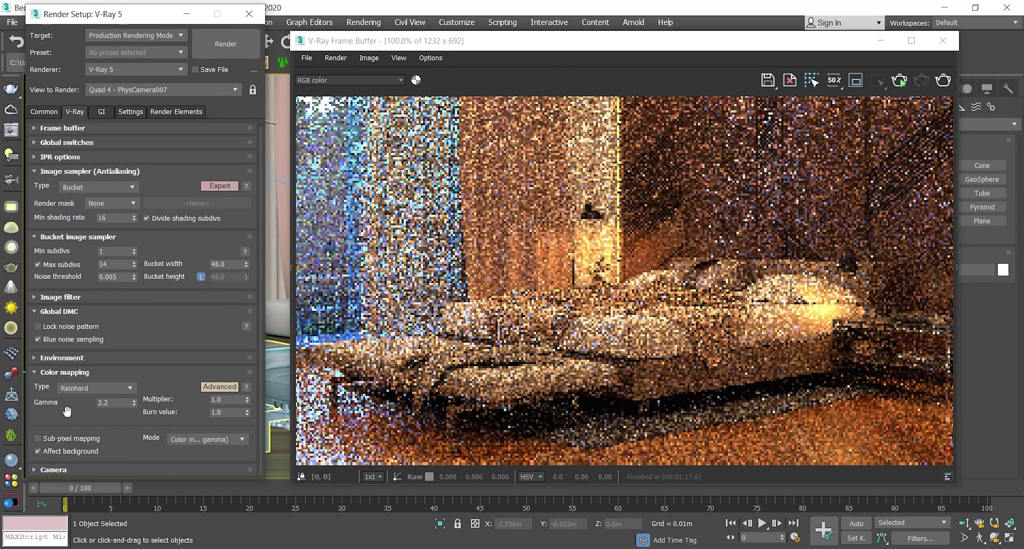
{"action": "left_click", "coordinate": [188, 415]}
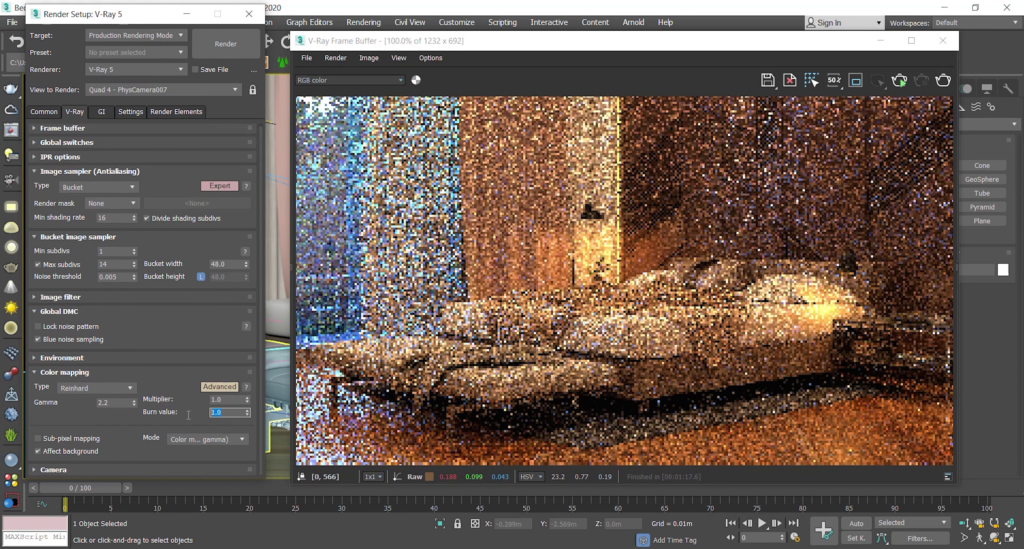
{"action": "type", "text": "0.5"}
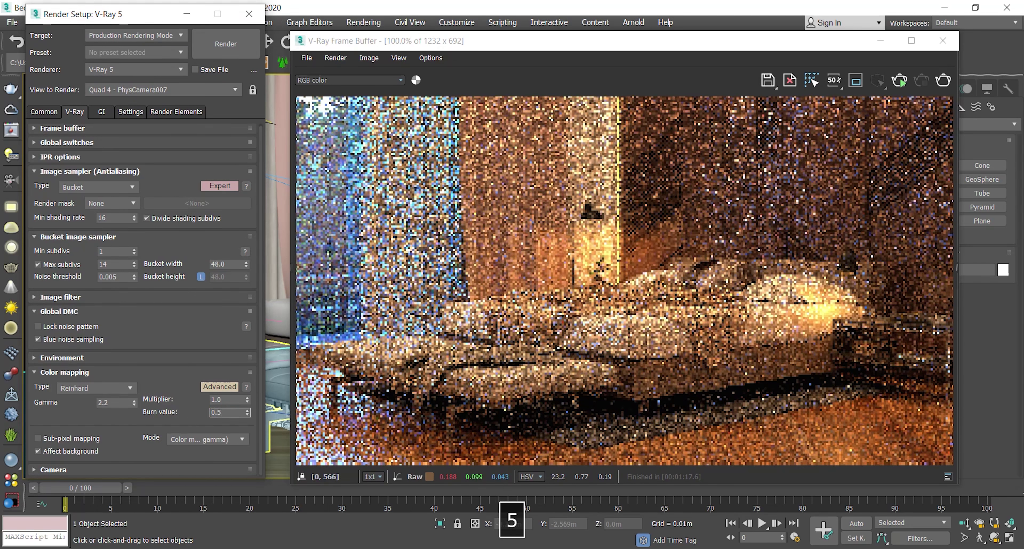
{"action": "type", "text": "5"}
{"action": "key", "text": "BackSpace"}
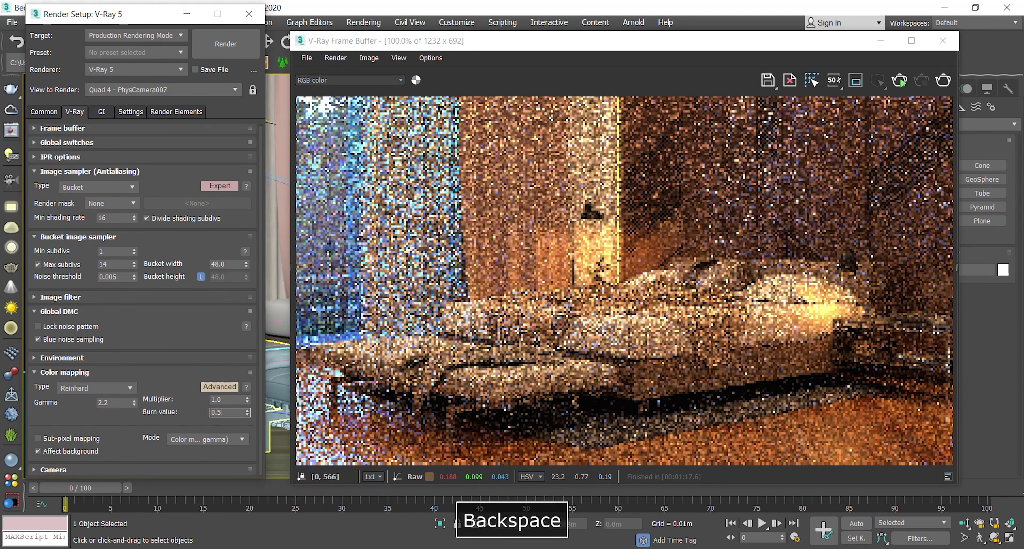
{"action": "key", "text": "Return"}
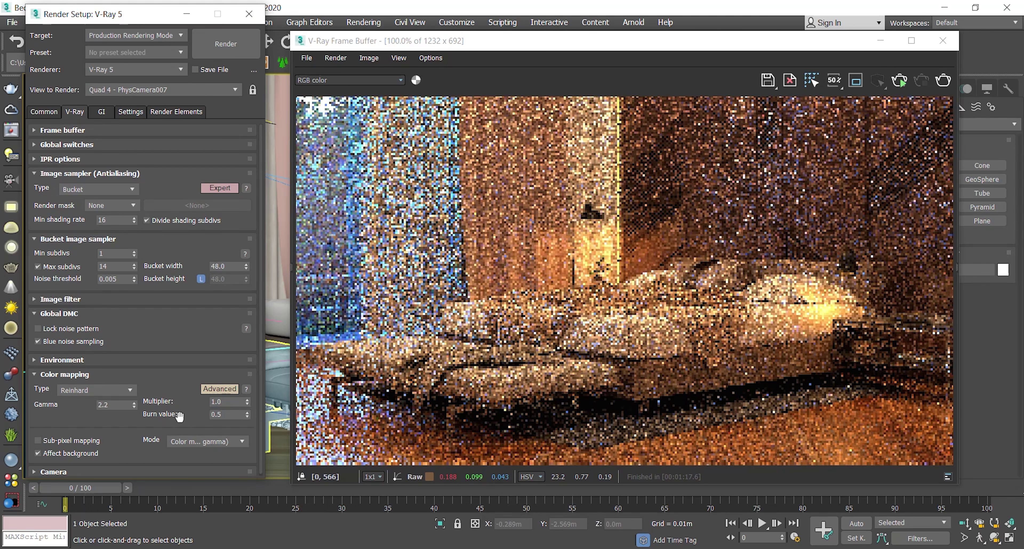
Set the Reinhard color mapping multiplier to 0.95
{"action": "left_click", "coordinate": [226, 402]}
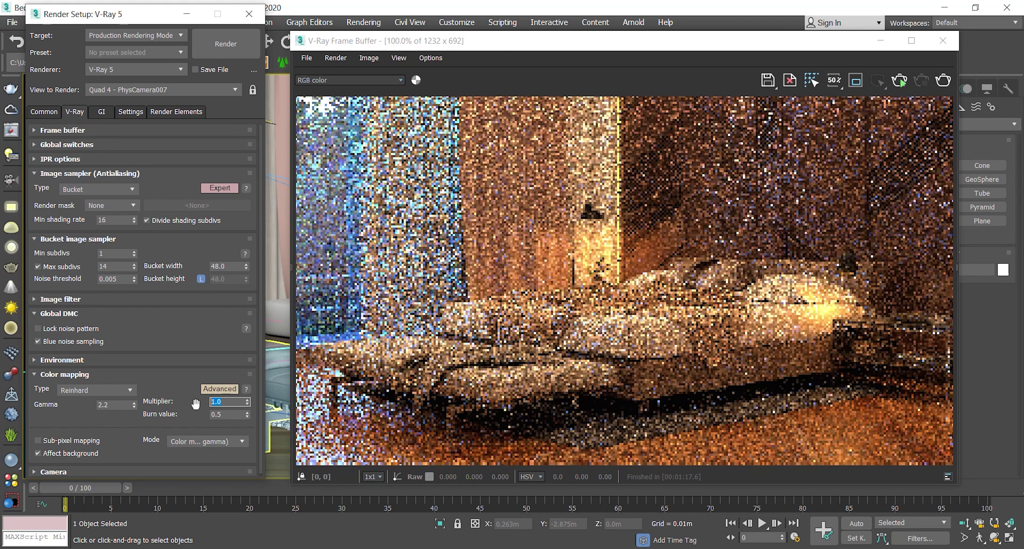
{"action": "type", "text": "0.9"}
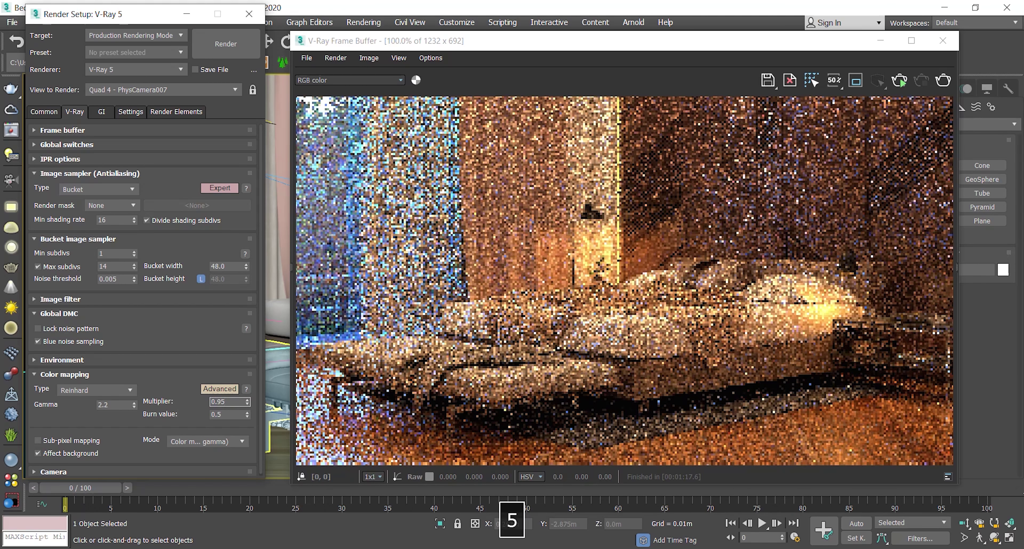
{"action": "type", "text": "5"}
{"action": "key", "text": "Return"}
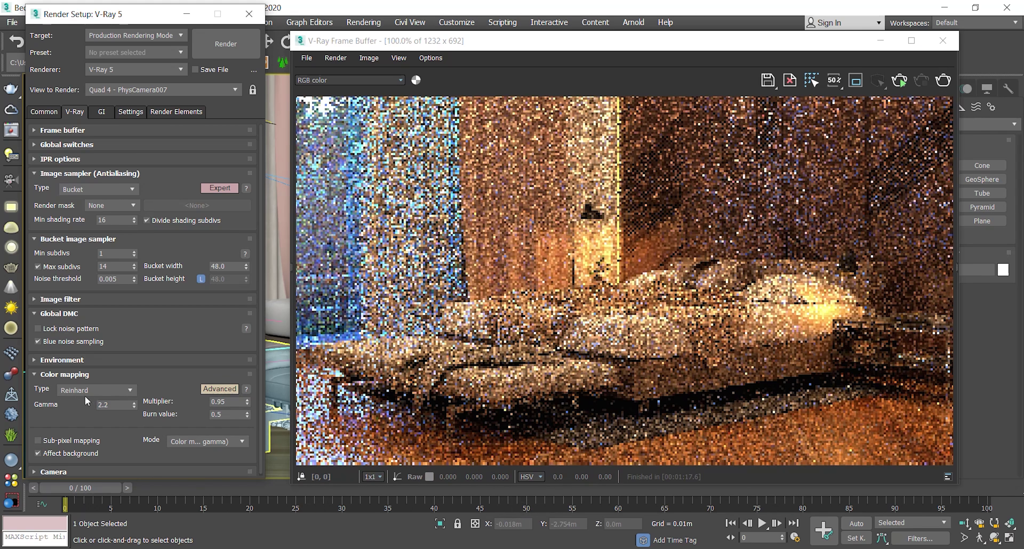
Enable sub-pixel mapping and set the color mapping mode to Color mapping only (no gamma)
{"action": "left_click_drag", "start_coordinate": [75, 411], "coordinate": [85, 392]}
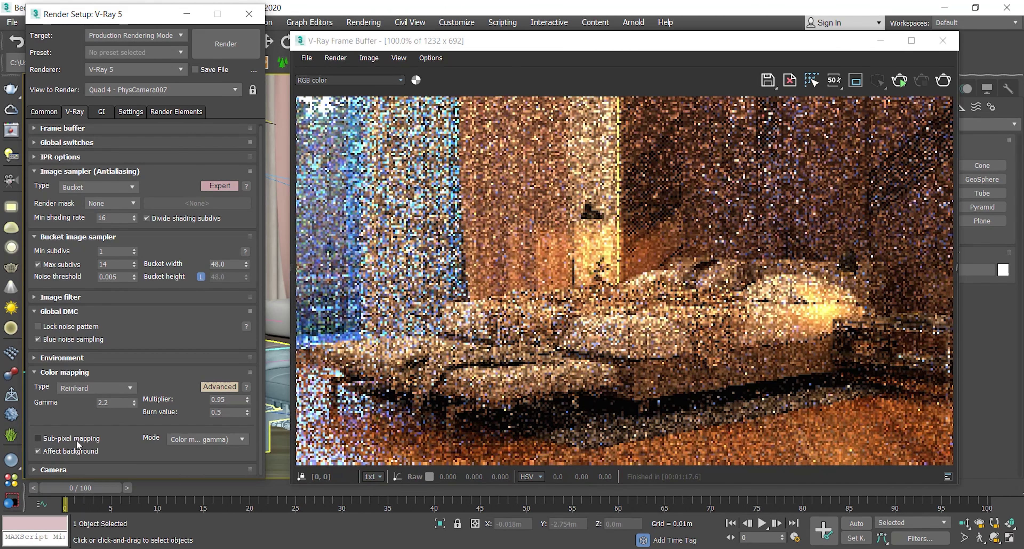
{"action": "left_click", "coordinate": [34, 436]}
{"action": "left_click_drag", "start_coordinate": [79, 417], "coordinate": [81, 435]}
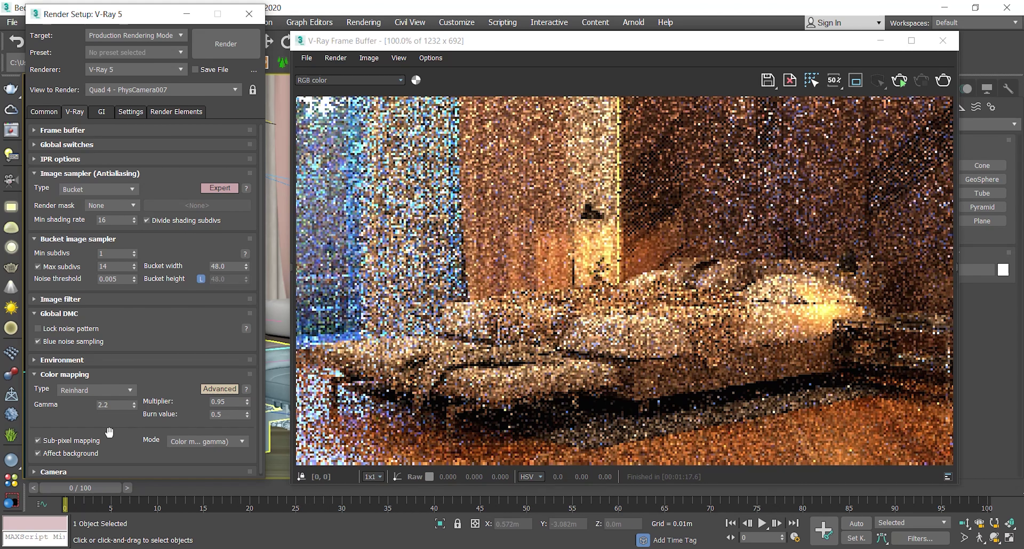
{"action": "scroll", "coordinate": [111, 425], "scroll_direction": "down", "scroll_amount": 1}
{"action": "left_click", "coordinate": [211, 443]}
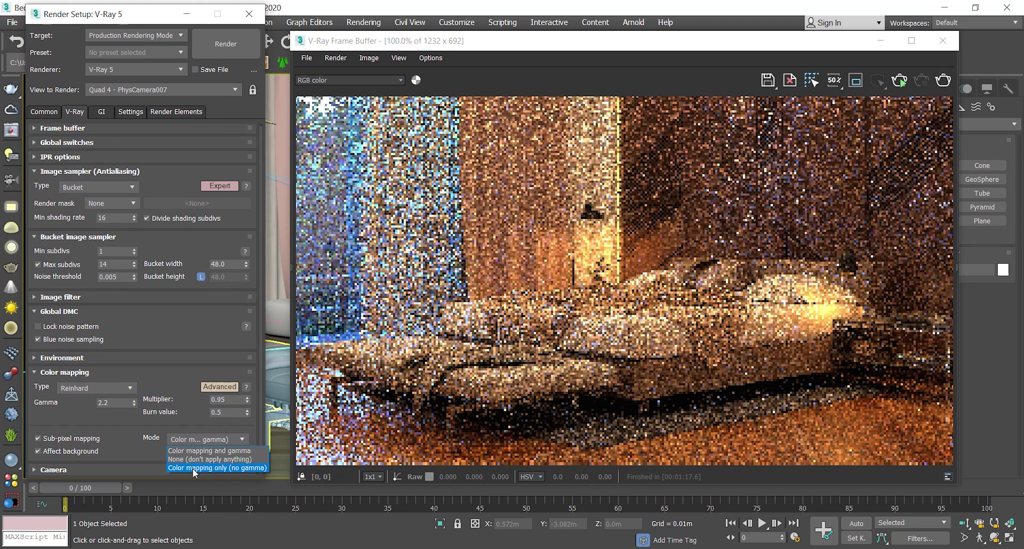
{"action": "left_click", "coordinate": [179, 469]}
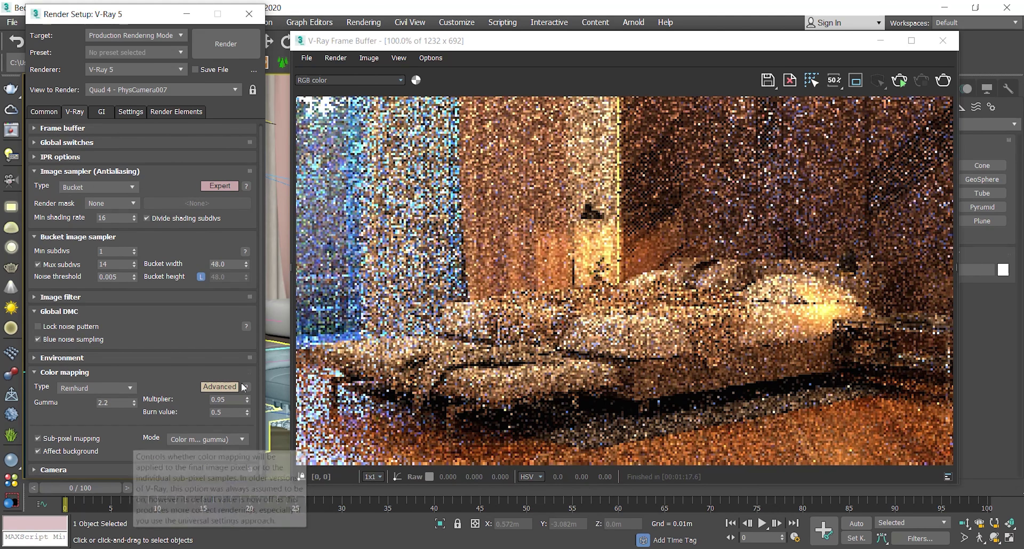
Collapse the image sampler, bucket image sampler, Global DMC and color mapping sections of the render setup
{"action": "mouse_move", "coordinate": [959, 218]}
{"action": "left_mouse_down"}
{"action": "mouse_move", "coordinate": [972, 218]}
{"action": "mouse_move", "coordinate": [963, 218]}
{"action": "left_mouse_up"}
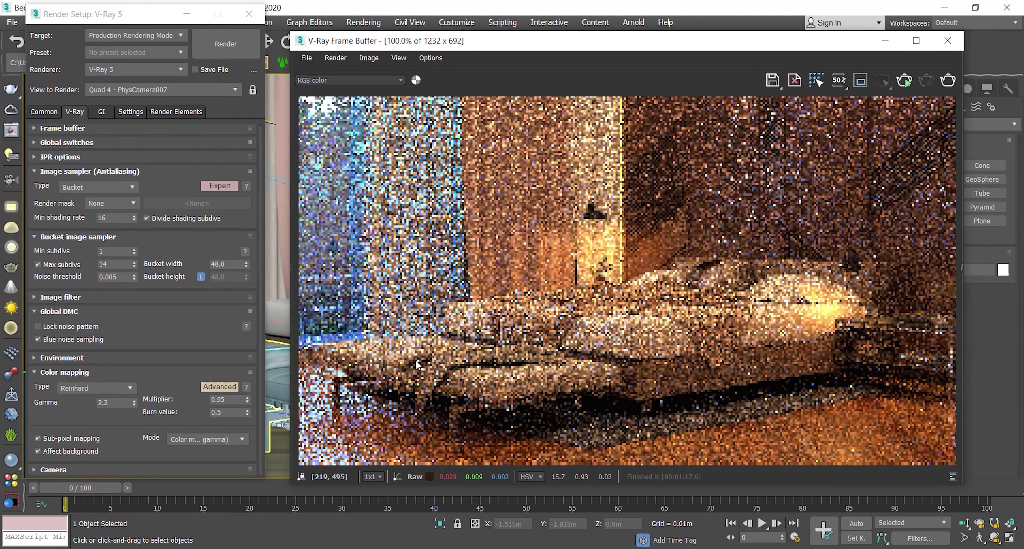
{"action": "left_click", "coordinate": [95, 179]}
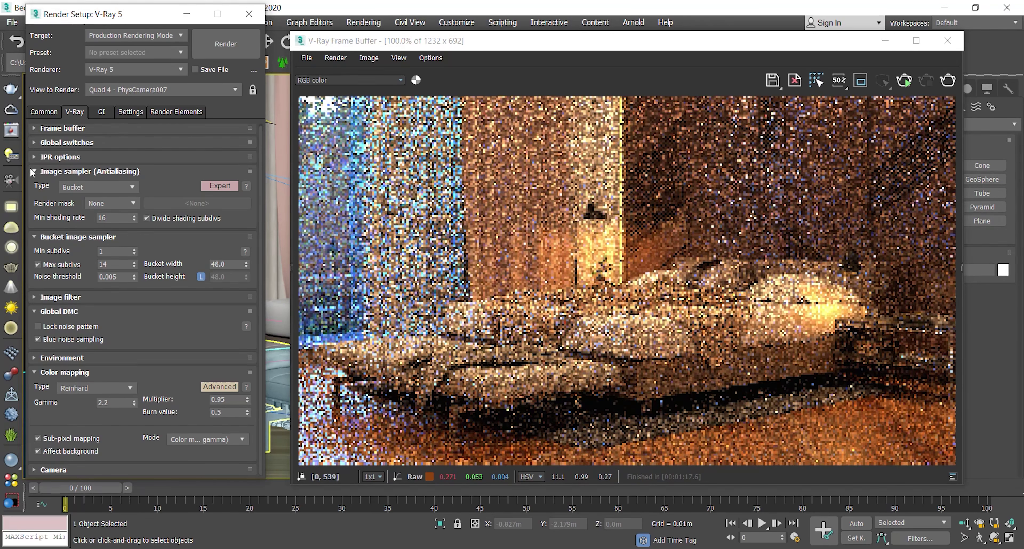
{"action": "left_click", "coordinate": [34, 171]}
{"action": "left_click", "coordinate": [34, 188]}
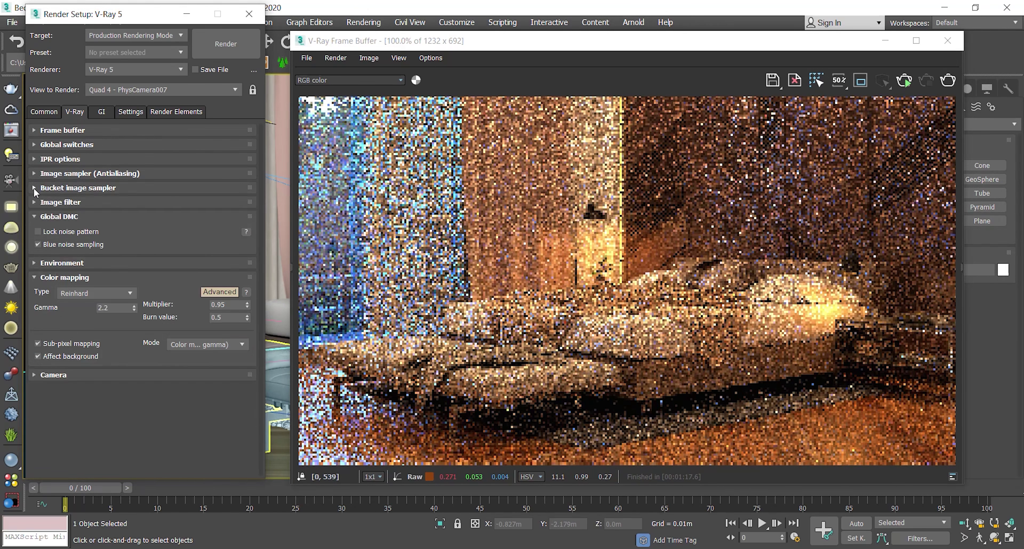
{"action": "left_click", "coordinate": [33, 216]}
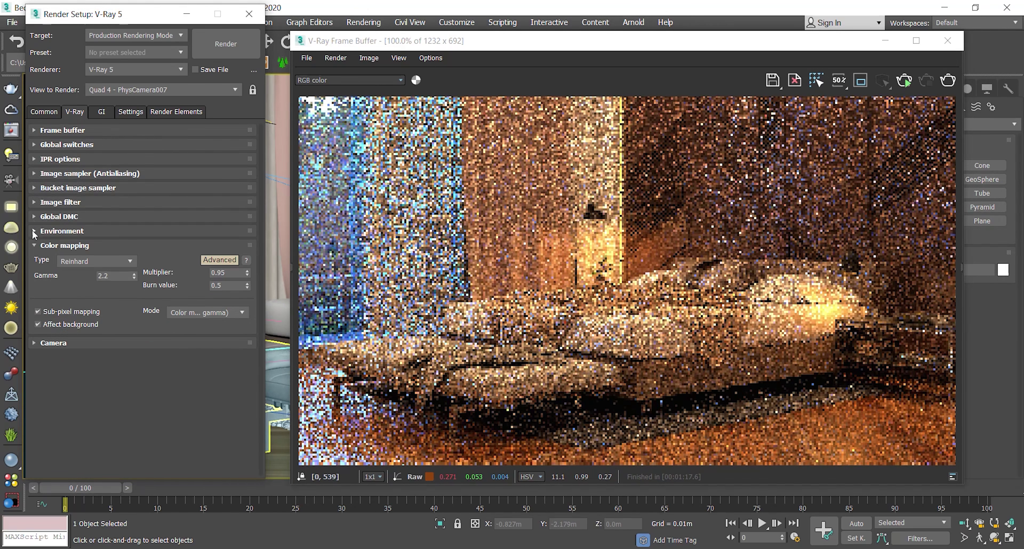
{"action": "left_click", "coordinate": [34, 245]}
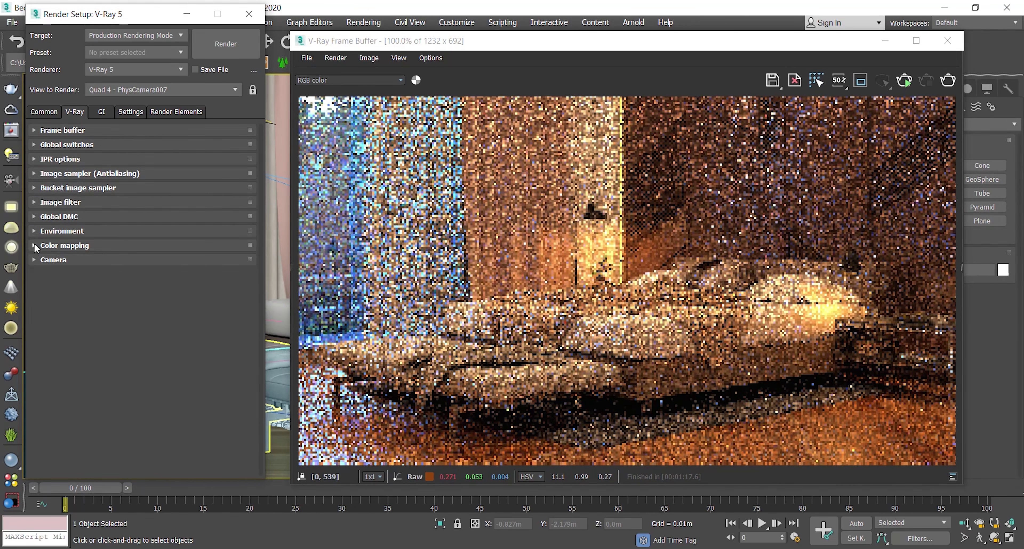
Expand the V-Ray camera settings and enable auto white balance
{"action": "left_click", "coordinate": [35, 259]}
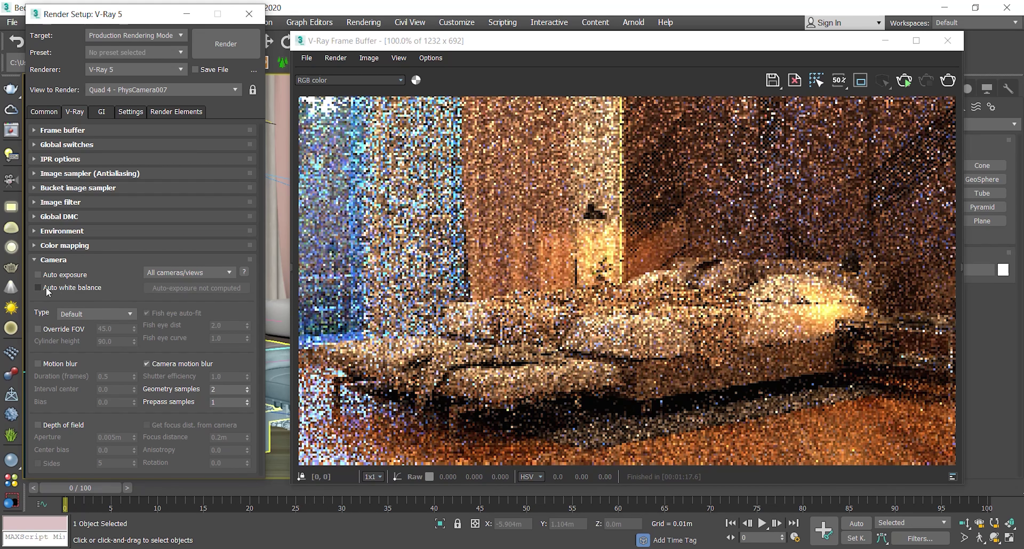
{"action": "left_click", "coordinate": [38, 287]}
{"action": "mouse_move", "coordinate": [53, 289]}
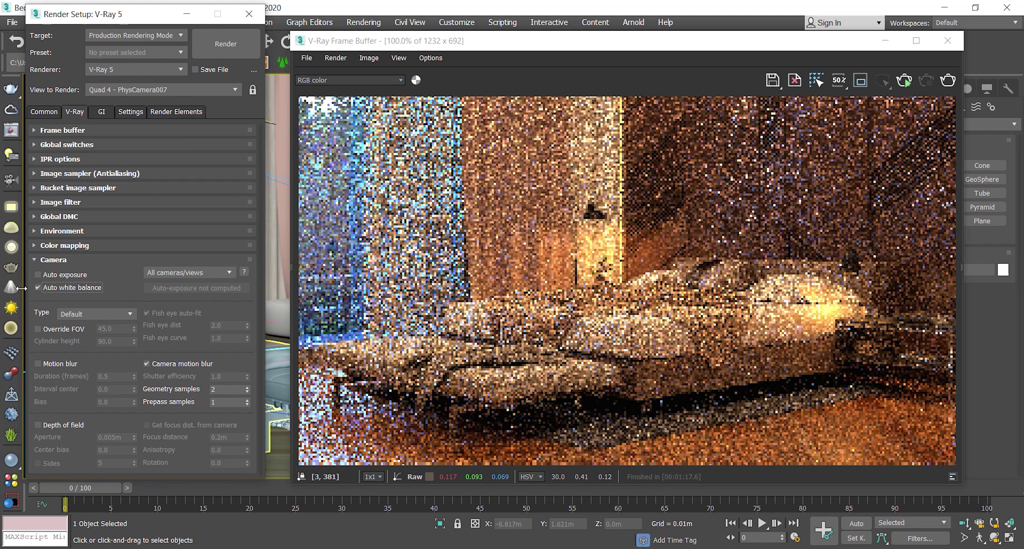
Run a test render of the bedroom view, stop it, and close the frame buffer and V-Ray messages windows
{"action": "key", "text": "shift+q"}
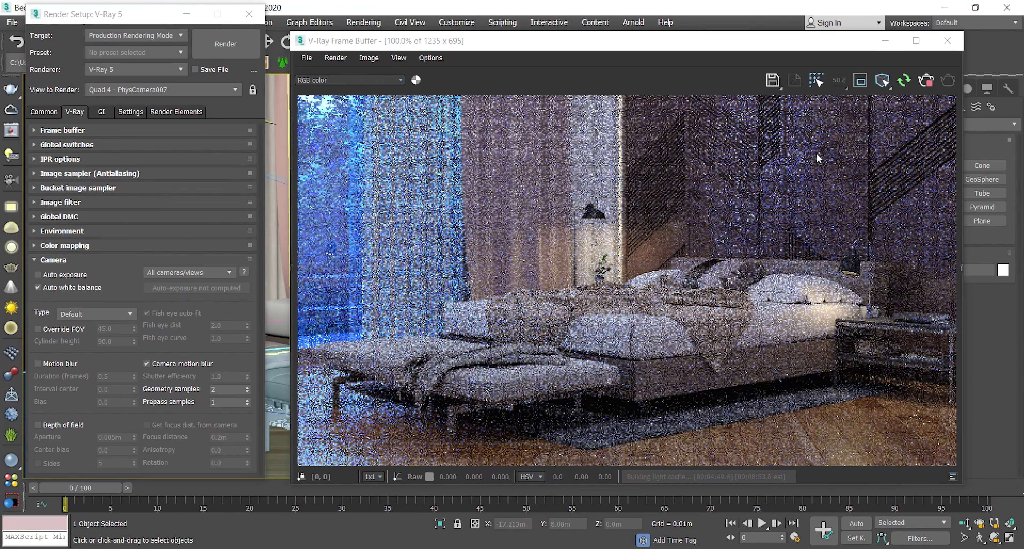
{"action": "left_click", "coordinate": [925, 82]}
{"action": "key", "text": "F8"}
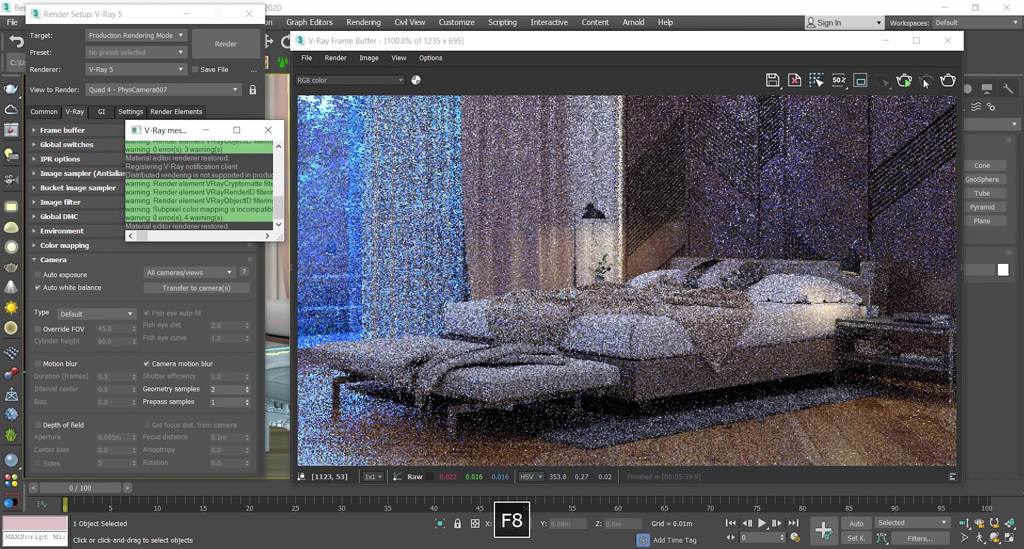
{"action": "left_click", "coordinate": [955, 47]}
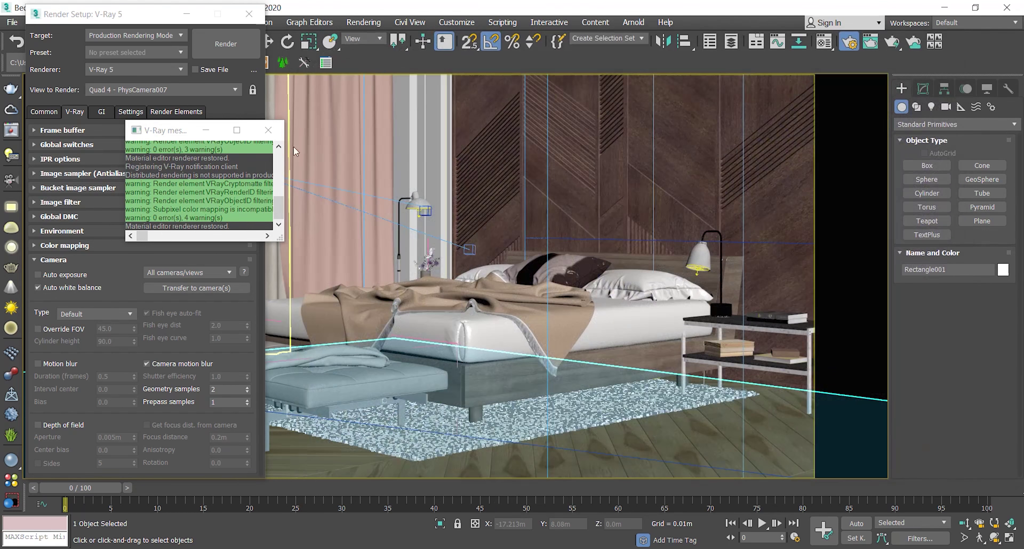
{"action": "left_click", "coordinate": [268, 130]}
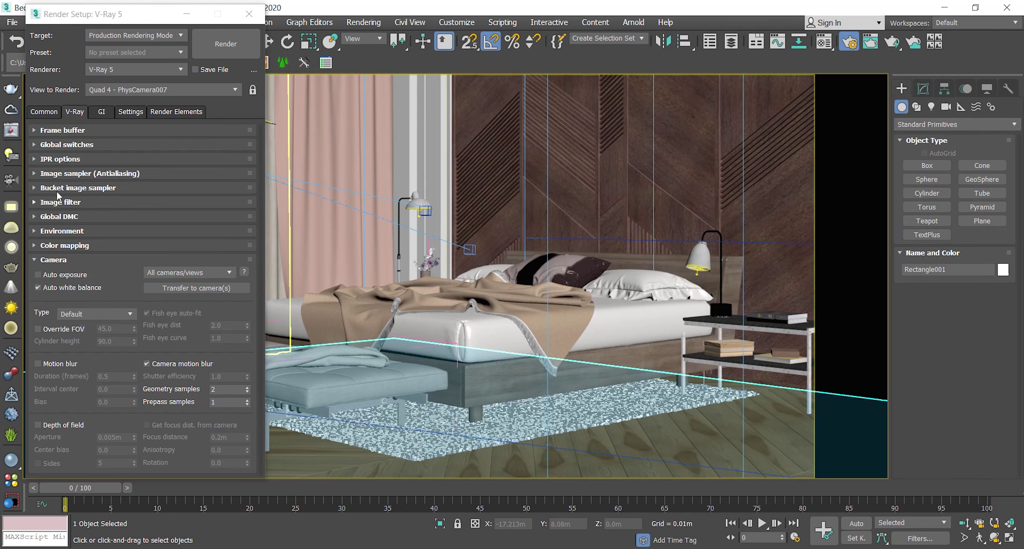
Review the Global switches settings, leaving the Global switches and Camera sections collapsed
{"action": "left_click", "coordinate": [37, 145]}
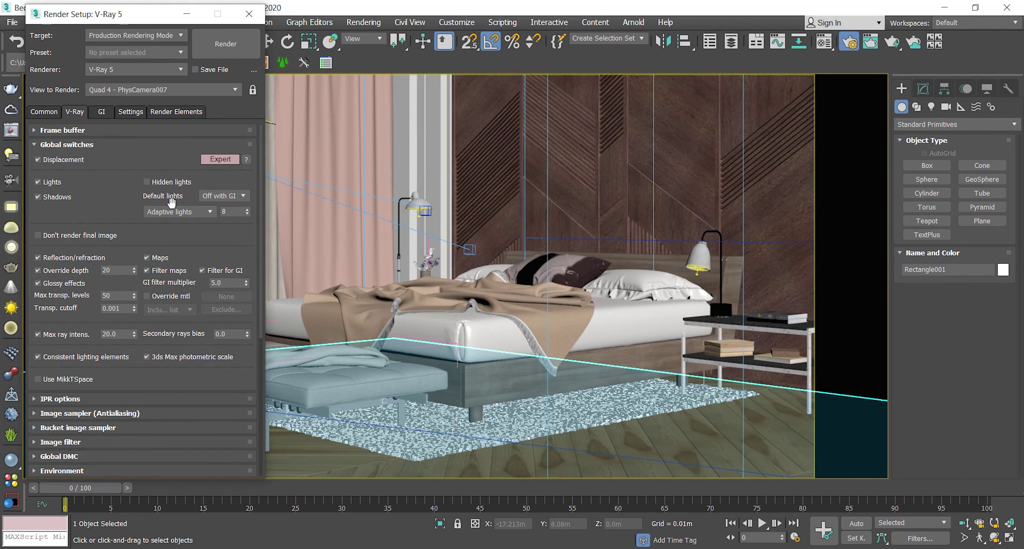
{"action": "scroll", "coordinate": [171, 203], "scroll_direction": "down", "scroll_amount": 5}
{"action": "scroll", "coordinate": [116, 196], "scroll_direction": "up", "scroll_amount": 4}
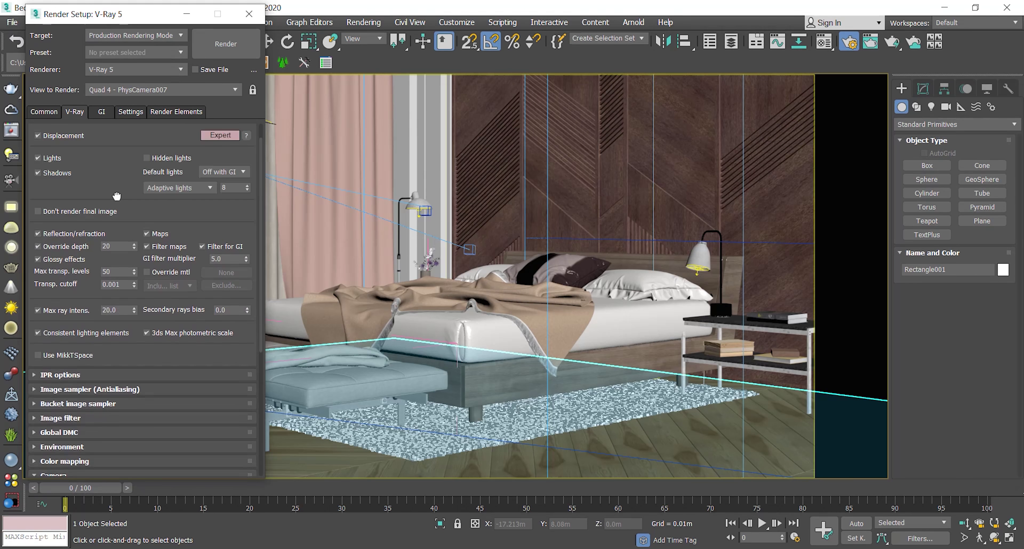
{"action": "scroll", "coordinate": [117, 196], "scroll_direction": "up", "scroll_amount": 1}
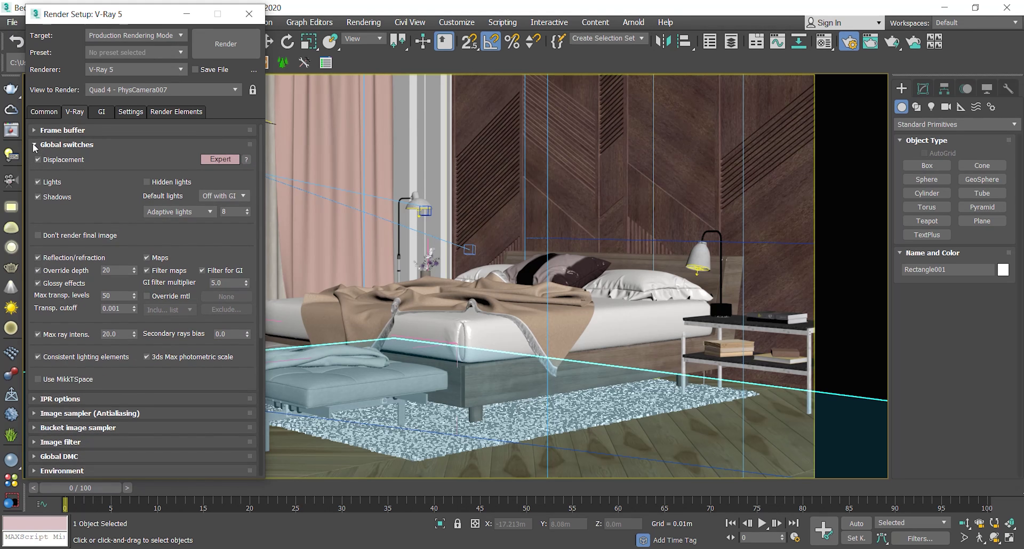
{"action": "left_click", "coordinate": [34, 145]}
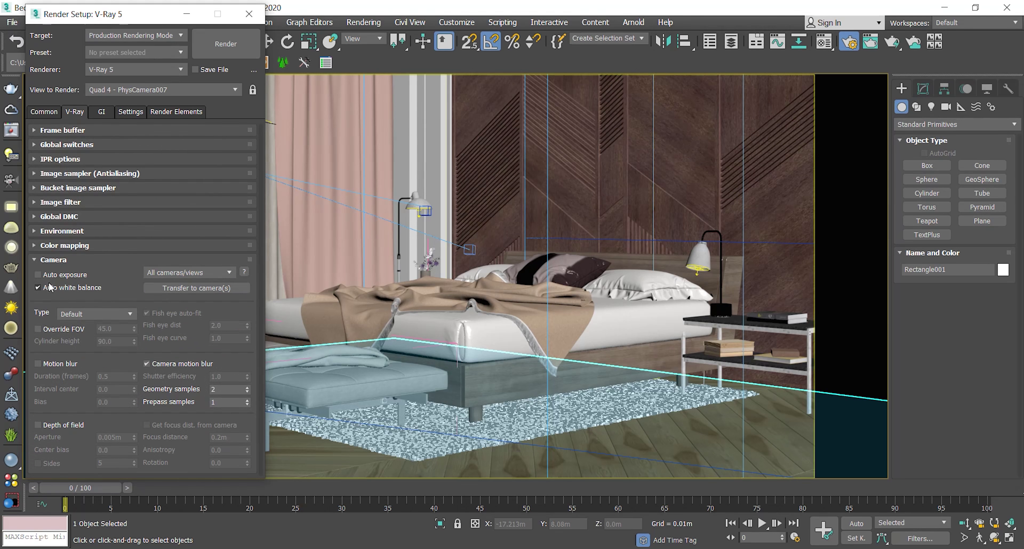
{"action": "left_click", "coordinate": [35, 260]}
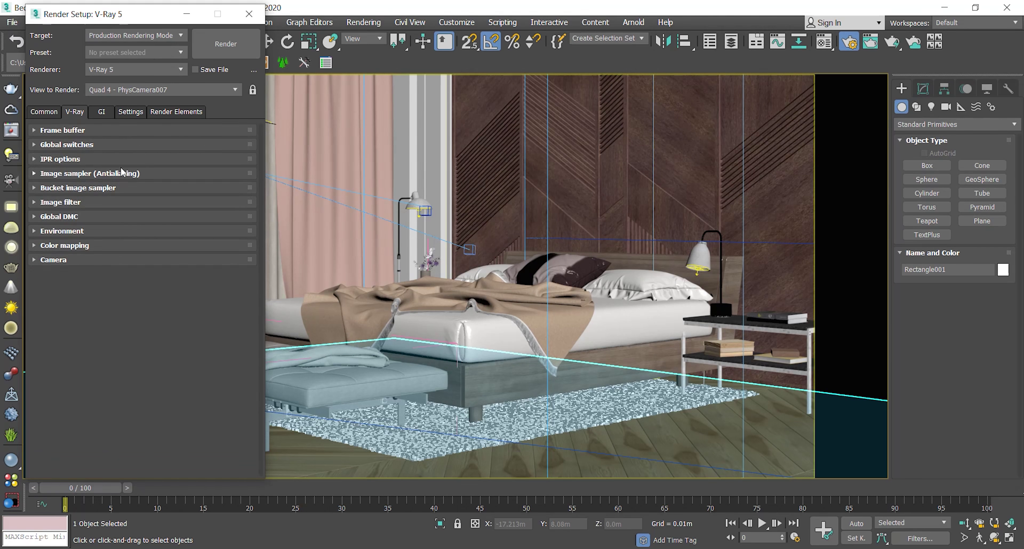
Show the global illumination settings and open the V-Ray frame buffer beside the render setup
{"action": "left_click", "coordinate": [106, 113]}
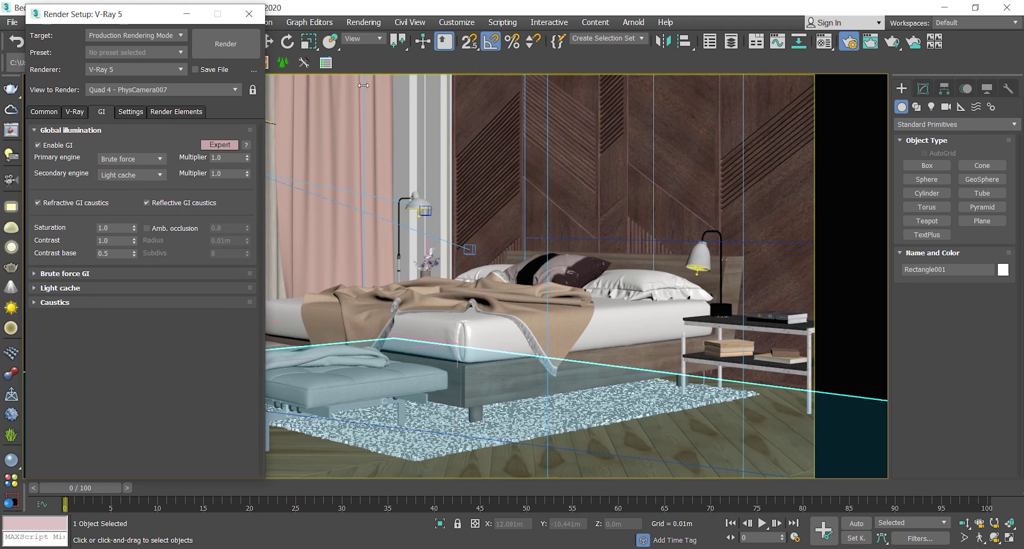
{"action": "right_click", "coordinate": [594, 324]}
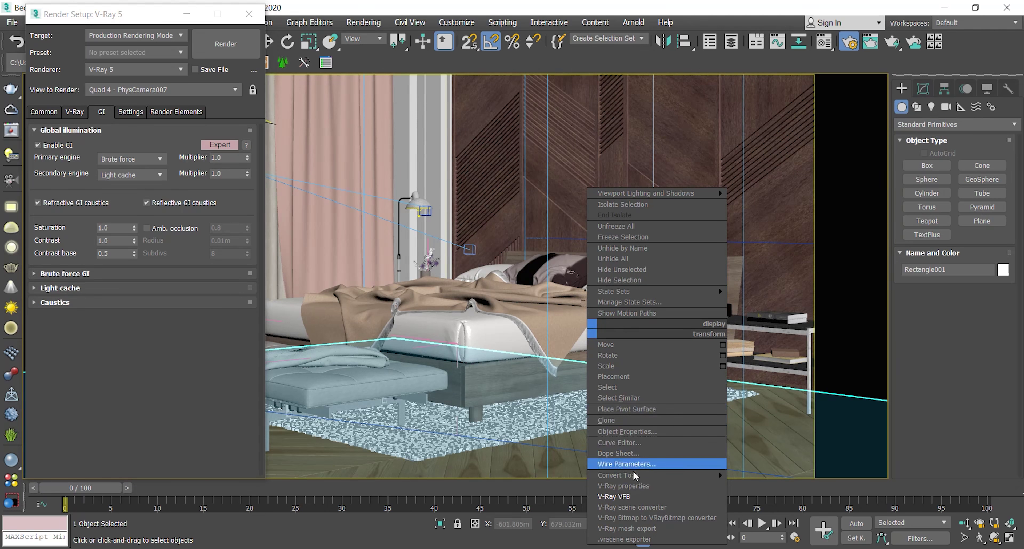
{"action": "left_click", "coordinate": [614, 497]}
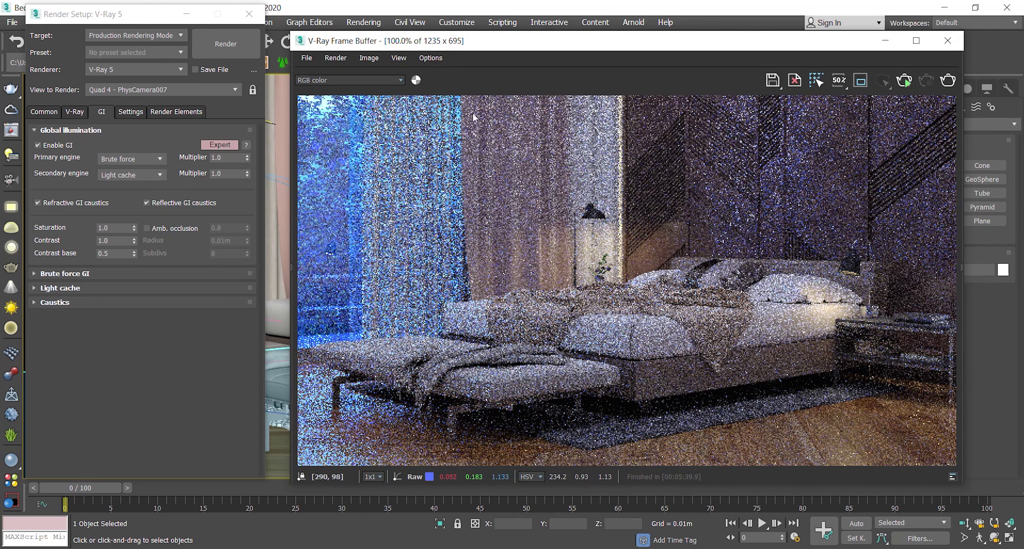
{"action": "left_click_drag", "start_coordinate": [520, 50], "coordinate": [496, 23]}
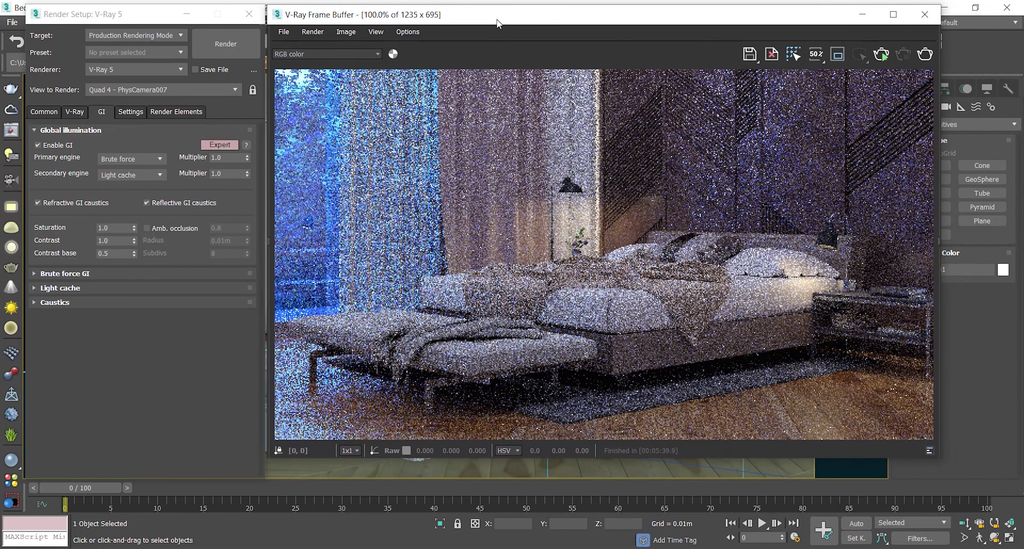
{"action": "left_click", "coordinate": [193, 363]}
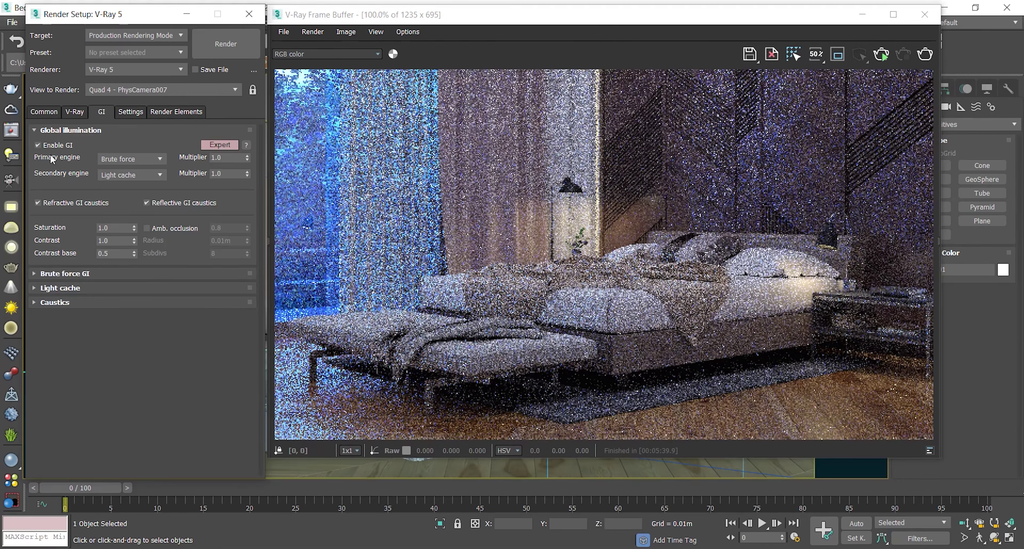
Keep Brute force as the primary GI engine and choose Light cache as the secondary engine
{"action": "left_click", "coordinate": [139, 160]}
{"action": "left_click", "coordinate": [95, 179]}
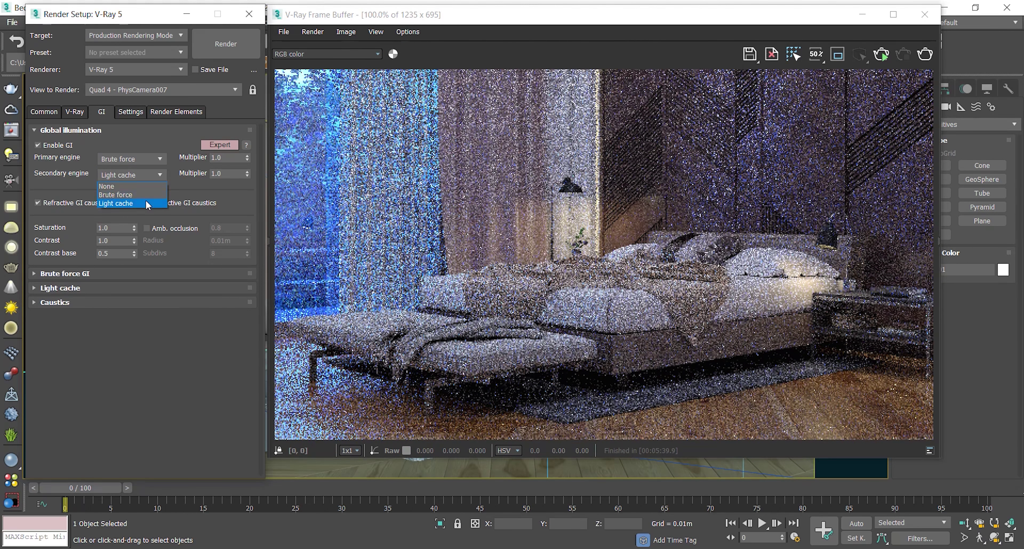
{"action": "left_click", "coordinate": [147, 204]}
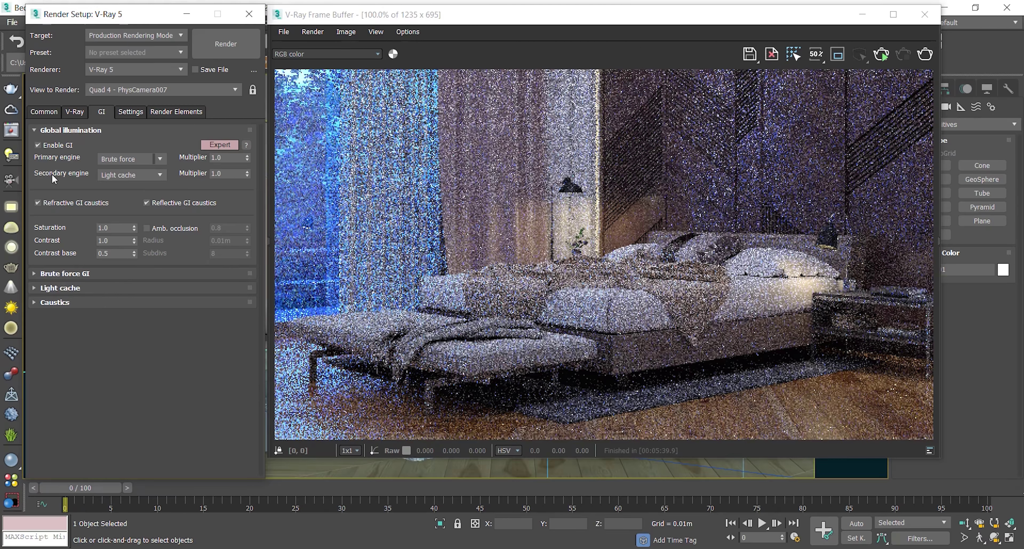
Enable ambient occlusion in the global illumination settings and set its radius to 0.02 m
{"action": "left_click", "coordinate": [146, 228]}
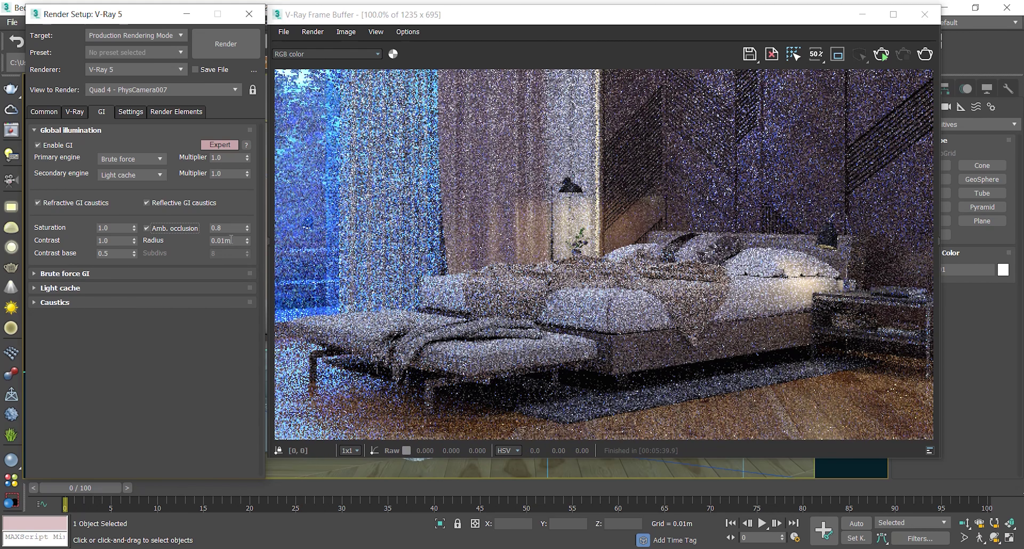
{"action": "double_click", "coordinate": [244, 241]}
{"action": "left_click", "coordinate": [233, 240]}
{"action": "type", "text": "0.02"}
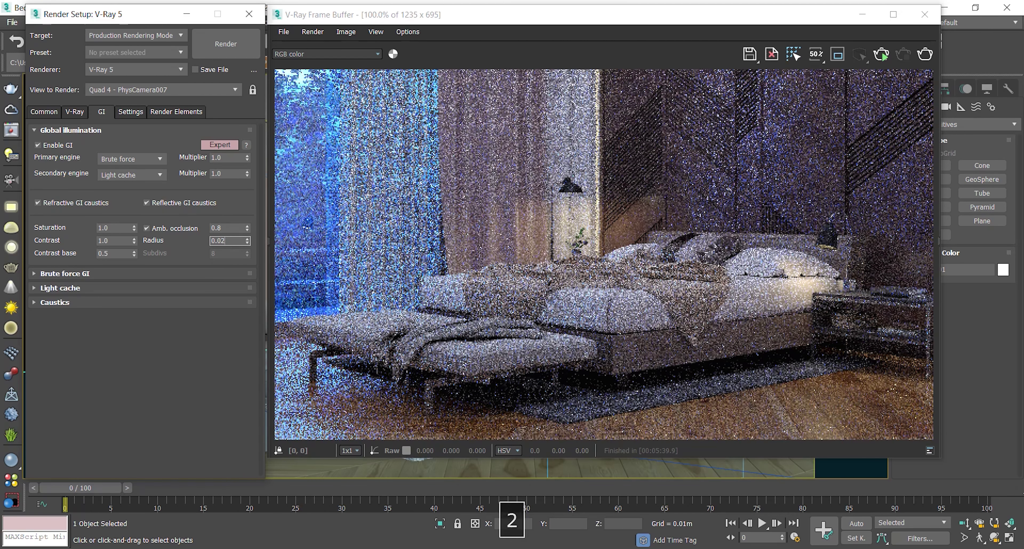
{"action": "key", "text": "Return"}
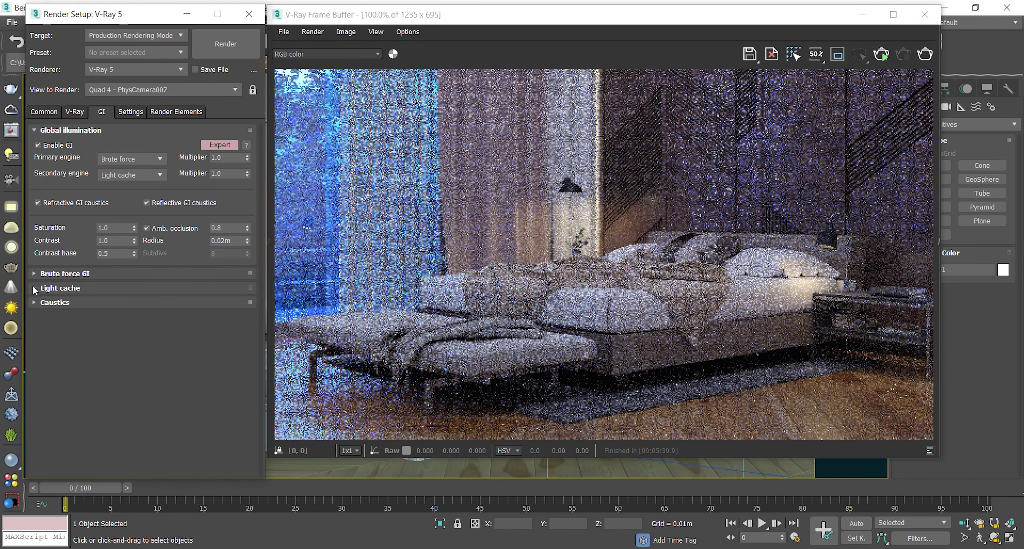
Edit the light cache sample size, then collapse the Light cache and Global illumination sections
{"action": "left_click", "coordinate": [45, 289]}
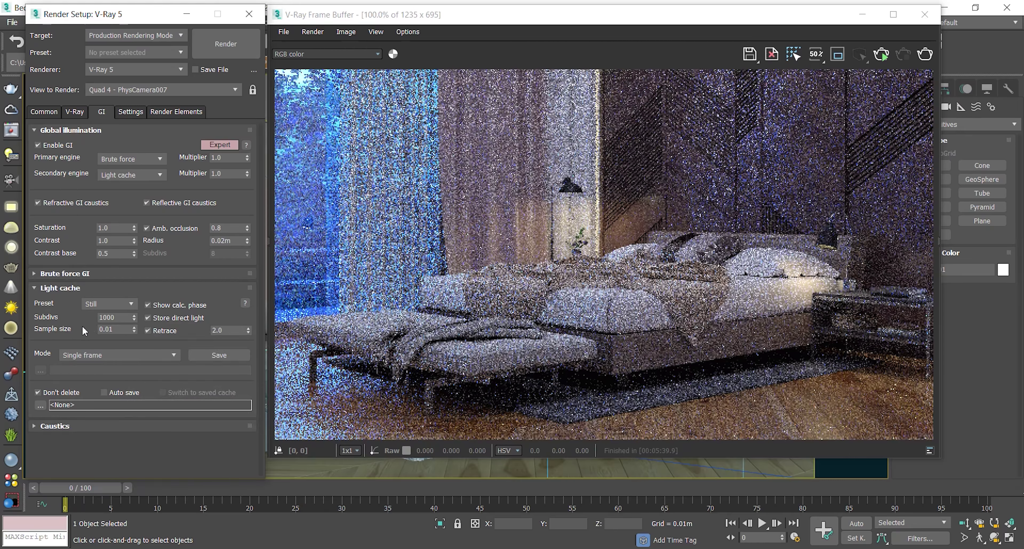
{"action": "double_click", "coordinate": [126, 329]}
{"action": "type", "text": "2"}
{"action": "left_click", "coordinate": [35, 288]}
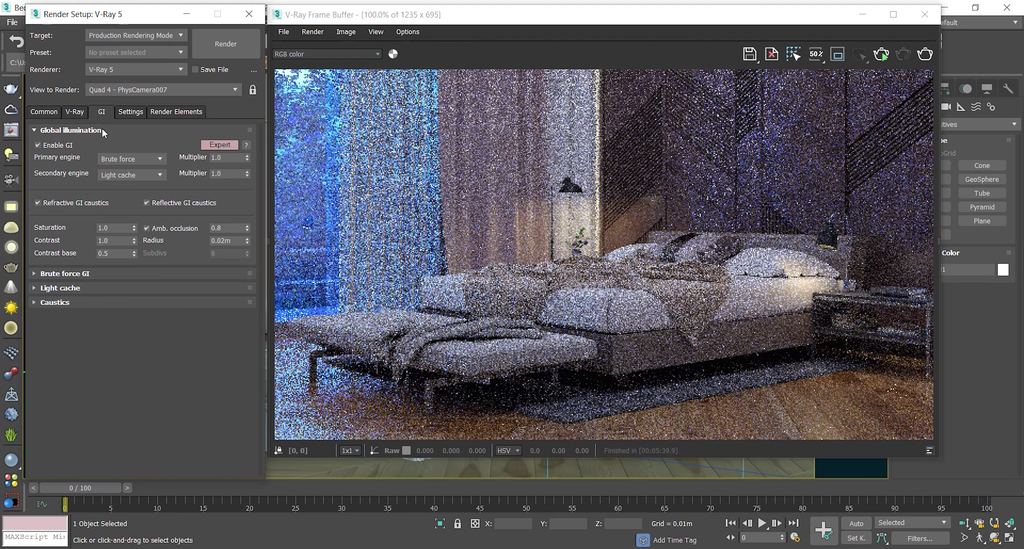
{"action": "left_click", "coordinate": [35, 131]}
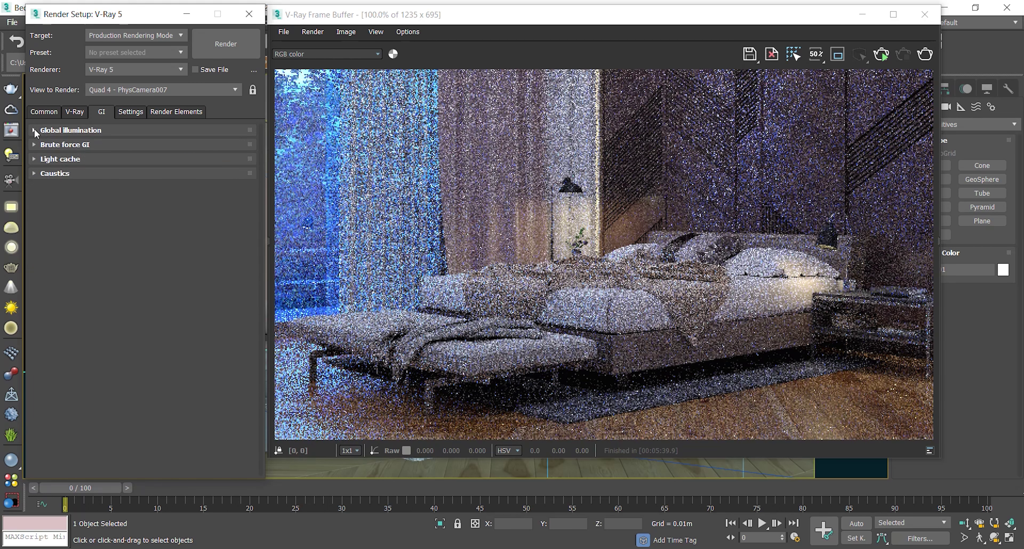
Set the bucket sequence to Spiral in the V-Ray System settings and collapse that section
{"action": "left_click", "coordinate": [135, 115]}
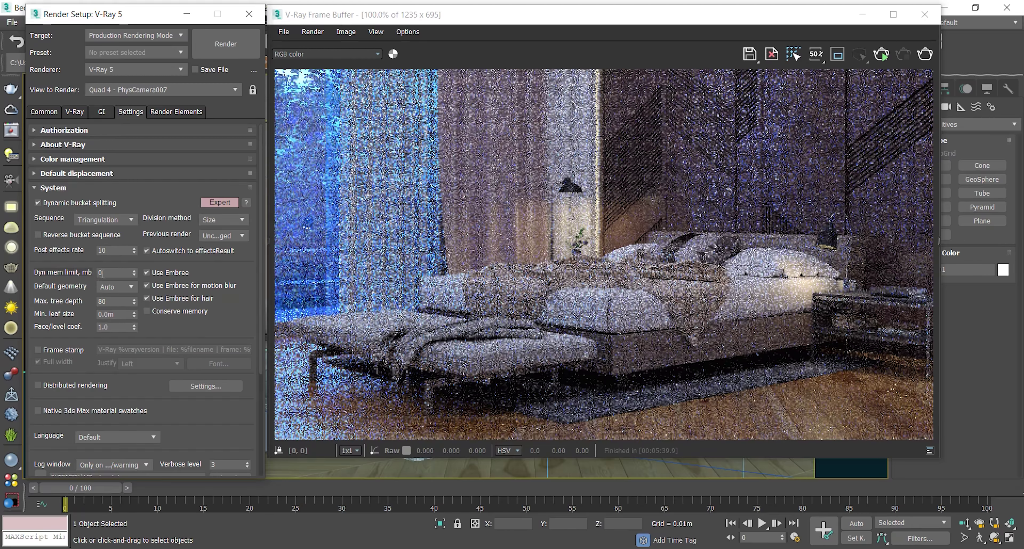
{"action": "double_click", "coordinate": [102, 273]}
{"action": "left_click", "coordinate": [124, 223]}
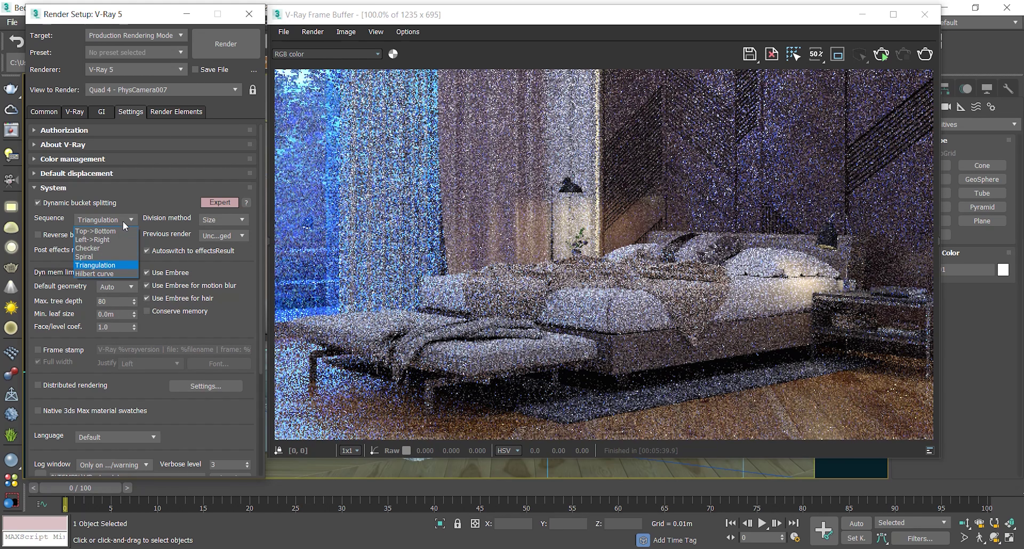
{"action": "left_click", "coordinate": [107, 257]}
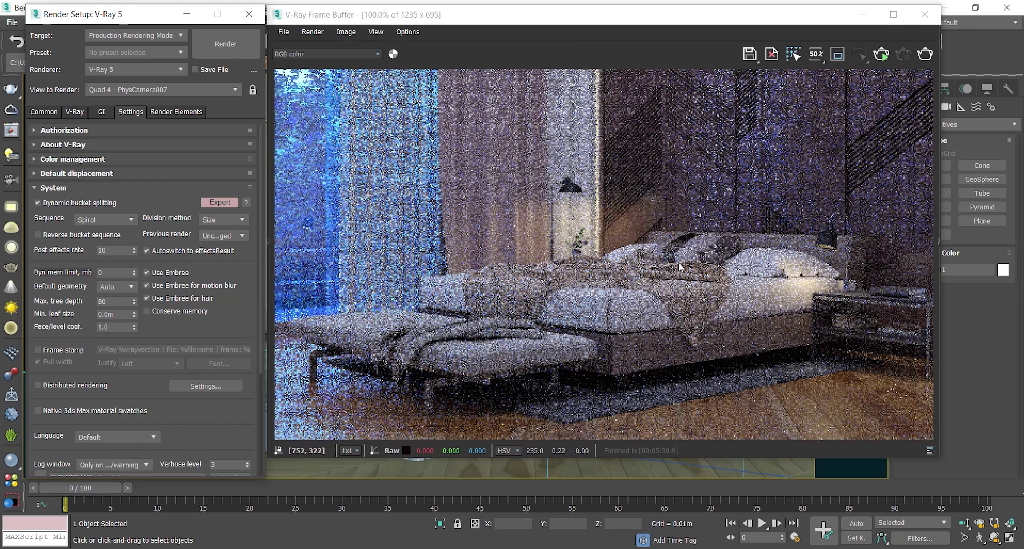
{"action": "left_click", "coordinate": [36, 188]}
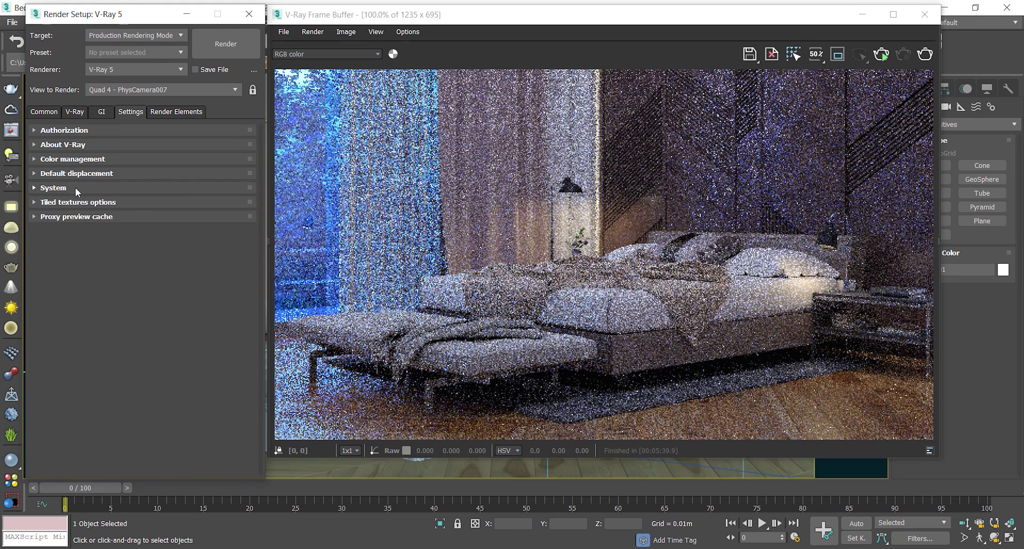
Delete all existing render elements, from VRayCryptomatte through VRayLightMix
{"action": "left_click", "coordinate": [183, 112]}
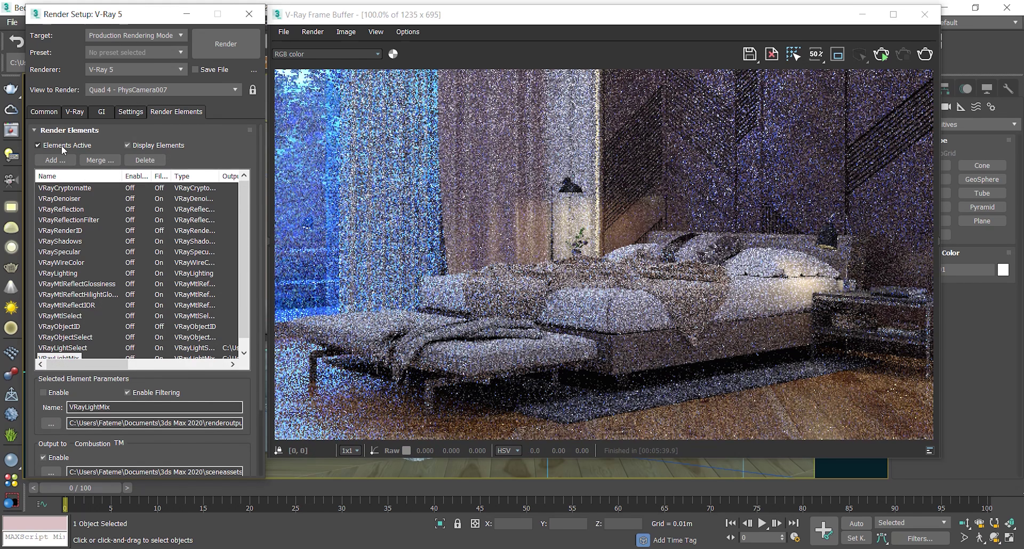
{"action": "left_click", "coordinate": [77, 189]}
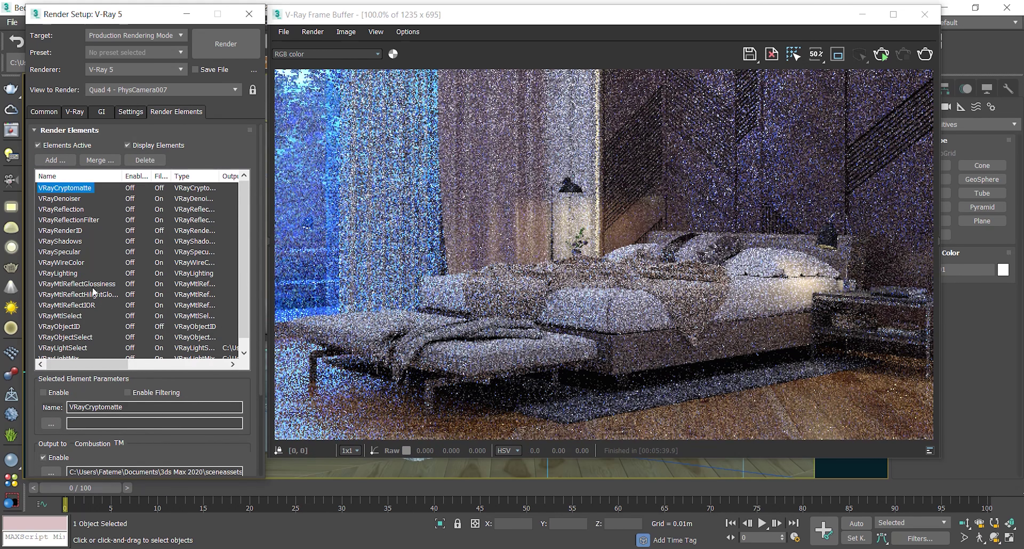
{"action": "scroll", "coordinate": [95, 286], "scroll_direction": "down", "scroll_amount": 1}
{"action": "scroll", "coordinate": [100, 339], "scroll_direction": "up", "scroll_amount": 1}
{"action": "scroll", "coordinate": [85, 355], "scroll_direction": "down", "scroll_amount": 1}
{"action": "left_click", "coordinate": [74, 348], "text": "shift"}
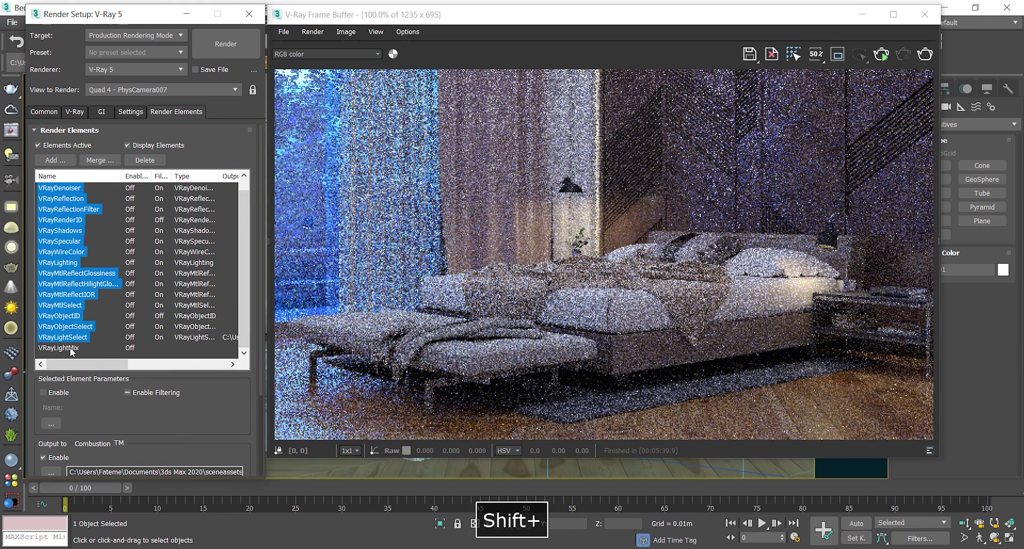
{"action": "left_click", "coordinate": [157, 160]}
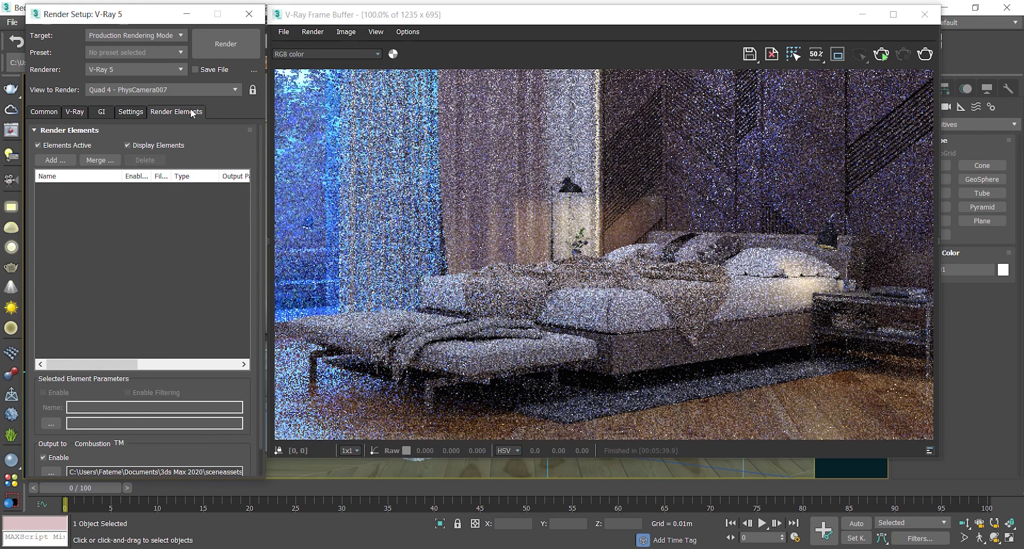
Start adding render elements and select VRayAlpha, VRayCryptomatte and VRayDenoiser in the element list
{"action": "left_click_drag", "start_coordinate": [161, 16], "coordinate": [162, 17]}
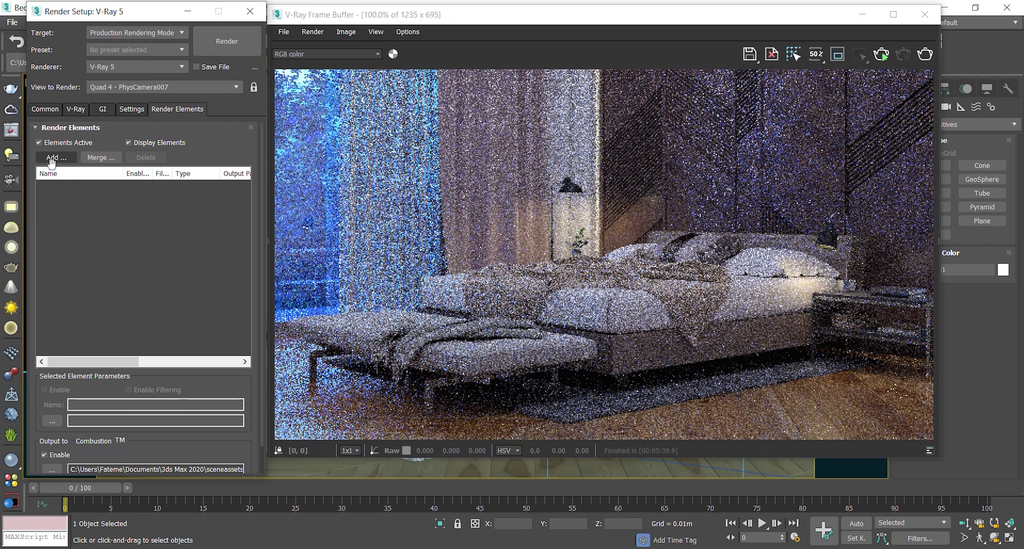
{"action": "left_click", "coordinate": [51, 159]}
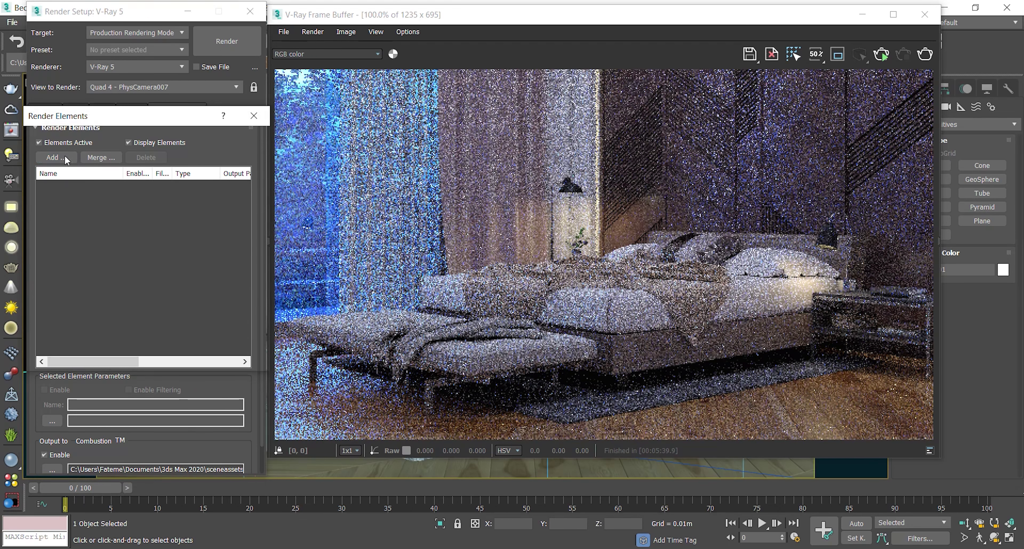
{"action": "left_click_drag", "start_coordinate": [64, 119], "coordinate": [495, 80]}
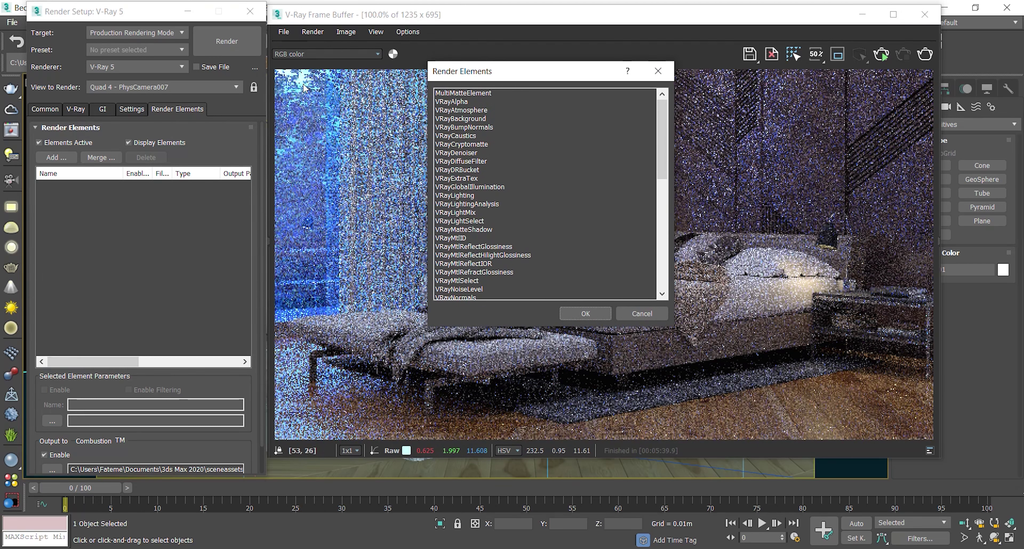
{"action": "left_click", "coordinate": [484, 102]}
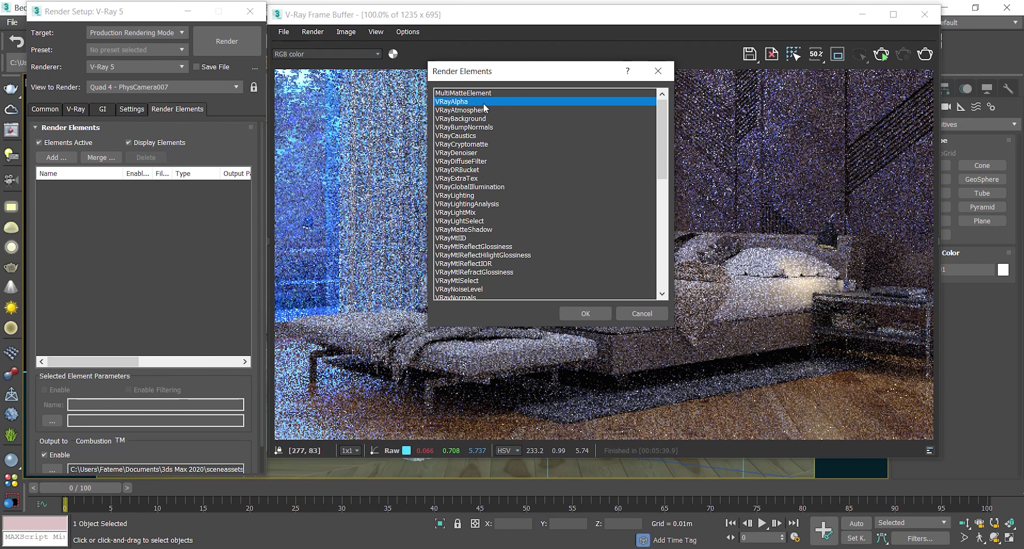
{"action": "left_click", "coordinate": [463, 144], "text": "ctrl"}
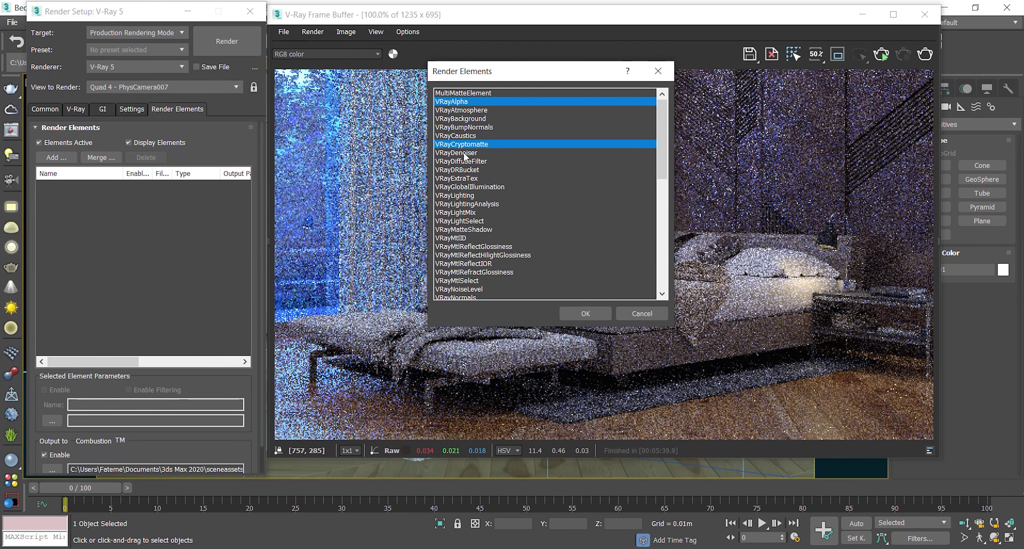
{"action": "left_click", "coordinate": [463, 153], "text": "ctrl"}
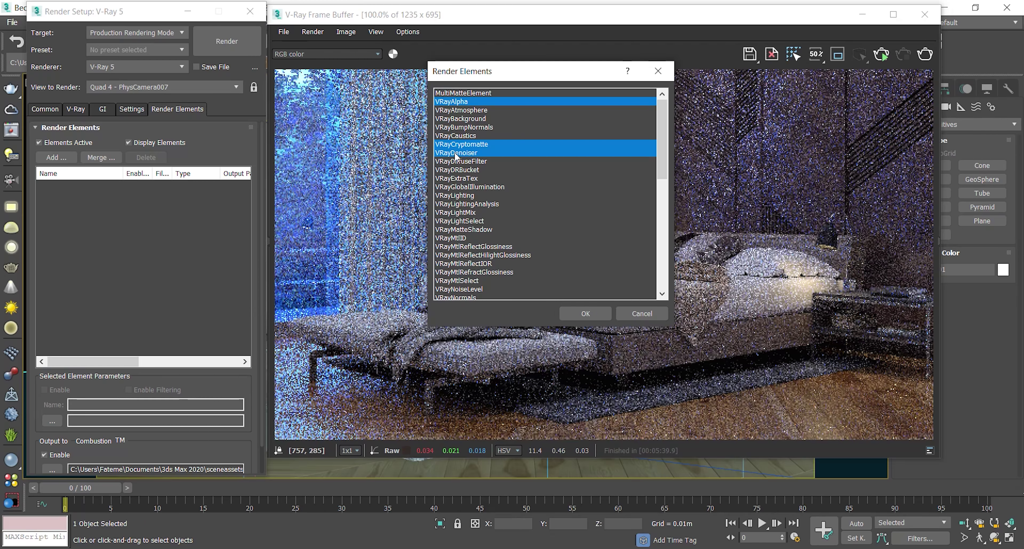
Add VRayReflection, VRayReflectionFilter, VRayRefraction, VRayRefractionFilter and VRayRenderID to the selection in the render element list
{"action": "scroll", "coordinate": [531, 182], "scroll_direction": "down", "scroll_amount": 3}
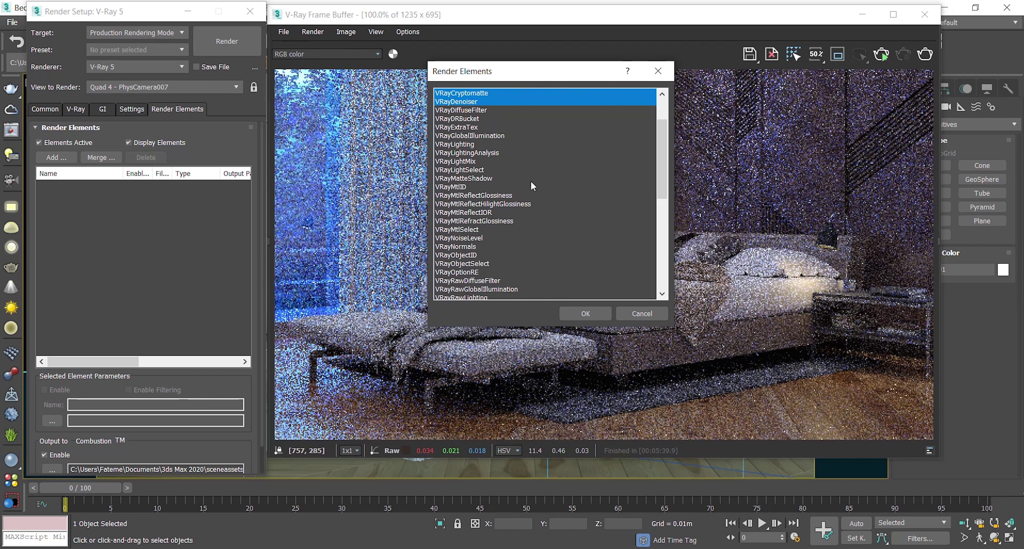
{"action": "scroll", "coordinate": [531, 182], "scroll_direction": "down", "scroll_amount": 4}
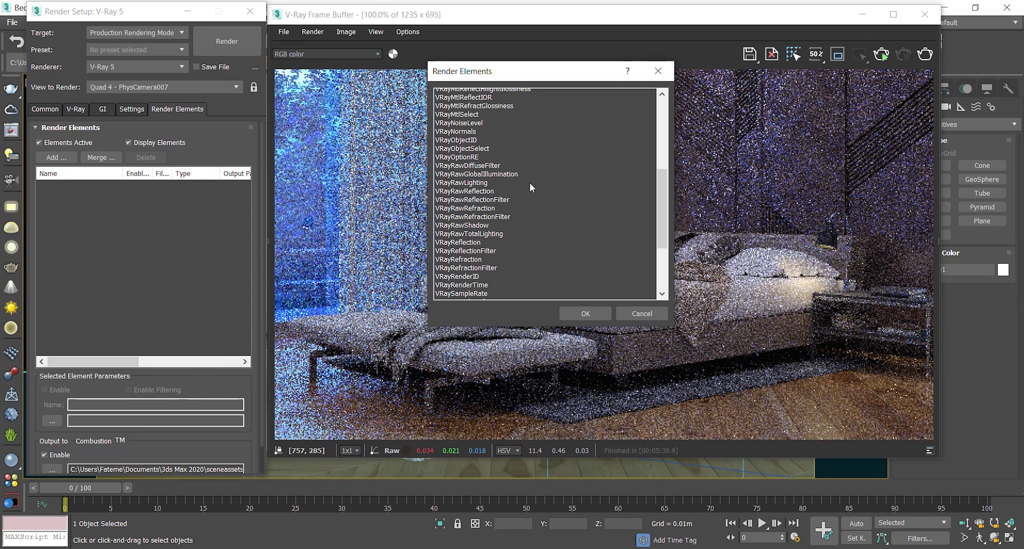
{"action": "scroll", "coordinate": [516, 214], "scroll_direction": "down", "scroll_amount": 1}
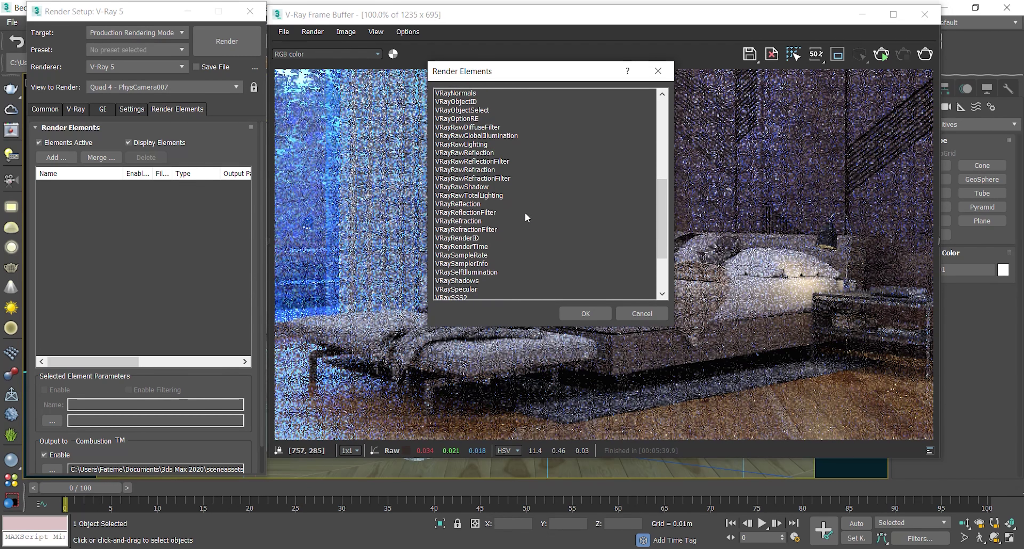
{"action": "left_click", "coordinate": [470, 205], "text": "ctrl"}
{"action": "left_click", "coordinate": [471, 213], "text": "ctrl"}
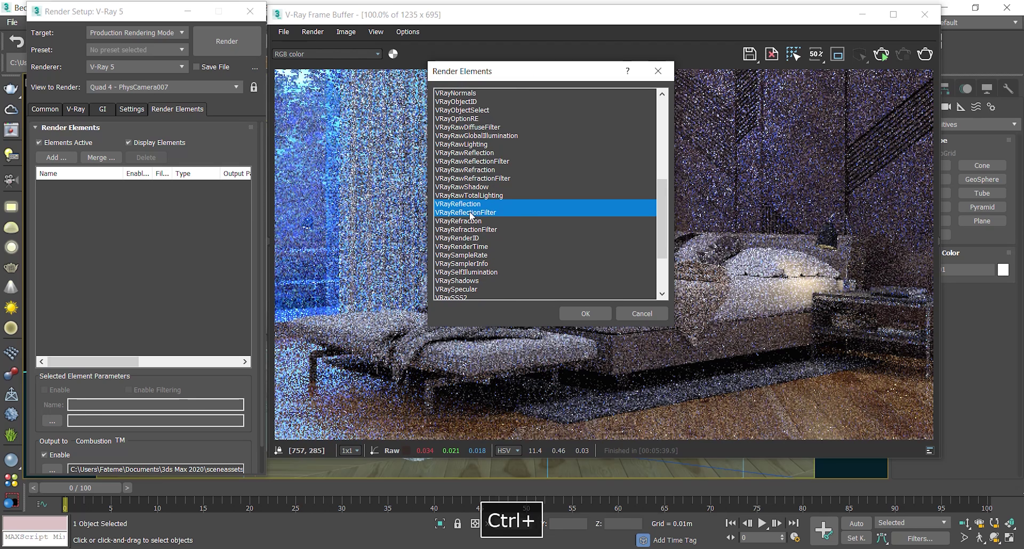
{"action": "left_click", "coordinate": [471, 221], "text": "ctrl"}
{"action": "left_click", "coordinate": [471, 231], "text": "ctrl"}
{"action": "left_click", "coordinate": [465, 238], "text": "ctrl"}
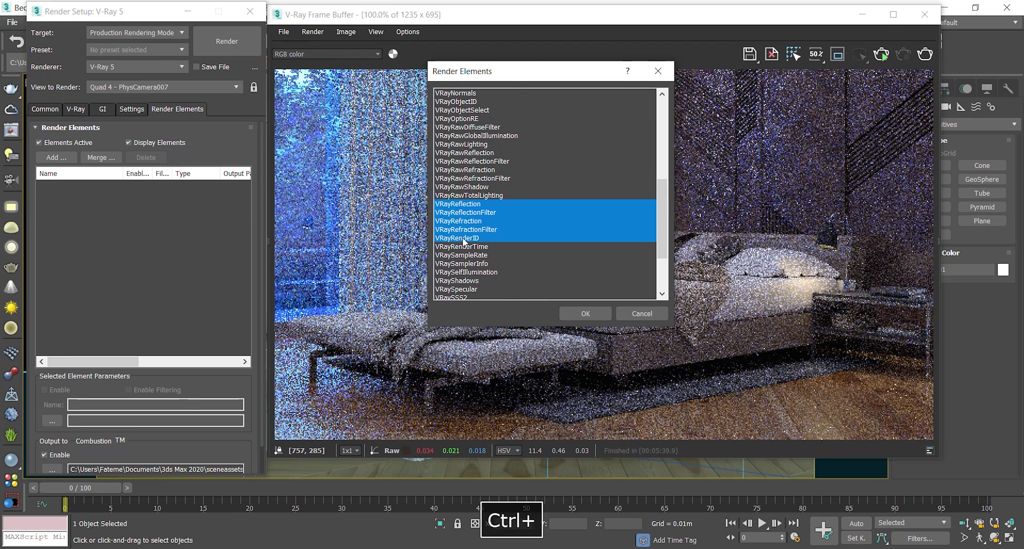
Include VRaySpecular in the selection and add all the selected render elements to the scene
{"action": "scroll", "coordinate": [481, 206], "scroll_direction": "up", "scroll_amount": 5}
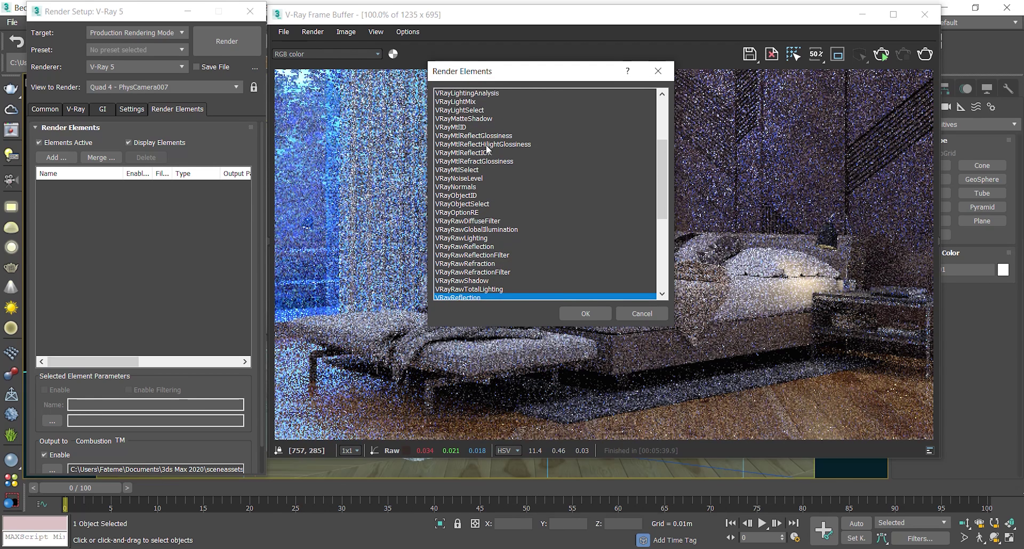
{"action": "scroll", "coordinate": [483, 127], "scroll_direction": "down", "scroll_amount": 9}
{"action": "scroll", "coordinate": [508, 209], "scroll_direction": "up", "scroll_amount": 5}
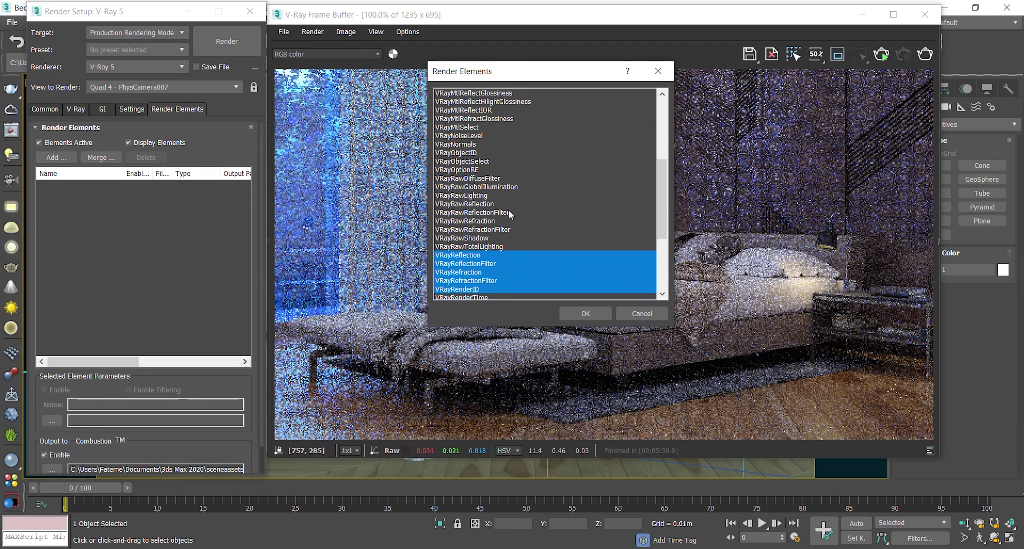
{"action": "scroll", "coordinate": [511, 229], "scroll_direction": "down", "scroll_amount": 2}
{"action": "scroll", "coordinate": [506, 242], "scroll_direction": "down", "scroll_amount": 2}
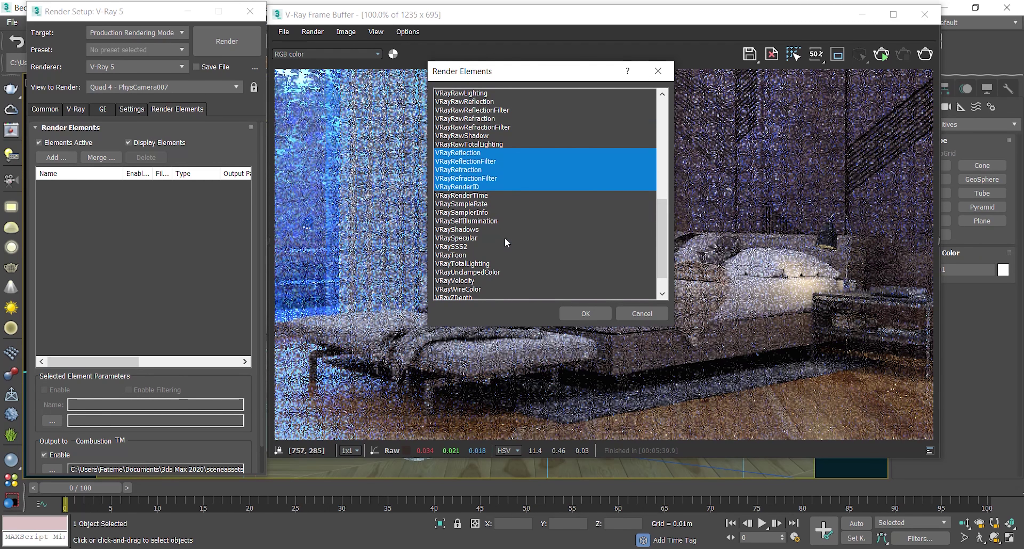
{"action": "left_click", "coordinate": [513, 237], "text": "ctrl"}
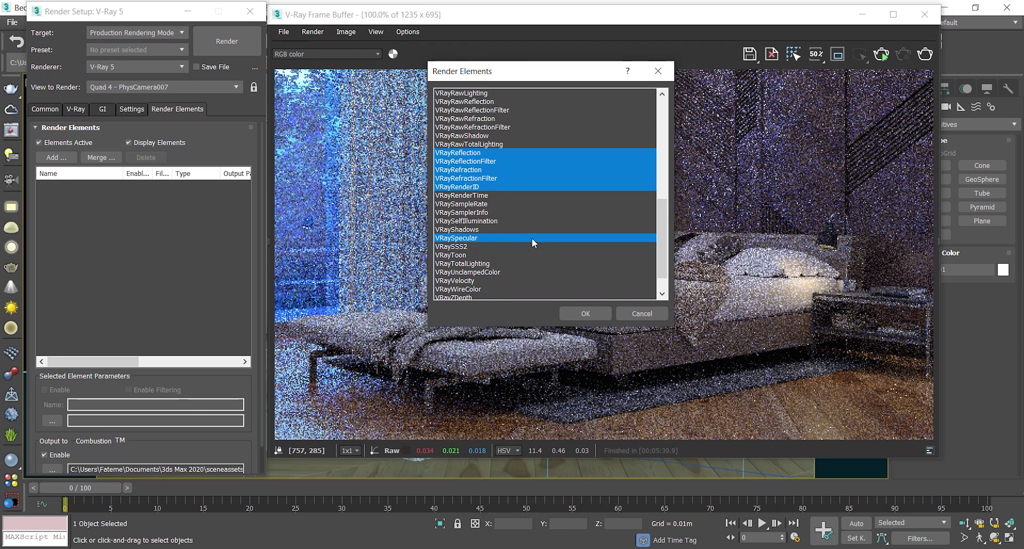
{"action": "scroll", "coordinate": [532, 238], "scroll_direction": "down", "scroll_amount": 1}
{"action": "scroll", "coordinate": [533, 240], "scroll_direction": "down", "scroll_amount": 1}
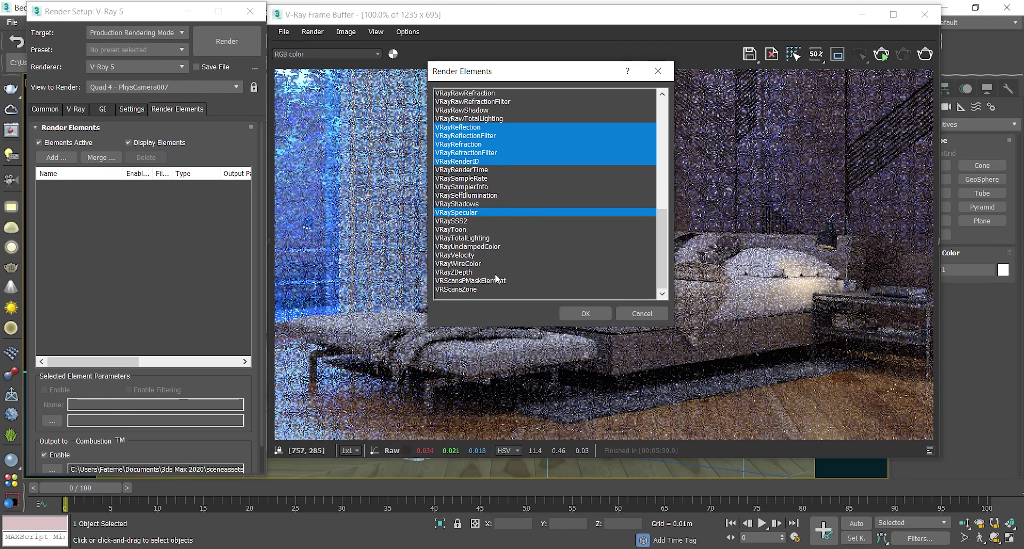
{"action": "left_click", "coordinate": [586, 315]}
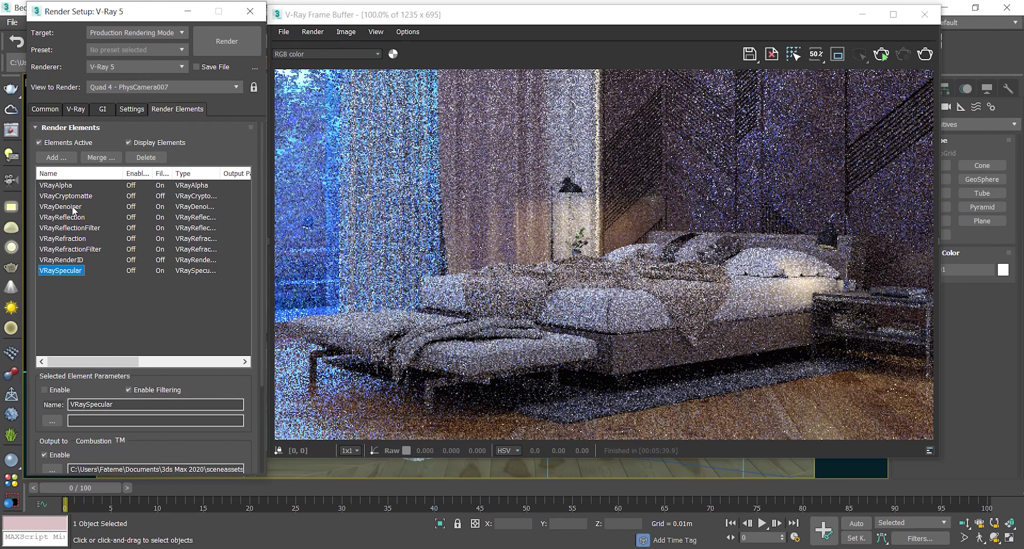
Examine the parameters of the VRayDenoiser render element
{"action": "left_click", "coordinate": [106, 321]}
{"action": "left_click", "coordinate": [60, 206]}
{"action": "left_click_drag", "start_coordinate": [159, 435], "coordinate": [159, 273]}
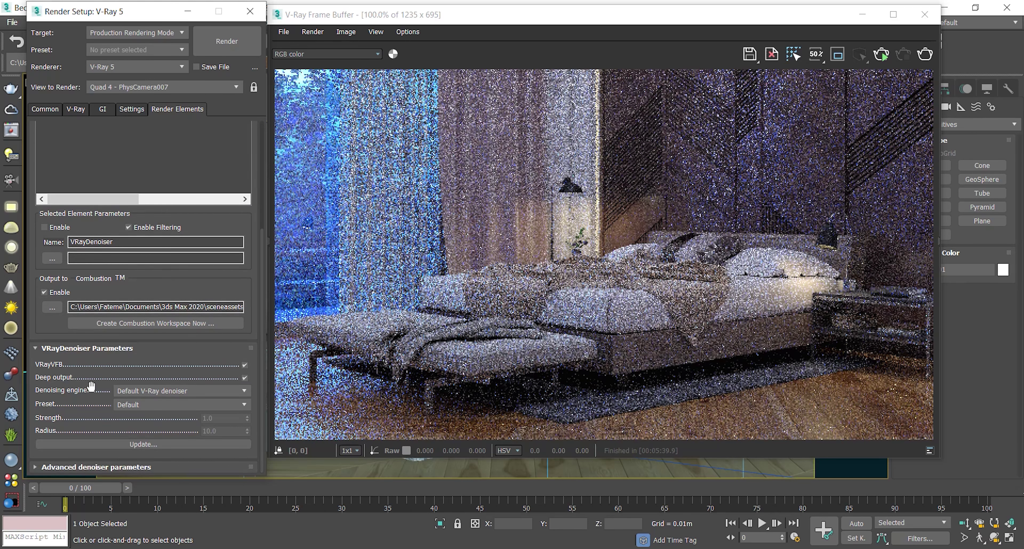
{"action": "left_click_drag", "start_coordinate": [93, 386], "coordinate": [85, 462]}
{"action": "left_click_drag", "start_coordinate": [263, 223], "coordinate": [261, 161]}
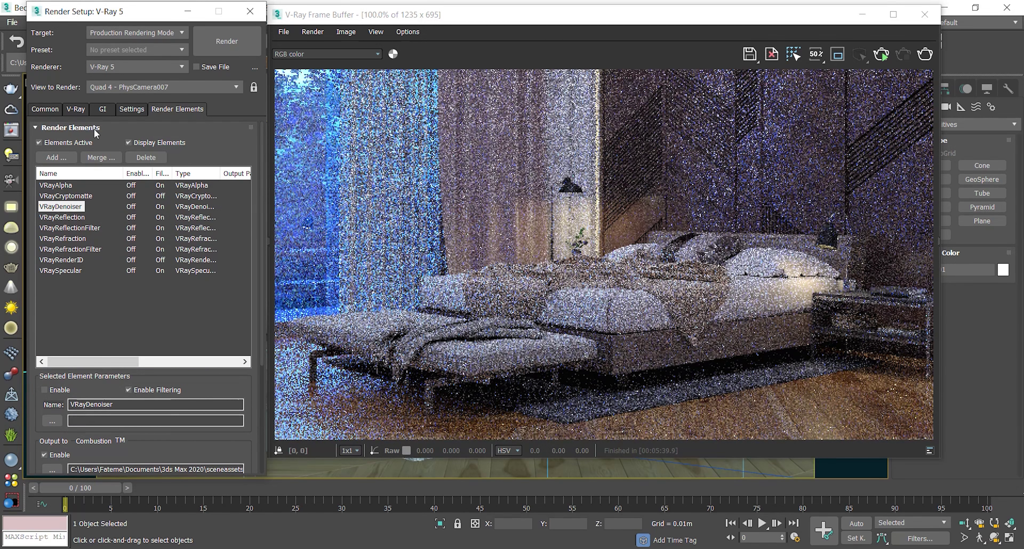
Check the Image sampler (Antialiasing) section in the V-Ray render settings
{"action": "left_click", "coordinate": [77, 110]}
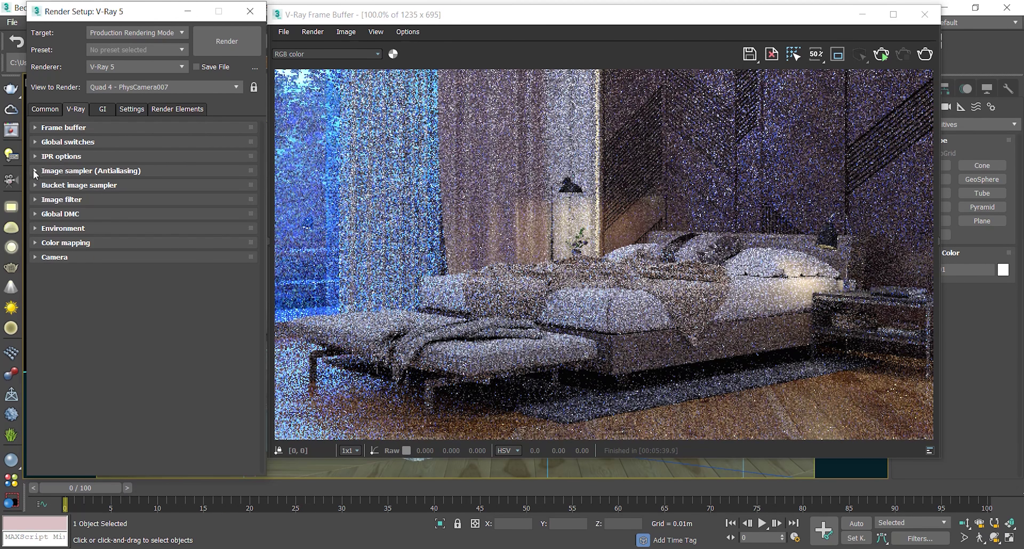
{"action": "left_click", "coordinate": [35, 171]}
{"action": "left_click", "coordinate": [35, 170]}
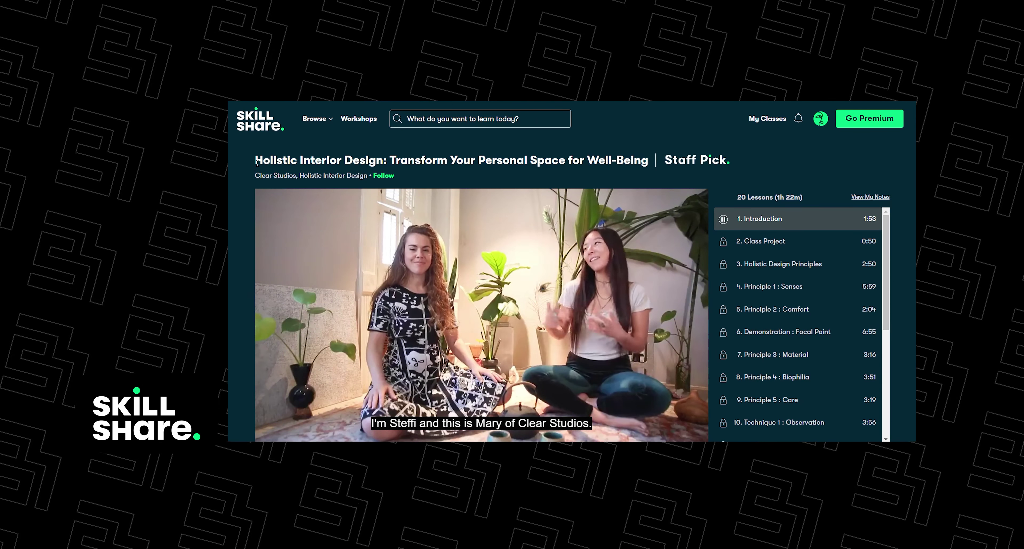
{"action": "left_click_drag", "start_coordinate": [252, 161], "coordinate": [655, 160]}
{"action": "left_click", "coordinate": [655, 159]}
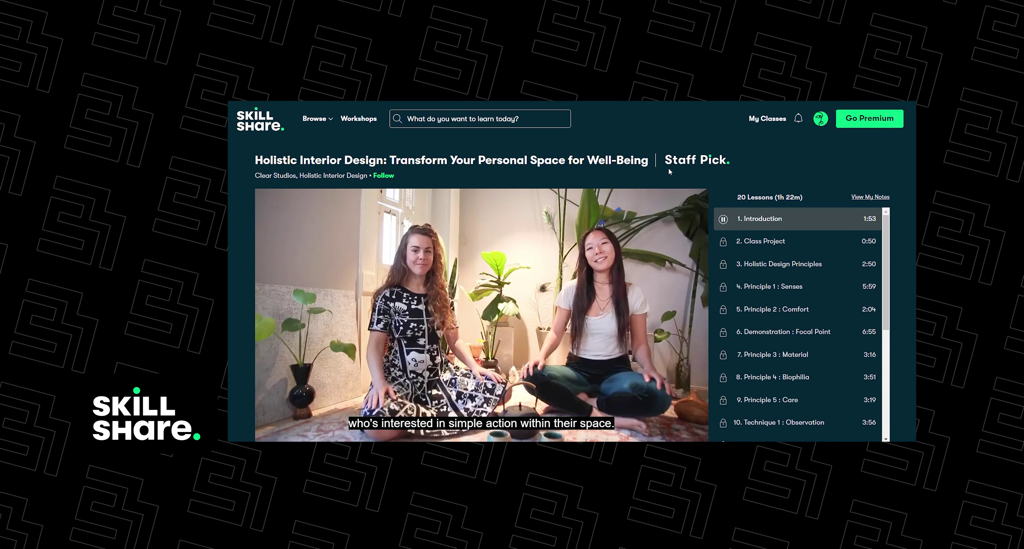
{"action": "mouse_move", "coordinate": [276, 181]}
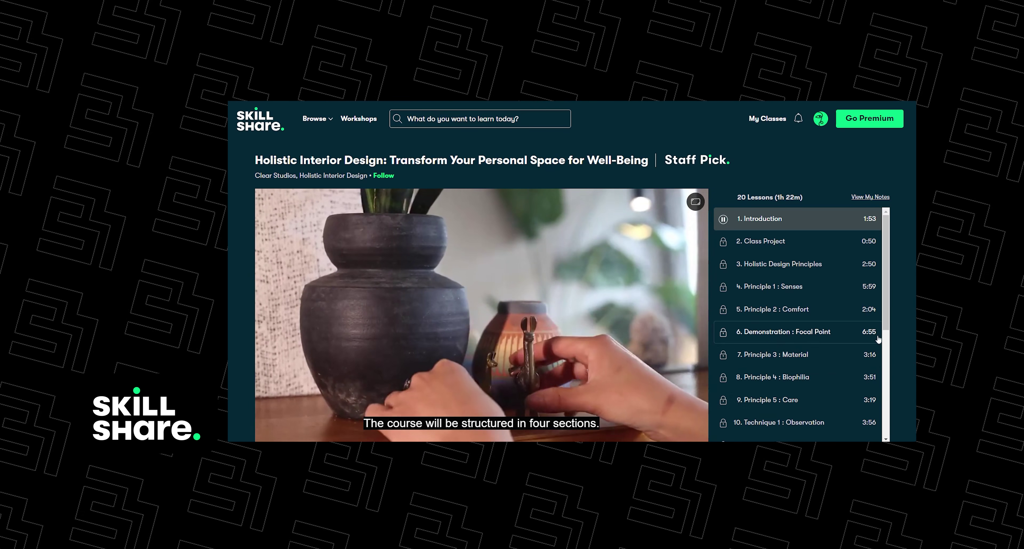
{"action": "scroll", "coordinate": [883, 349], "scroll_direction": "down", "scroll_amount": 2}
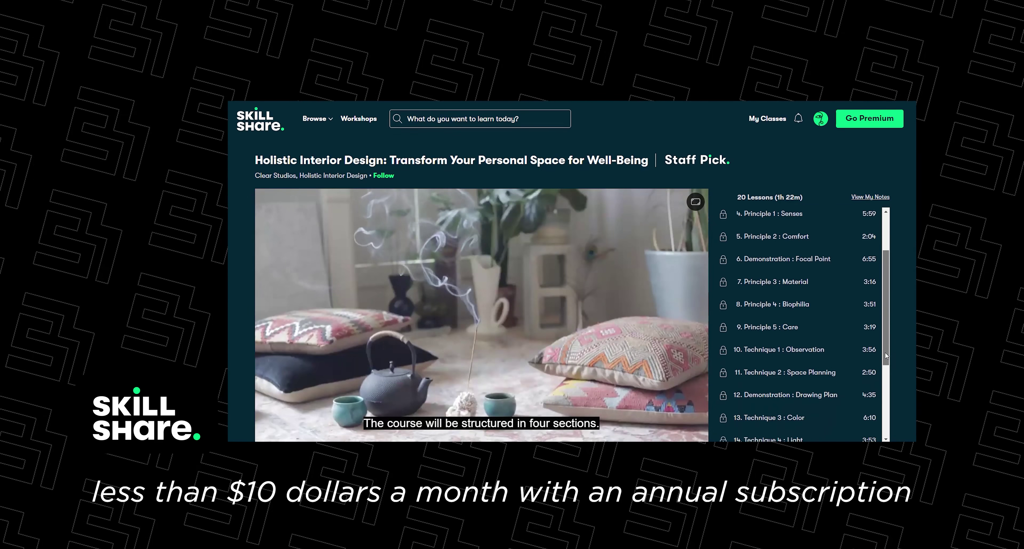
{"action": "left_click_drag", "start_coordinate": [885, 355], "coordinate": [881, 427]}
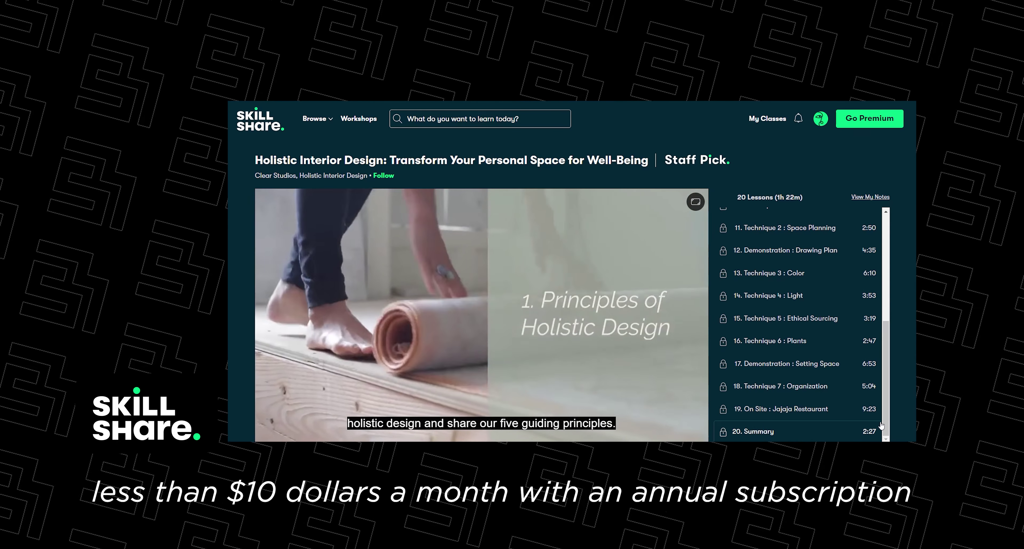
Inspect the finished bedroom render up close, checking the wall panels, bedding, rug and wooden floor
{"action": "scroll", "coordinate": [246, 401], "scroll_direction": "down", "scroll_amount": 1}
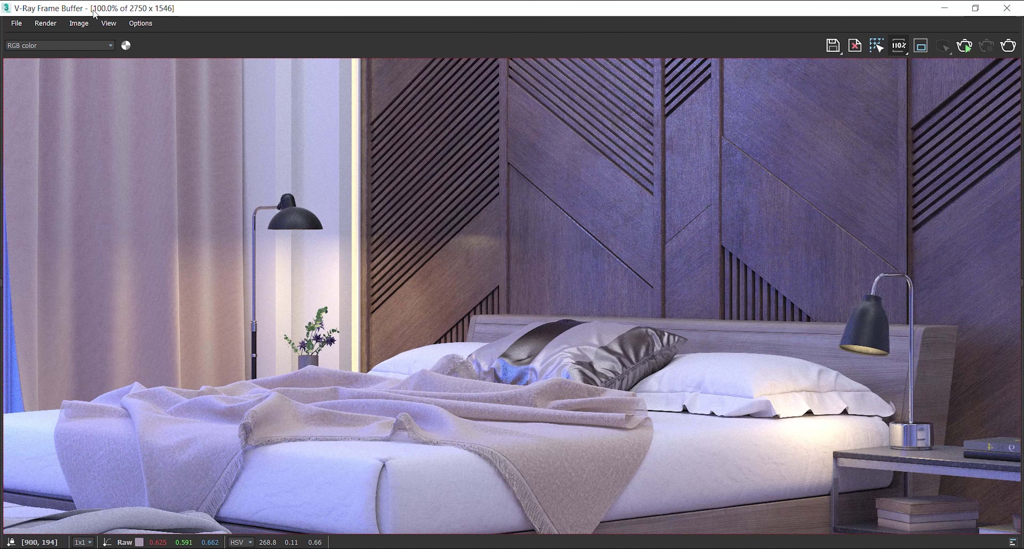
{"action": "scroll", "coordinate": [767, 225], "scroll_direction": "up", "scroll_amount": 1}
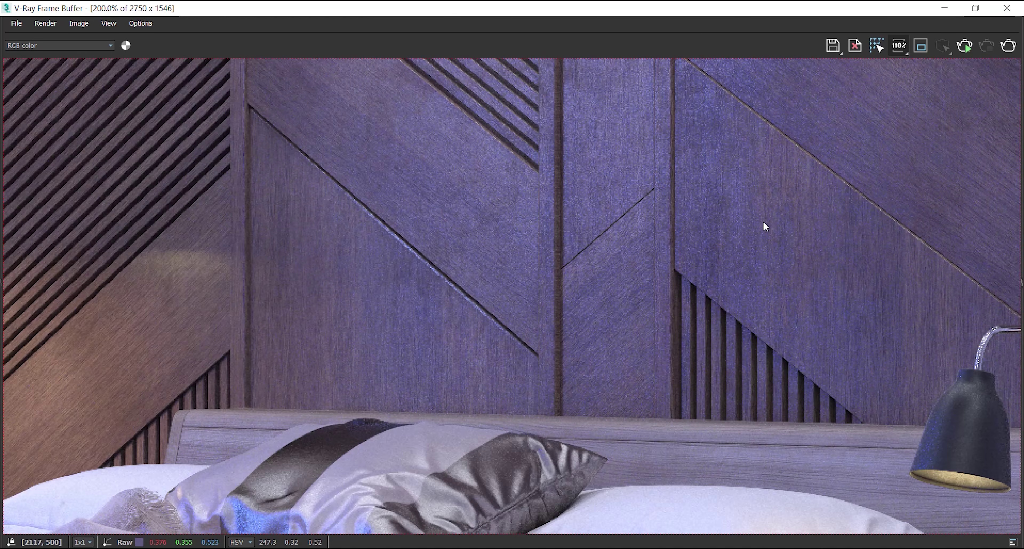
{"action": "scroll", "coordinate": [679, 279], "scroll_direction": "down", "scroll_amount": 1}
{"action": "scroll", "coordinate": [409, 315], "scroll_direction": "up", "scroll_amount": 1}
{"action": "scroll", "coordinate": [477, 301], "scroll_direction": "down", "scroll_amount": 1}
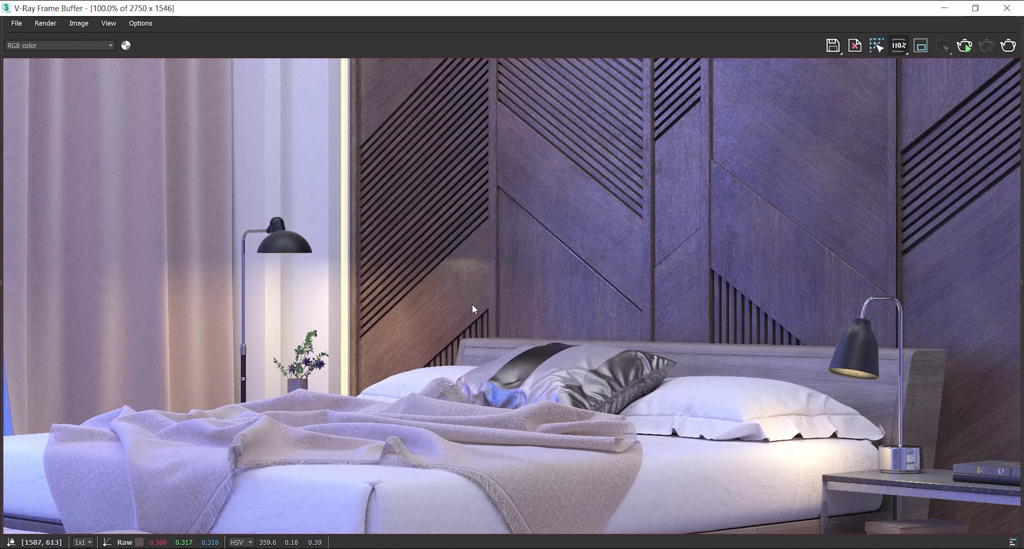
{"action": "scroll", "coordinate": [910, 270], "scroll_direction": "up", "scroll_amount": 1}
{"action": "scroll", "coordinate": [679, 409], "scroll_direction": "down", "scroll_amount": 2}
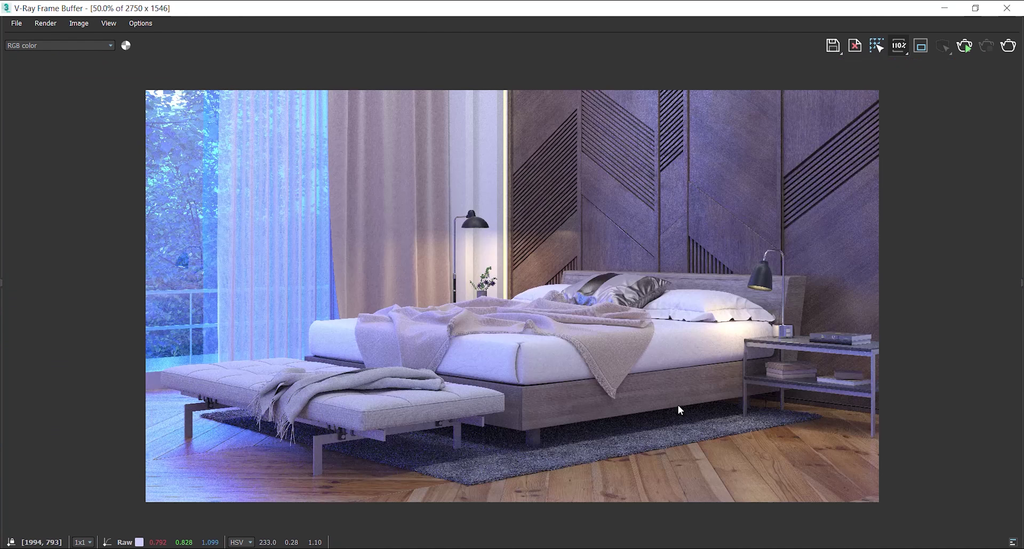
{"action": "scroll", "coordinate": [671, 486], "scroll_direction": "up", "scroll_amount": 1}
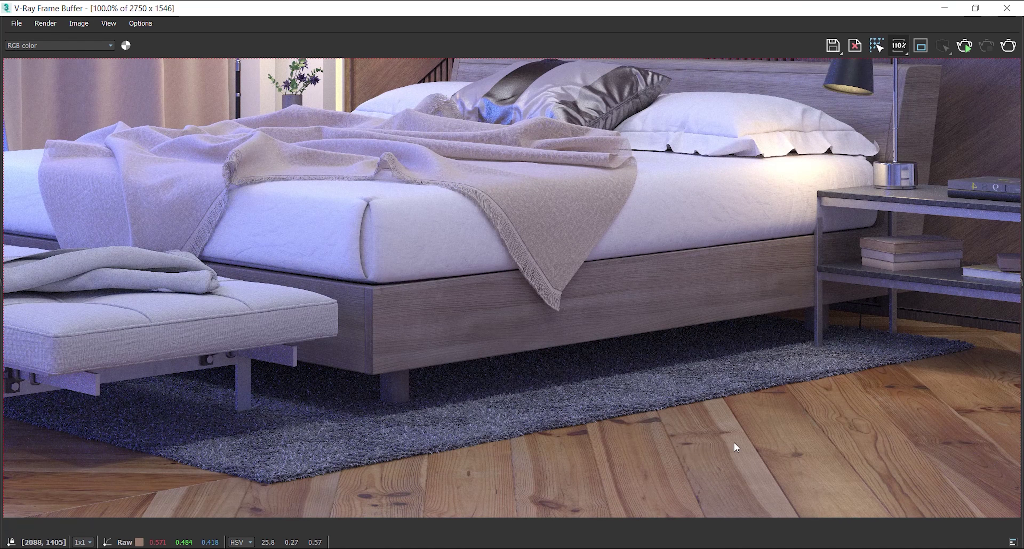
{"action": "scroll", "coordinate": [231, 492], "scroll_direction": "up", "scroll_amount": 1}
{"action": "scroll", "coordinate": [425, 449], "scroll_direction": "down", "scroll_amount": 1}
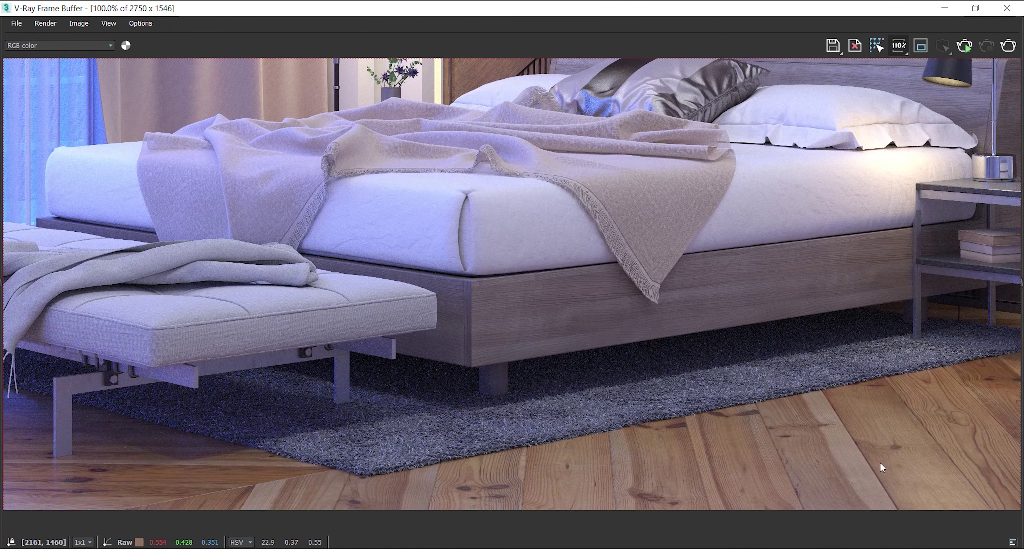
{"action": "scroll", "coordinate": [879, 462], "scroll_direction": "up", "scroll_amount": 1}
{"action": "scroll", "coordinate": [716, 424], "scroll_direction": "down", "scroll_amount": 1}
{"action": "scroll", "coordinate": [762, 356], "scroll_direction": "down", "scroll_amount": 1}
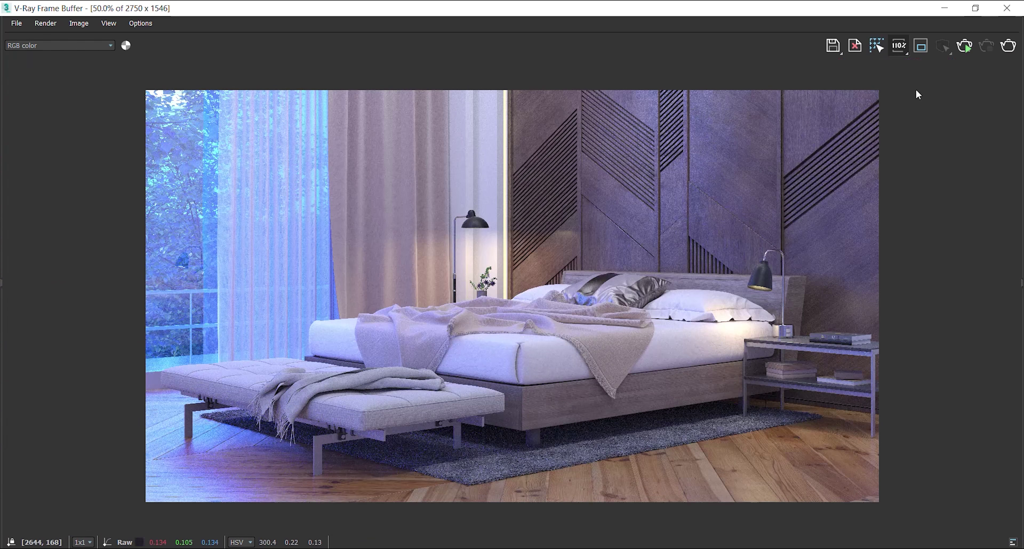
Restore the maximized frame buffer and move it off the render setup, then set the output width to 3840
{"action": "left_click", "coordinate": [975, 8]}
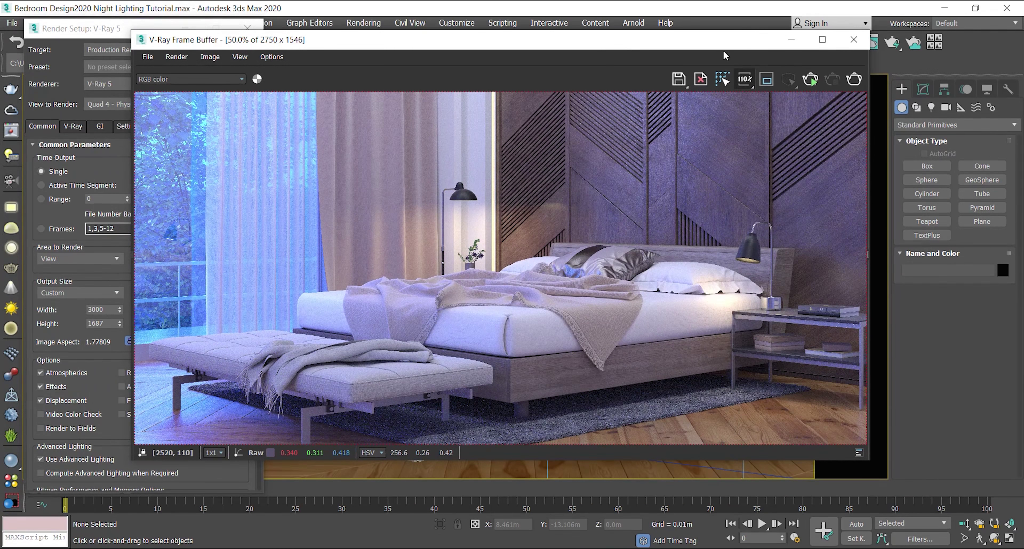
{"action": "left_click_drag", "start_coordinate": [597, 40], "coordinate": [744, 45]}
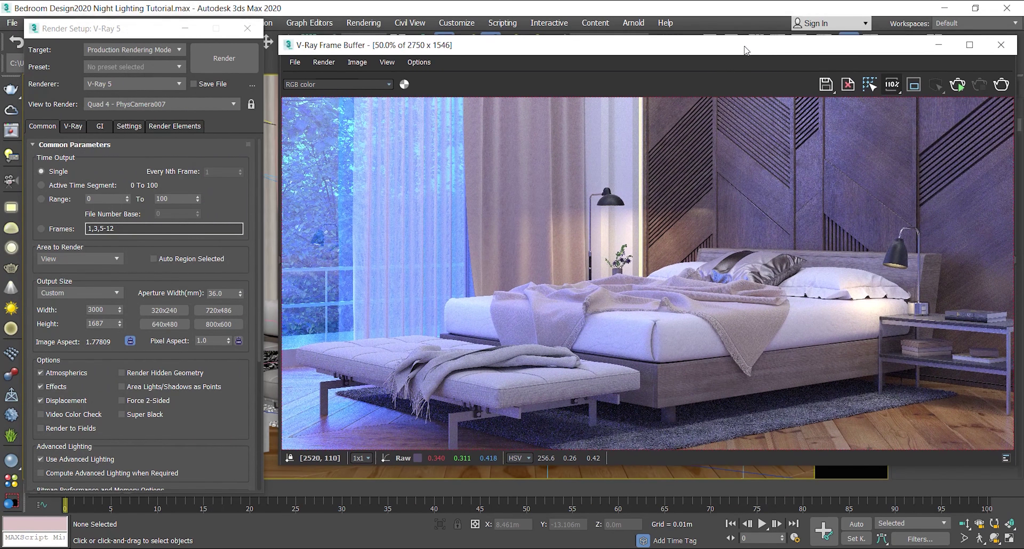
{"action": "left_click", "coordinate": [104, 309]}
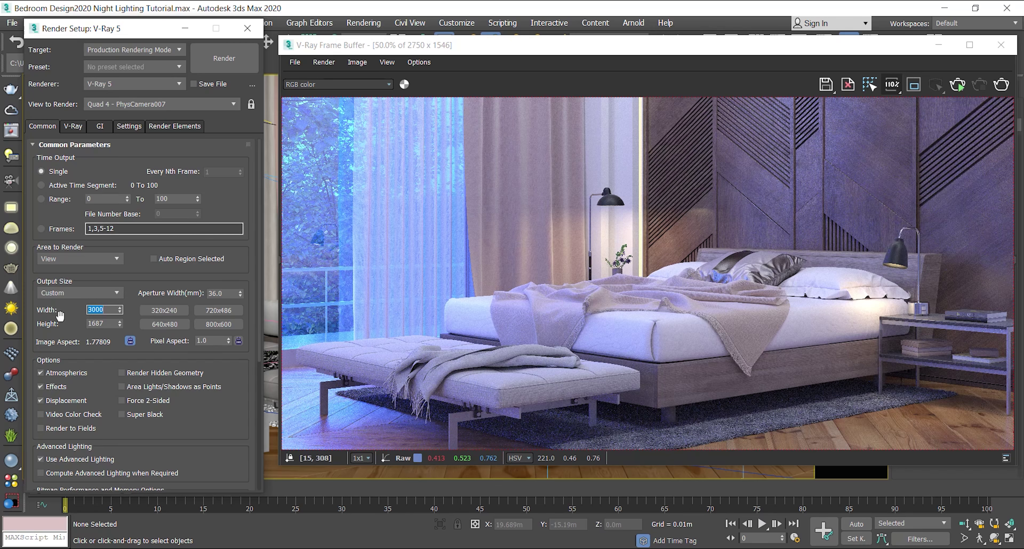
{"action": "type", "text": "3840"}
{"action": "key", "text": "Return"}
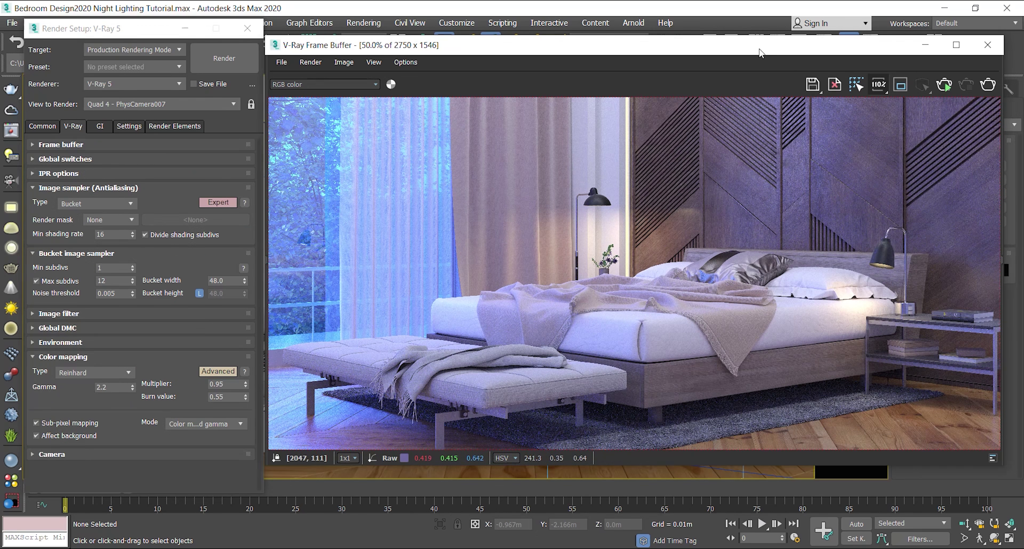
Reposition the frame buffer, show its layers and properties, and widen the window to fit the whole render
{"action": "left_click_drag", "start_coordinate": [761, 52], "coordinate": [503, 48]}
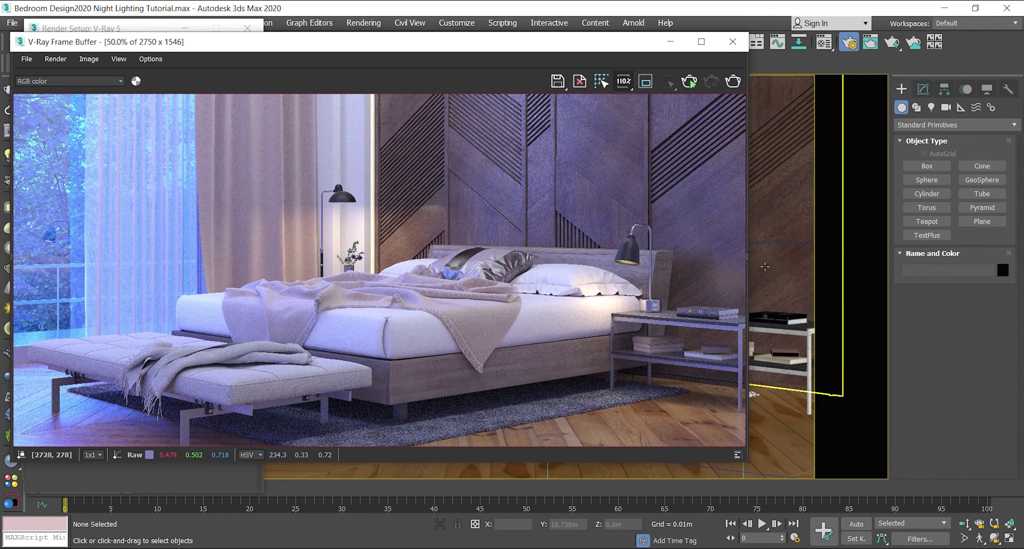
{"action": "left_click", "coordinate": [746, 260]}
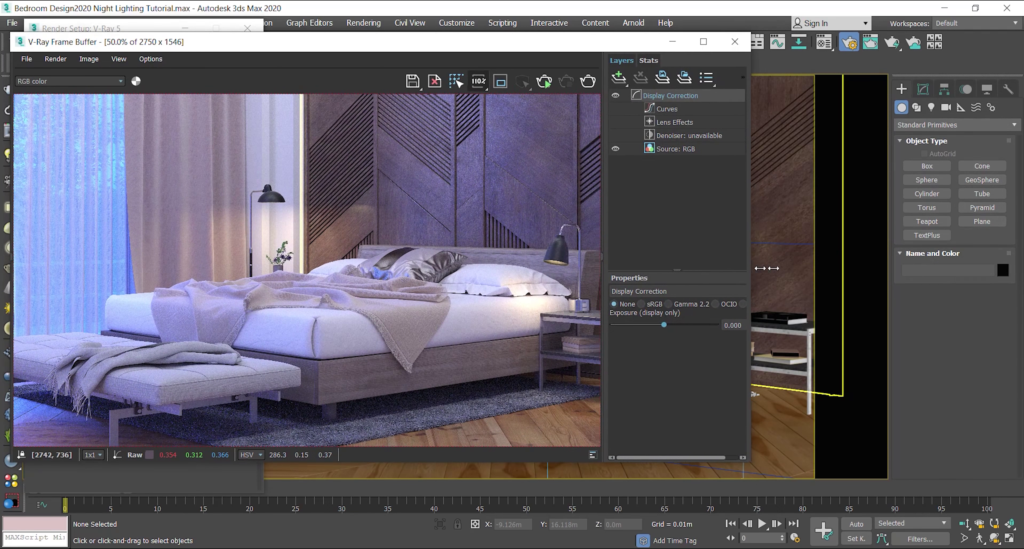
{"action": "left_click_drag", "start_coordinate": [748, 267], "coordinate": [993, 282]}
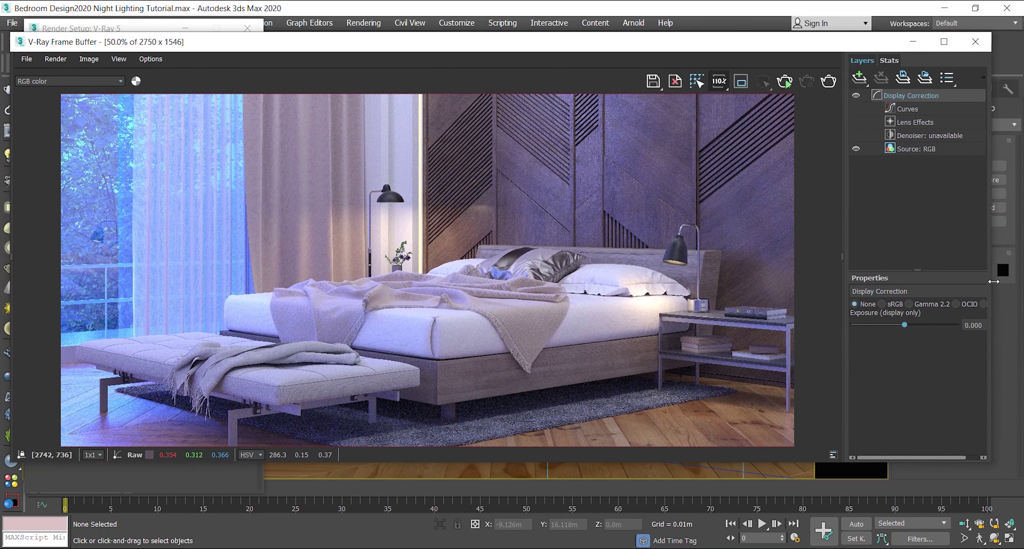
Enable the Curves correction layer on the render and compare the image with and without it
{"action": "left_click", "coordinate": [856, 109]}
{"action": "scroll", "coordinate": [552, 253], "scroll_direction": "down", "scroll_amount": 2}
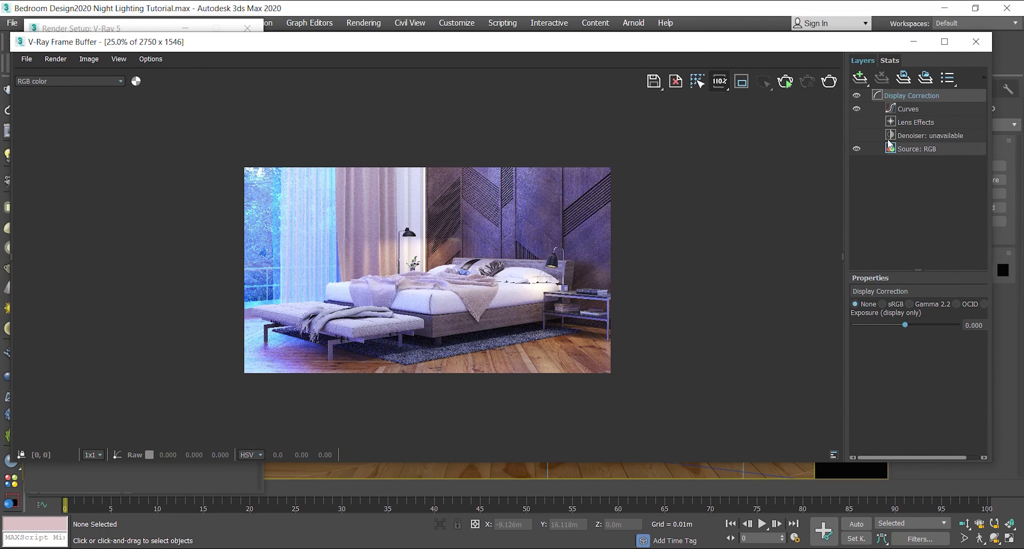
{"action": "left_click", "coordinate": [856, 108]}
{"action": "left_click", "coordinate": [855, 109]}
{"action": "left_click", "coordinate": [855, 109]}
{"action": "left_click", "coordinate": [856, 108]}
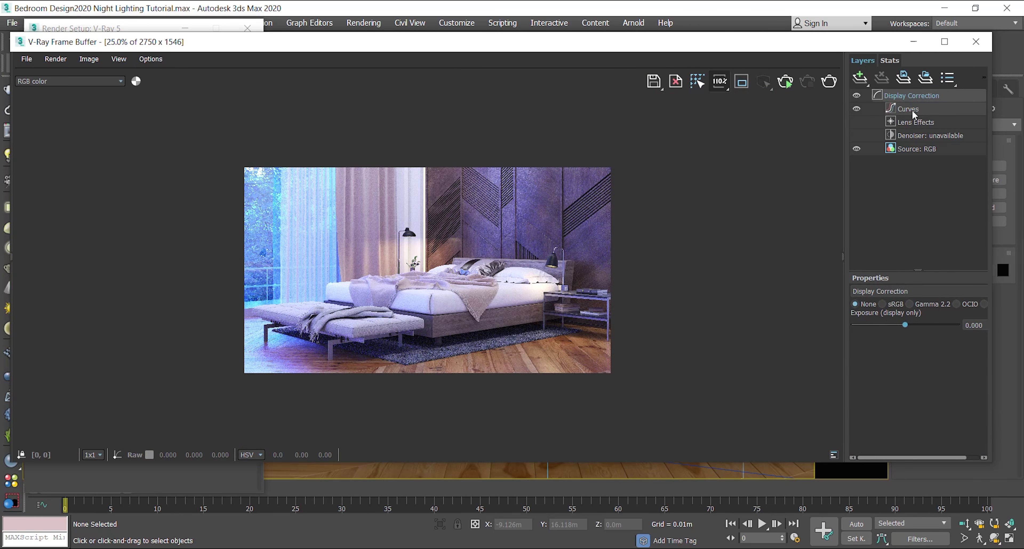
Shape the Curves layer's Master curve into a gentle S by adjusting the tangent handles of its highlight and shadow end points
{"action": "left_click", "coordinate": [911, 110]}
{"action": "left_click", "coordinate": [976, 309]}
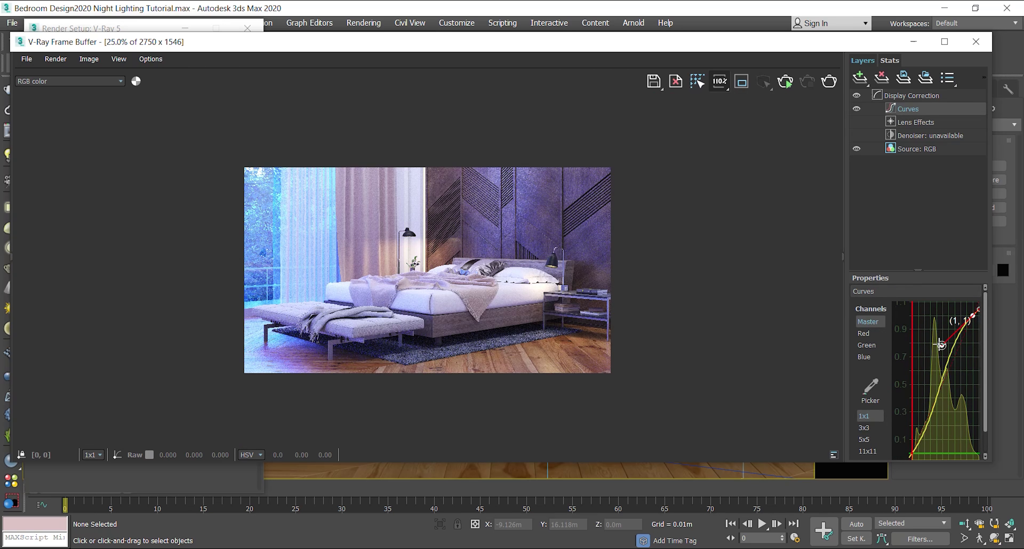
{"action": "left_click_drag", "start_coordinate": [942, 345], "coordinate": [947, 341]}
{"action": "mouse_move", "coordinate": [940, 391]}
{"action": "left_mouse_down"}
{"action": "mouse_move", "coordinate": [920, 423]}
{"action": "mouse_move", "coordinate": [932, 425]}
{"action": "mouse_move", "coordinate": [938, 410]}
{"action": "left_mouse_up"}
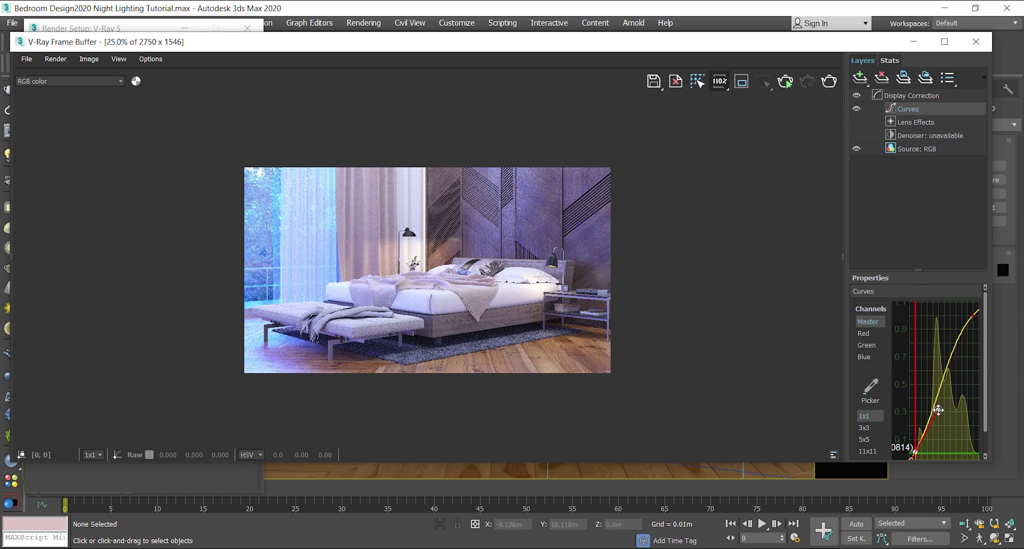
Toggle the adjusted Curves layer off and on to compare the render before and after the correction
{"action": "left_click", "coordinate": [856, 111]}
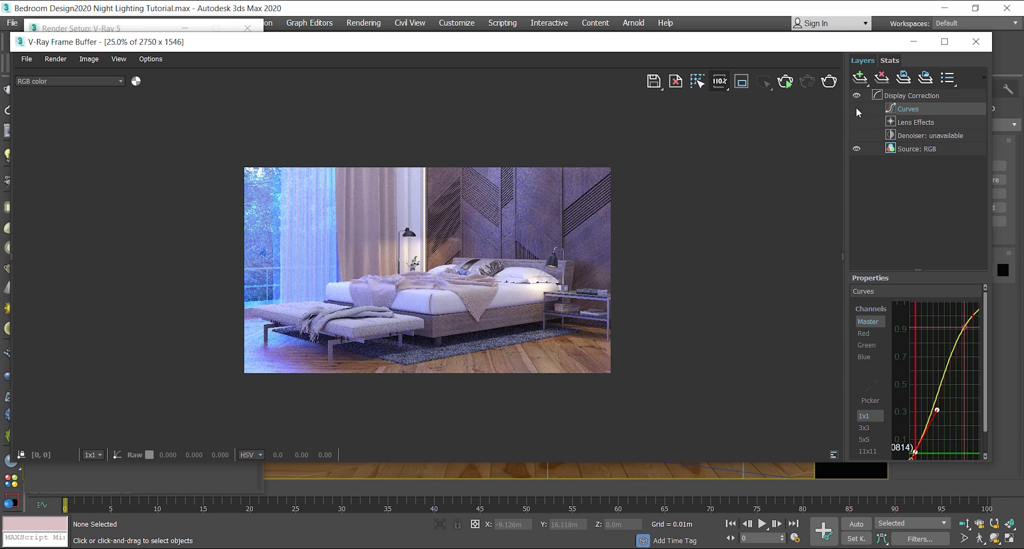
{"action": "left_click", "coordinate": [857, 110]}
{"action": "left_click", "coordinate": [857, 110]}
{"action": "left_click", "coordinate": [857, 110]}
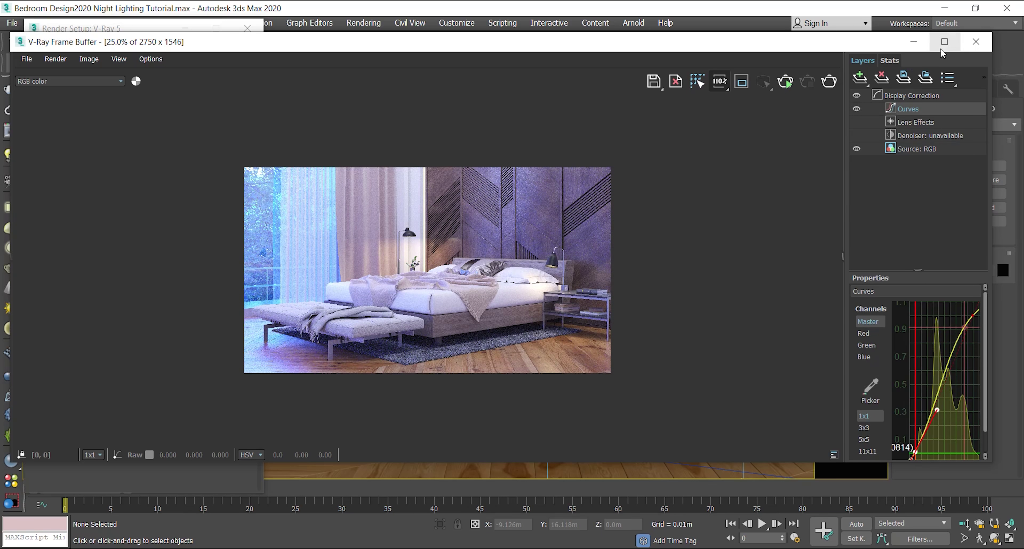
Hide the layers and properties, maximize the frame buffer, and examine the corrected render's bedding, wall panels, bench, rug and floor at 100%
{"action": "left_click_drag", "start_coordinate": [853, 247], "coordinate": [978, 251]}
{"action": "left_click", "coordinate": [944, 42]}
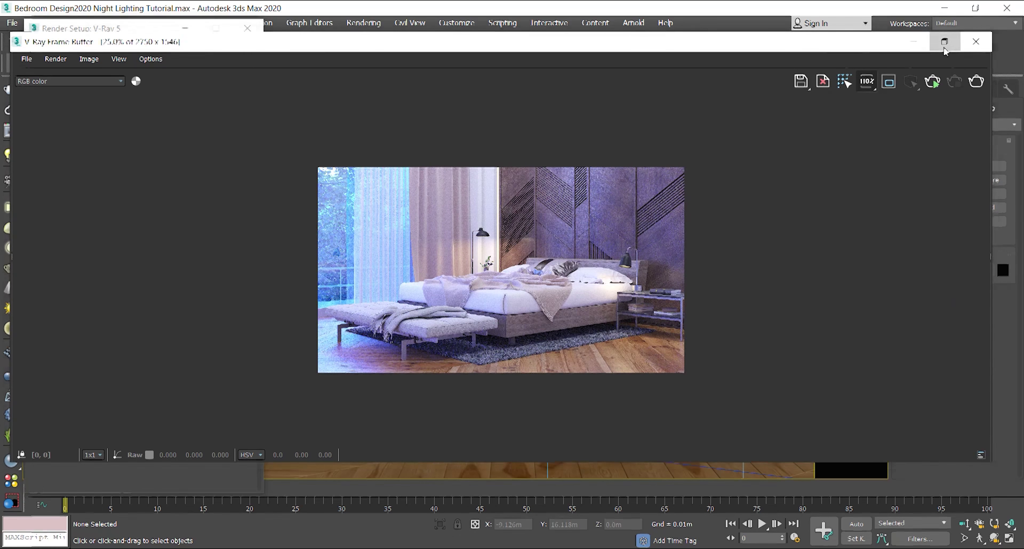
{"action": "scroll", "coordinate": [516, 312], "scroll_direction": "up", "scroll_amount": 1}
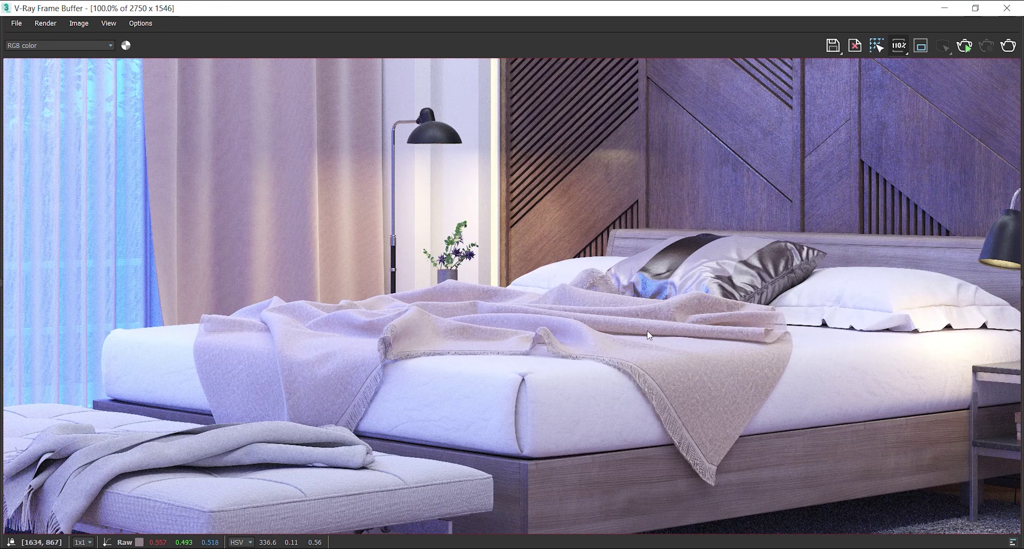
{"action": "scroll", "coordinate": [675, 302], "scroll_direction": "down", "scroll_amount": 1}
{"action": "scroll", "coordinate": [700, 238], "scroll_direction": "up", "scroll_amount": 1}
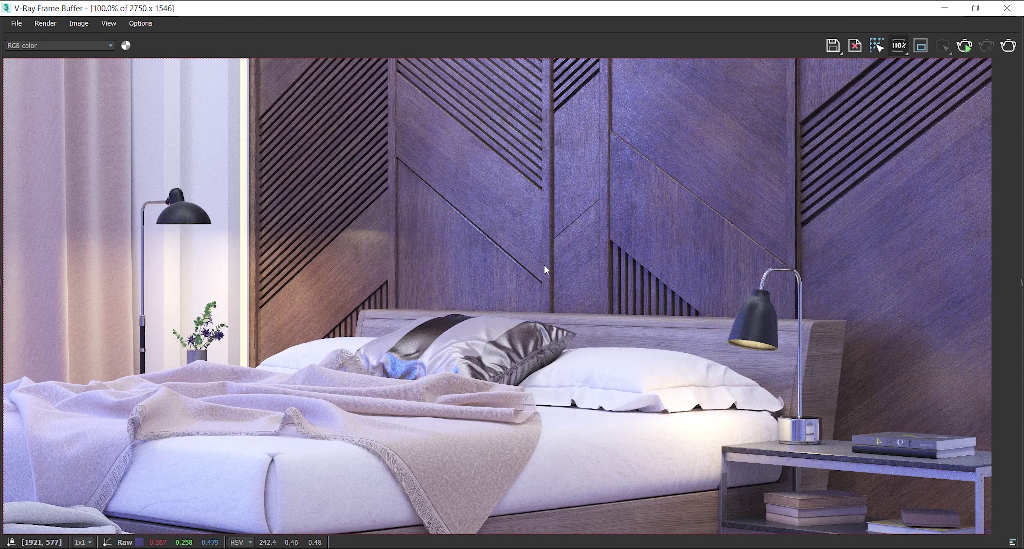
{"action": "scroll", "coordinate": [539, 287], "scroll_direction": "down", "scroll_amount": 1}
{"action": "scroll", "coordinate": [310, 470], "scroll_direction": "up", "scroll_amount": 1}
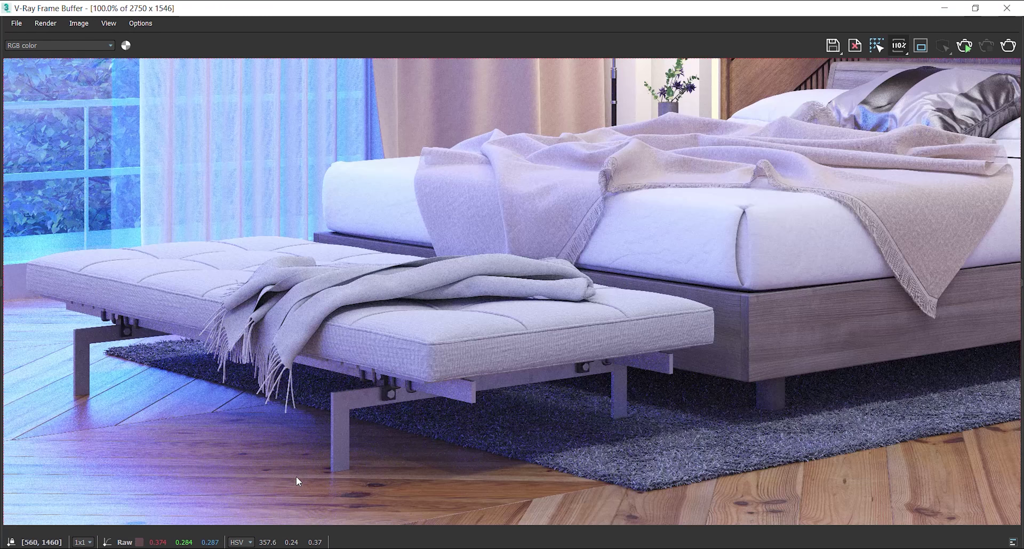
{"action": "scroll", "coordinate": [551, 353], "scroll_direction": "down", "scroll_amount": 1}
{"action": "scroll", "coordinate": [639, 407], "scroll_direction": "up", "scroll_amount": 1}
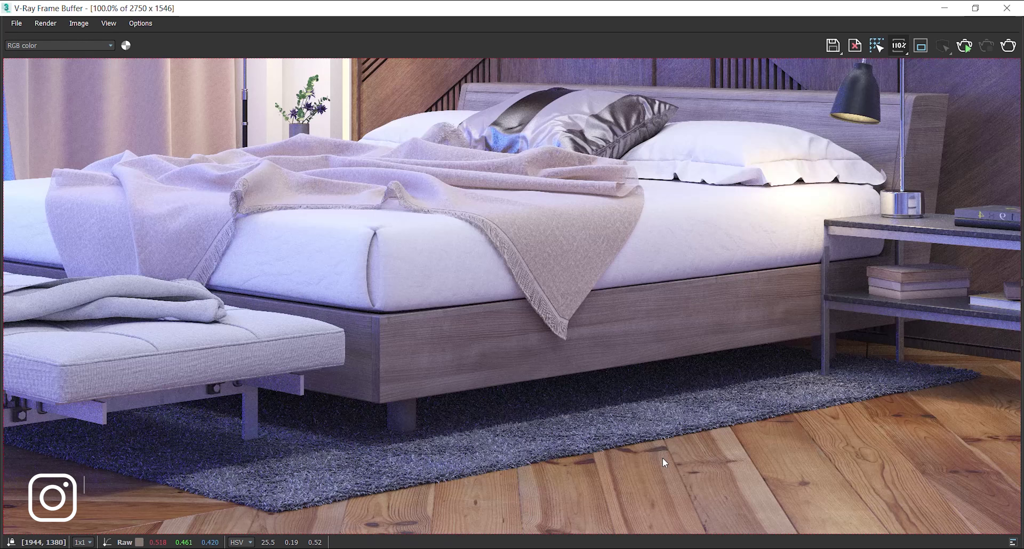
{"action": "scroll", "coordinate": [601, 407], "scroll_direction": "down", "scroll_amount": 1}
{"action": "scroll", "coordinate": [569, 362], "scroll_direction": "up", "scroll_amount": 1}
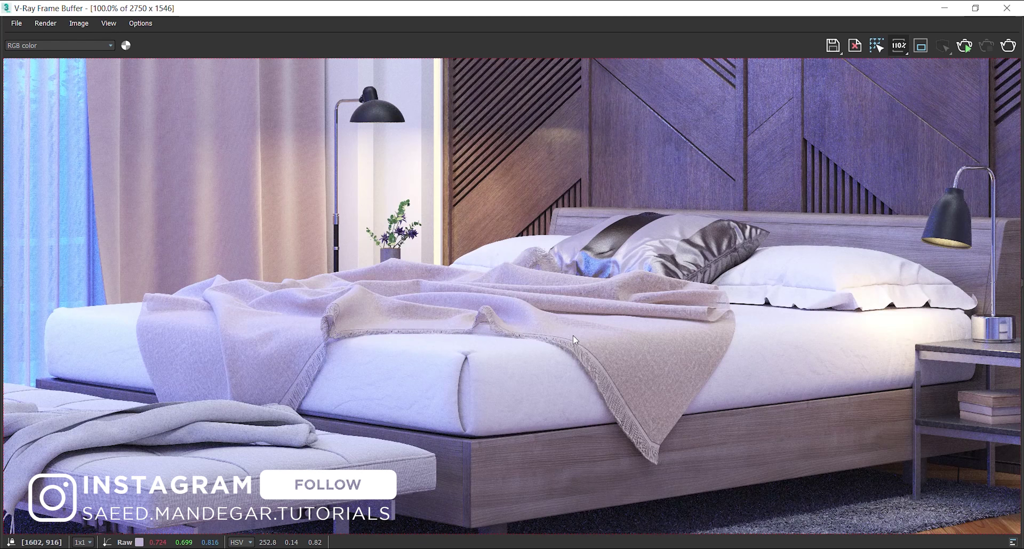
{"action": "scroll", "coordinate": [579, 344], "scroll_direction": "down", "scroll_amount": 1}
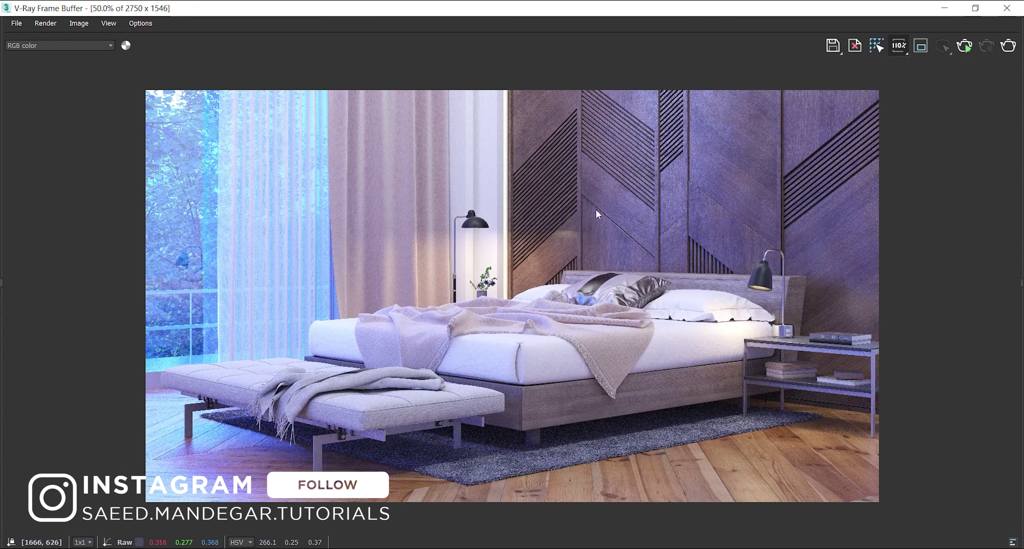
{"action": "scroll", "coordinate": [610, 125], "scroll_direction": "up", "scroll_amount": 1}
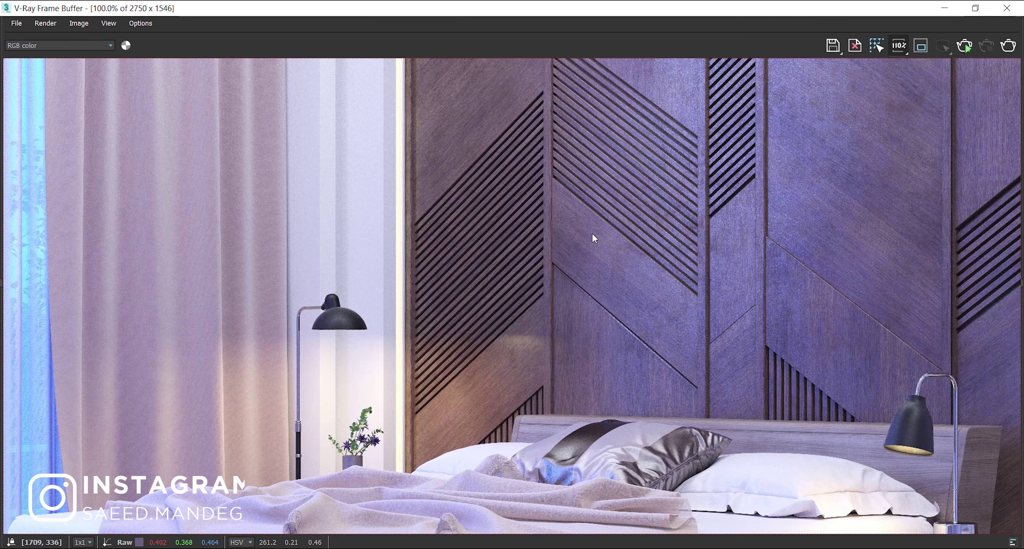